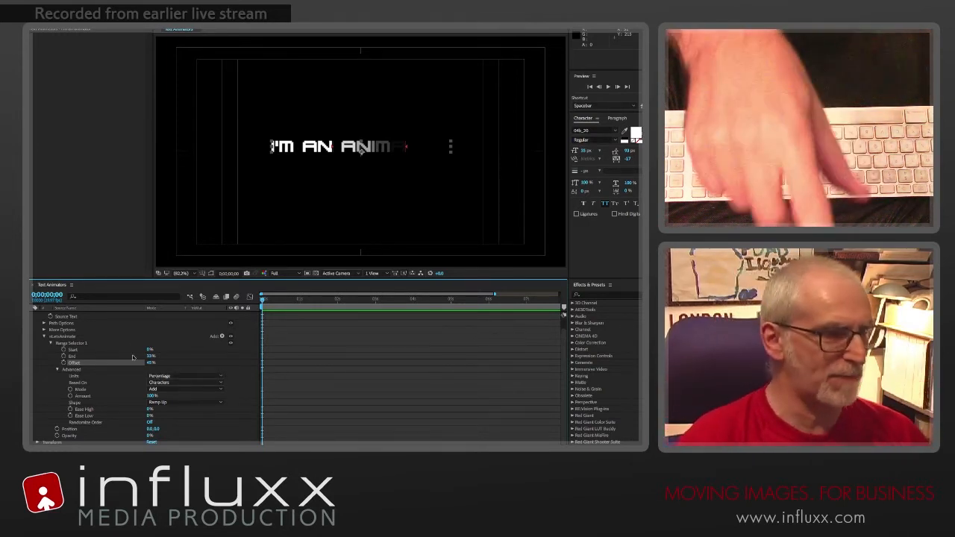
Set Range Selector 1's End to 33% and its Offset to -33%.
drag(150, 356, 144, 357)
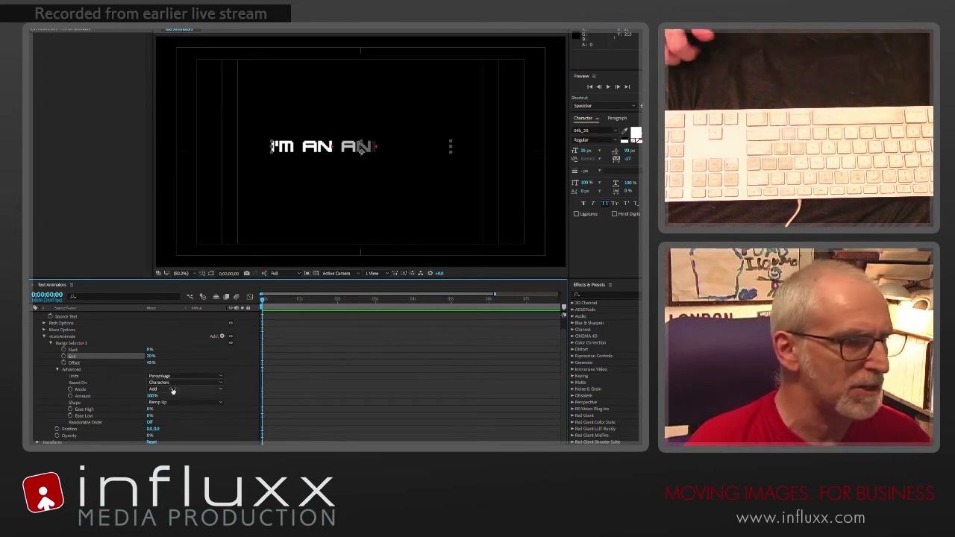
drag(150, 363, 154, 214)
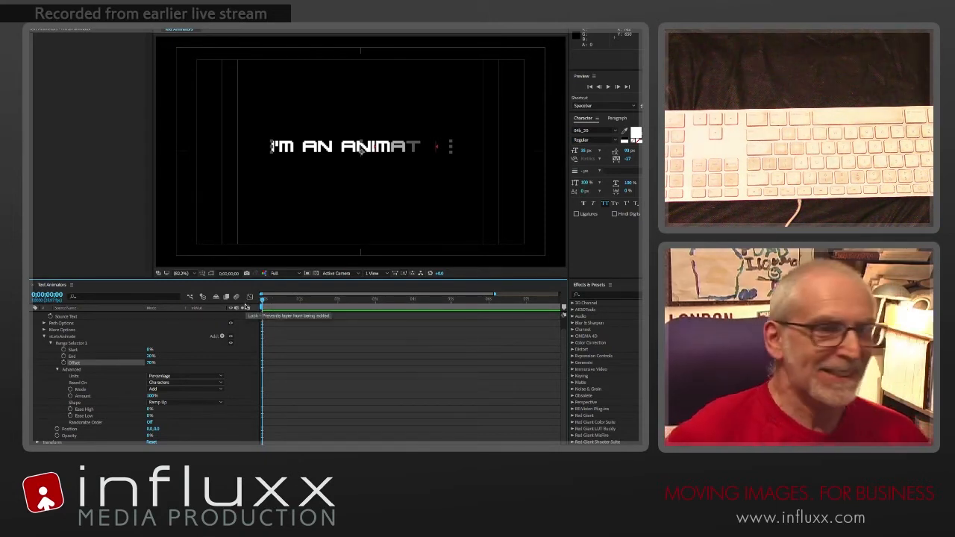
click(151, 357)
text(33)
key(Return)
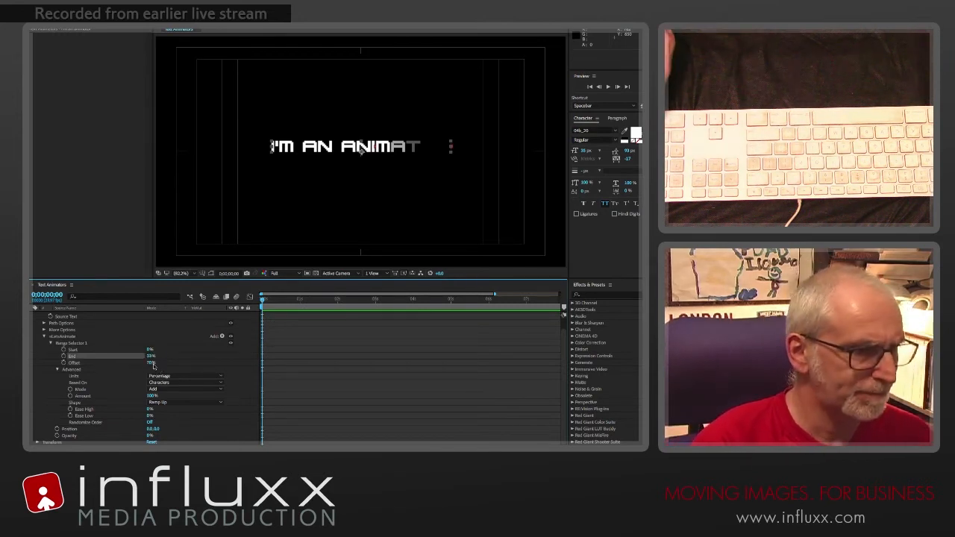
click(151, 364)
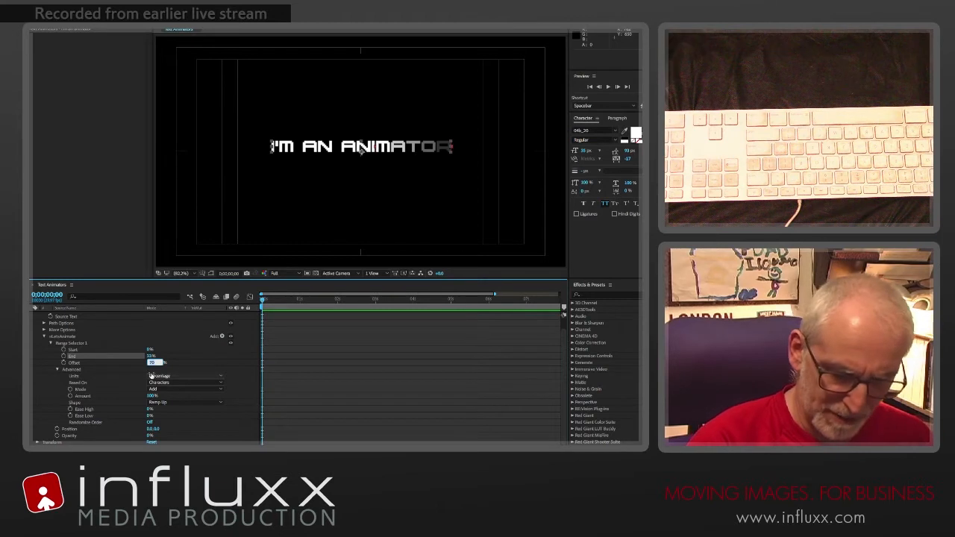
text(-33)
key(Return)
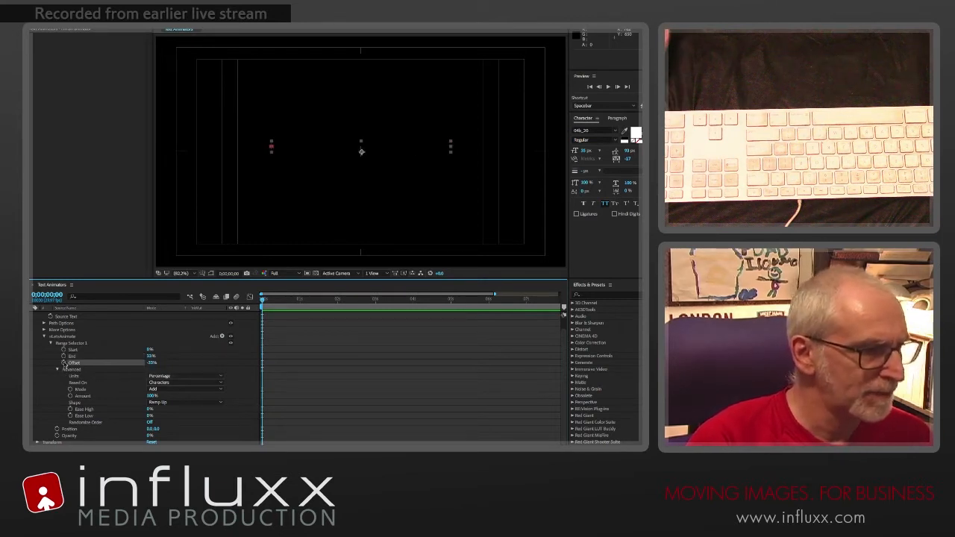
Keyframe the range selector's Offset at the start of the timeline and set it to 100% at 0;00;03;29.
click(63, 363)
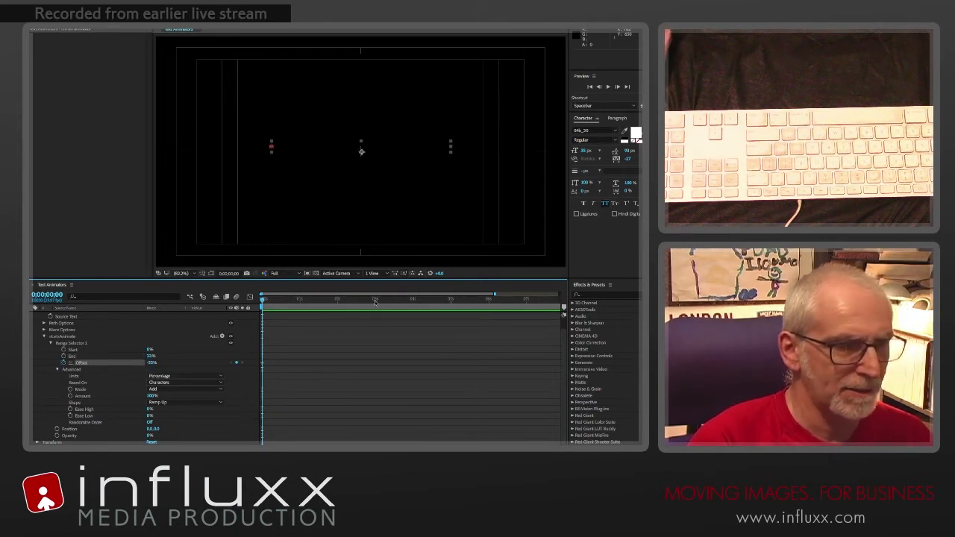
click(411, 300)
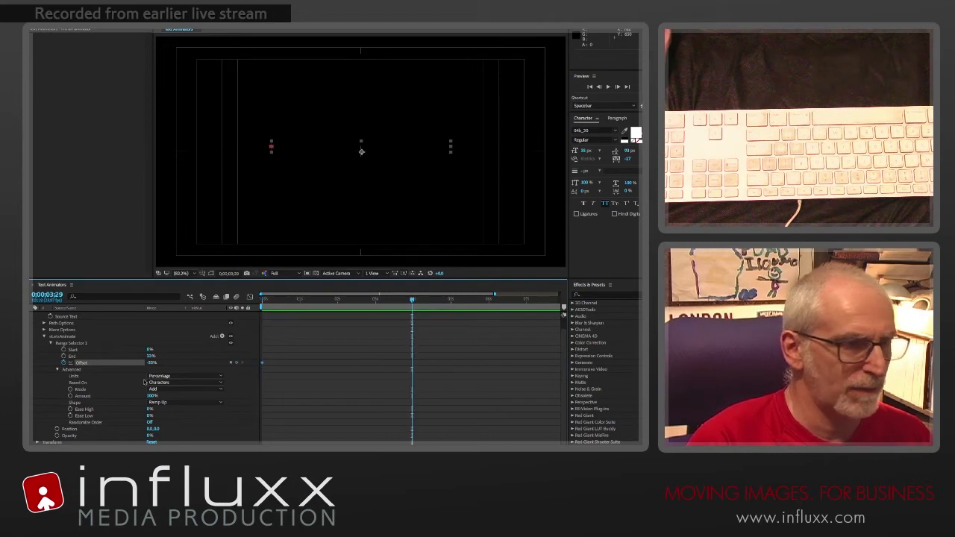
click(151, 364)
text(100)
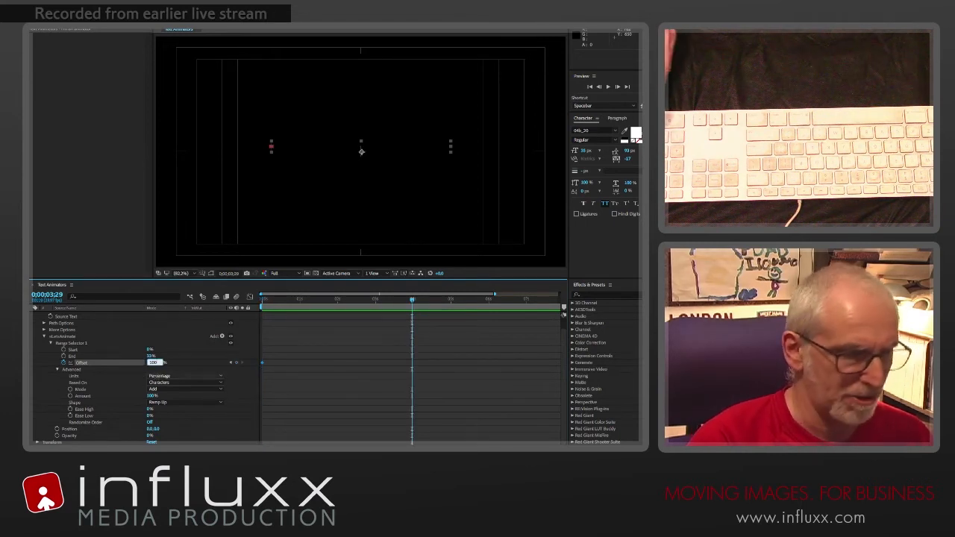
key(Return)
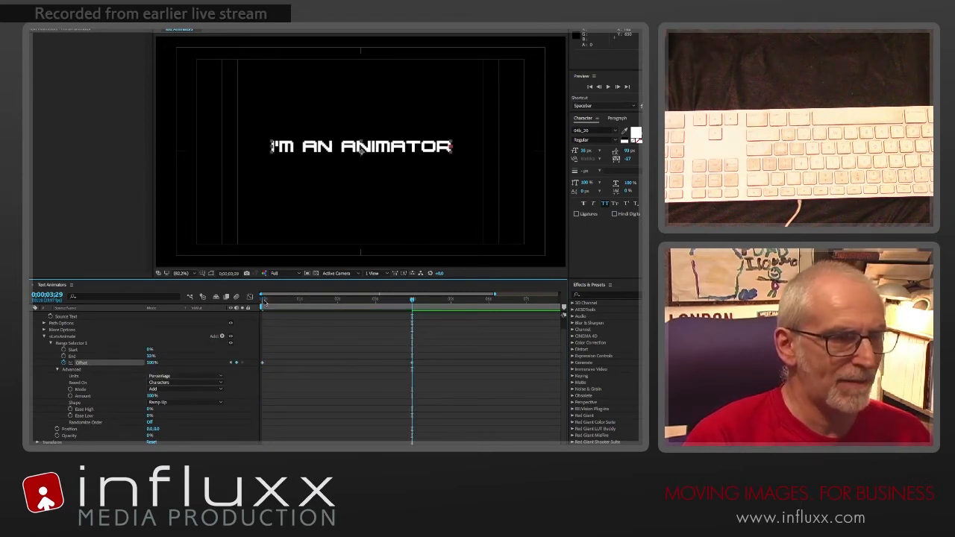
drag(264, 301, 359, 297)
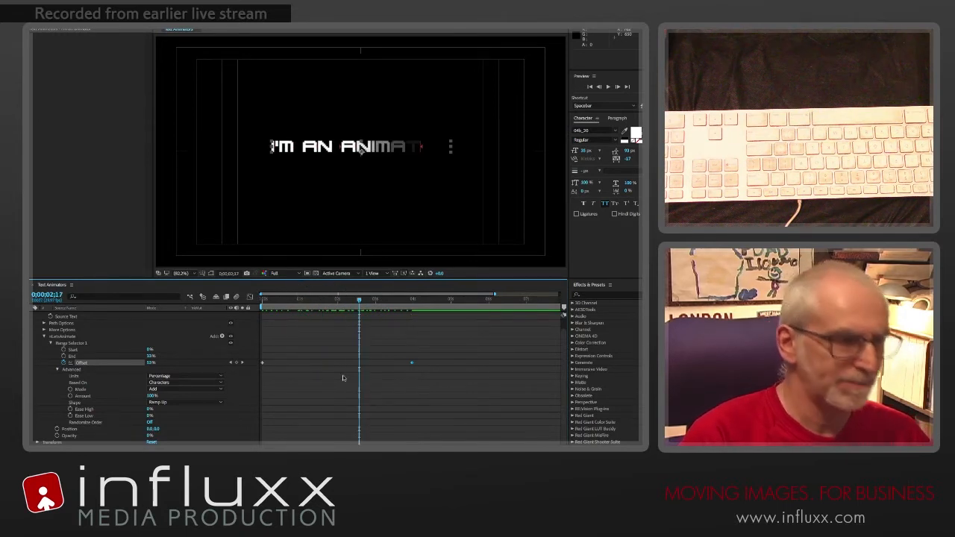
Set the range selector's Ease High and Ease Low to 33% and scrub through the text reveal.
click(150, 410)
text(33)
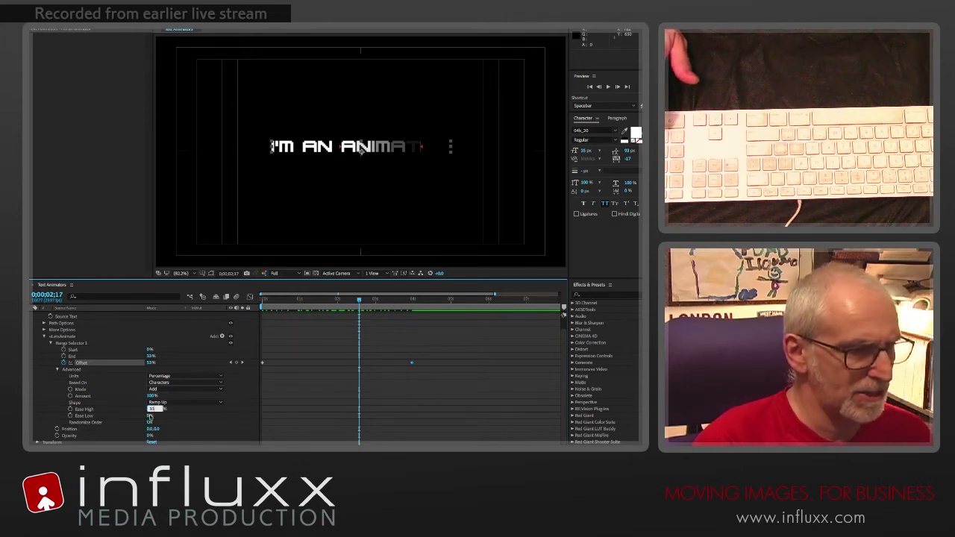
key(Return)
click(150, 416)
text(33)
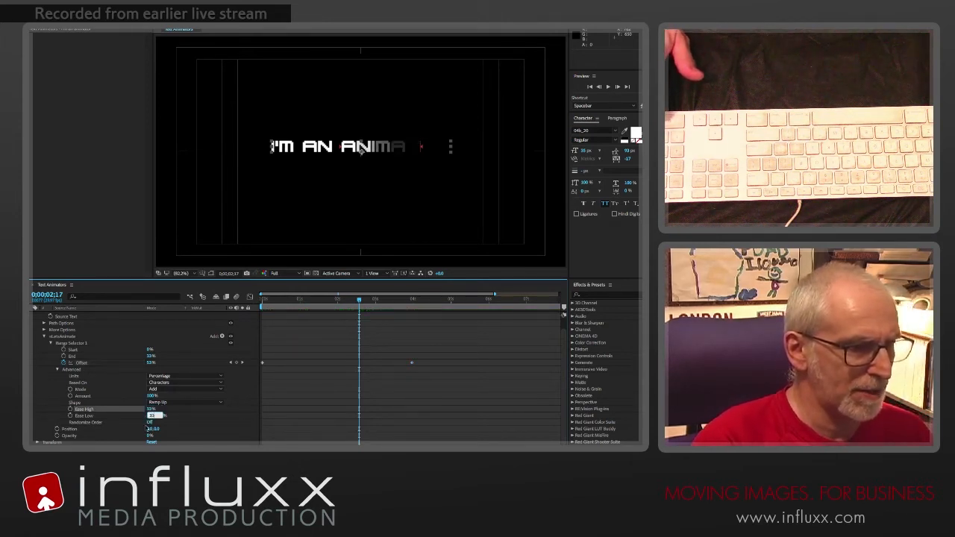
key(Return)
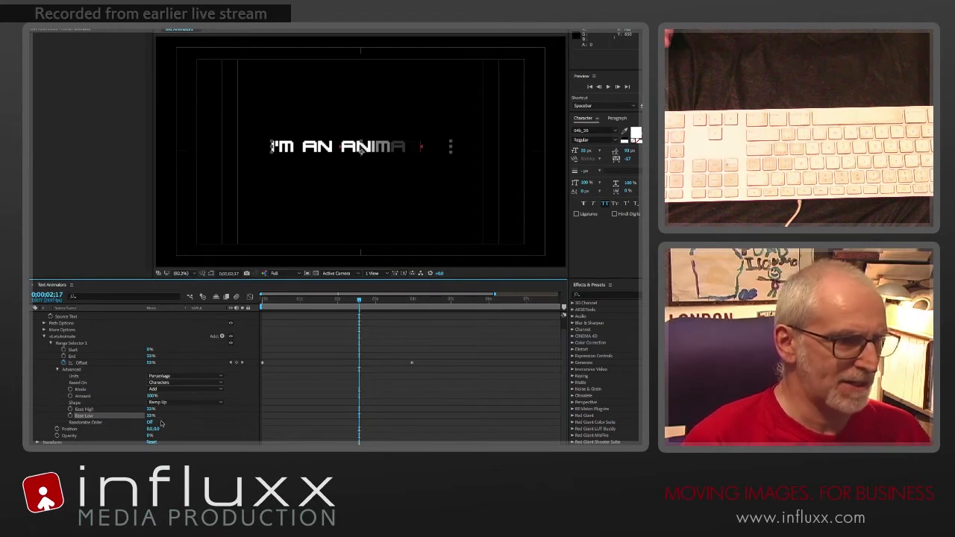
drag(273, 301, 330, 298)
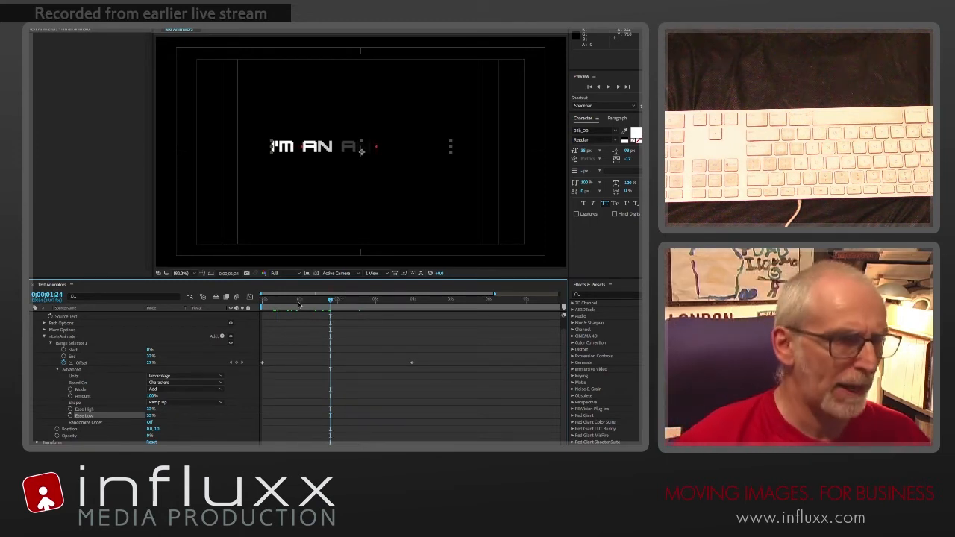
drag(300, 304, 361, 299)
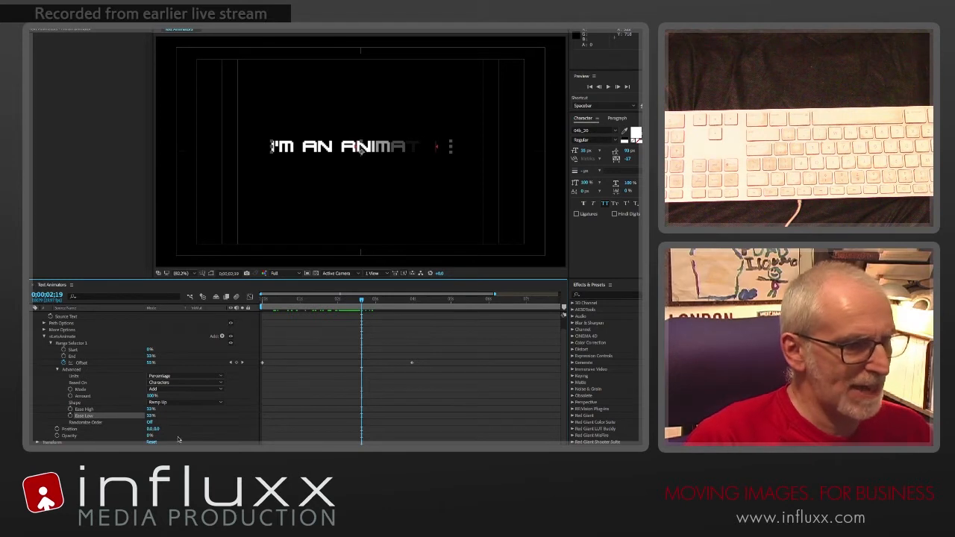
Set the text animator's Position to 0.0, 76.0 so hidden characters start below the text line.
click(158, 431)
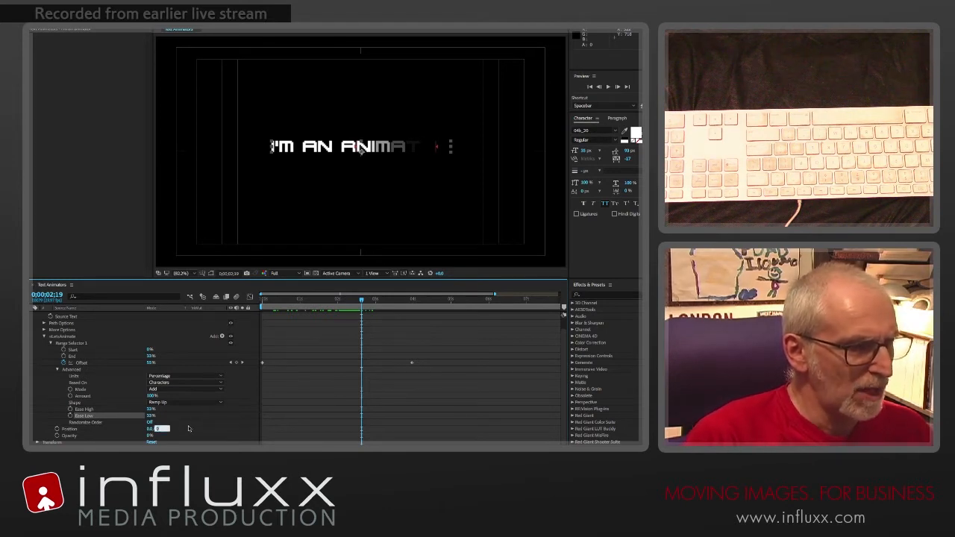
click(191, 430)
drag(156, 431, 190, 425)
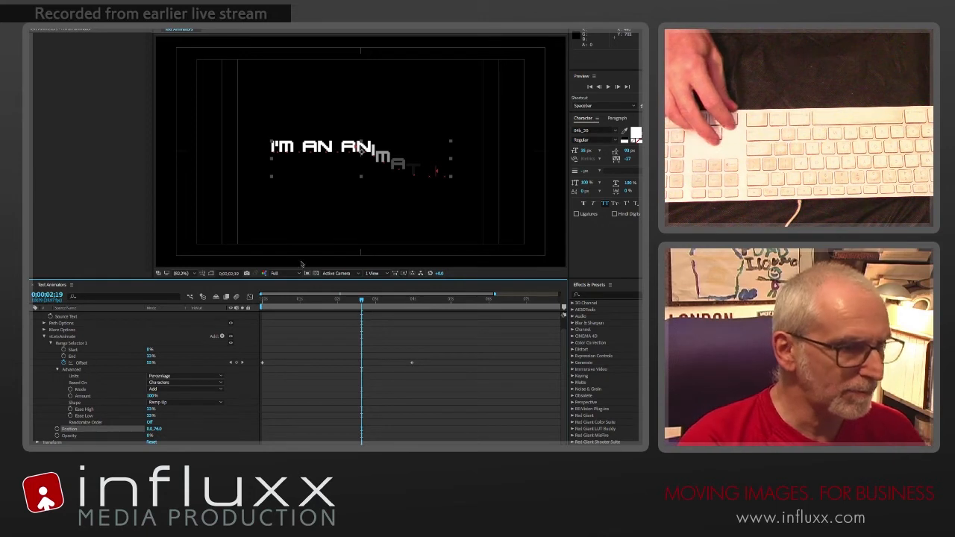
Scrub through the rising text reveal and play it back from the first frame.
drag(267, 300, 302, 291)
key(space)
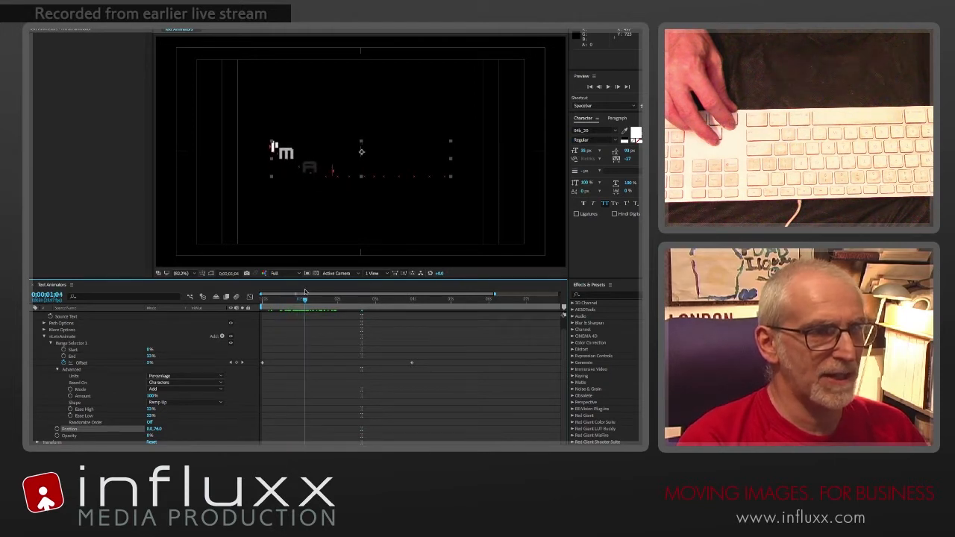
drag(310, 292, 332, 292)
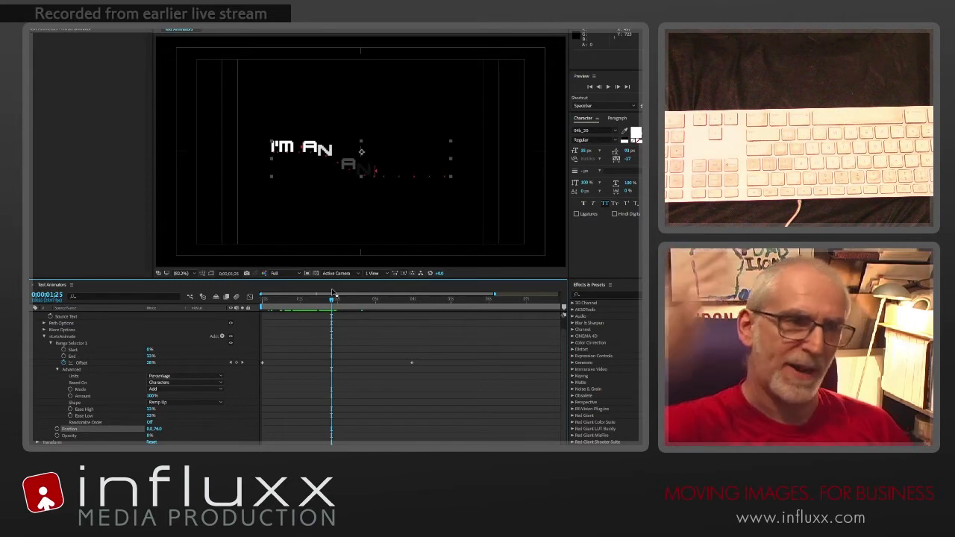
key(Home)
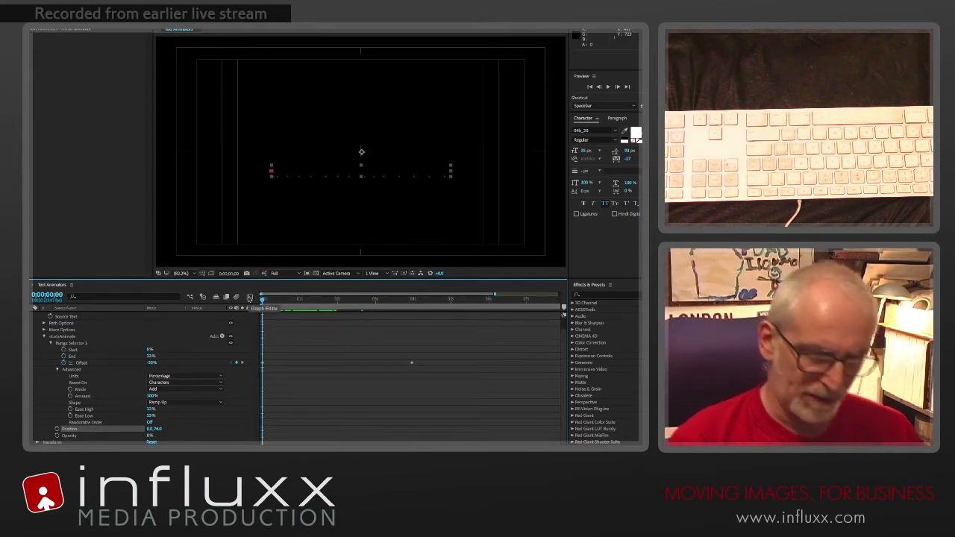
key(space)
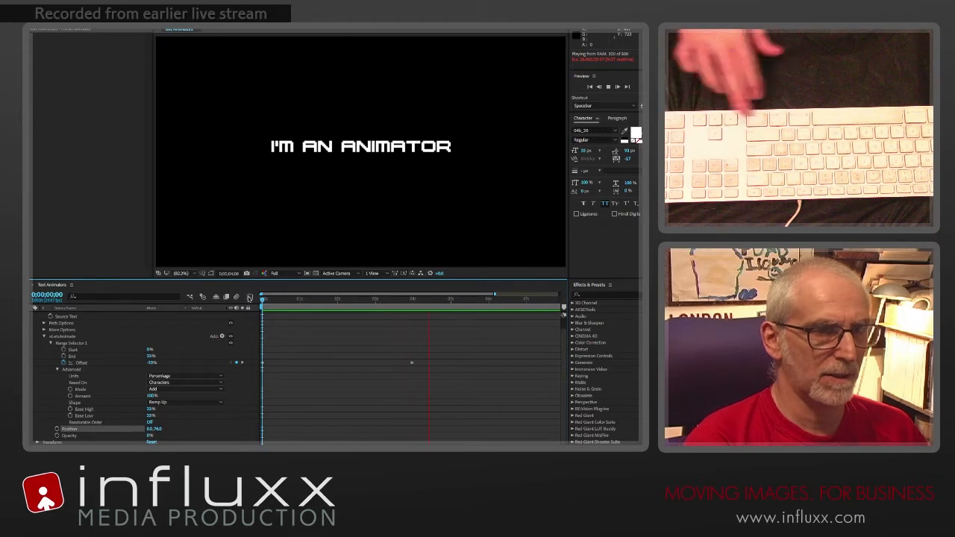
key(space)
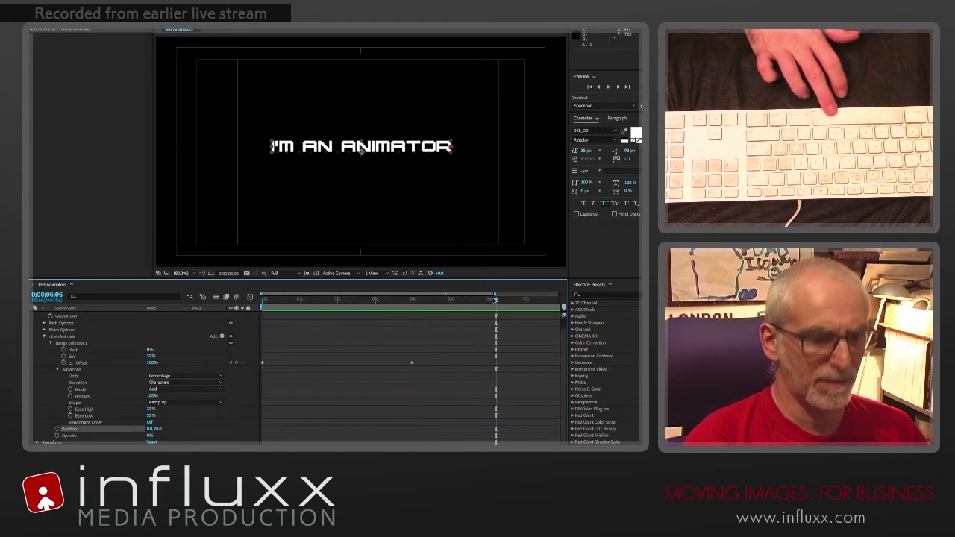
End the work area at 0;00;06;06 and play the shortened preview.
key(n)
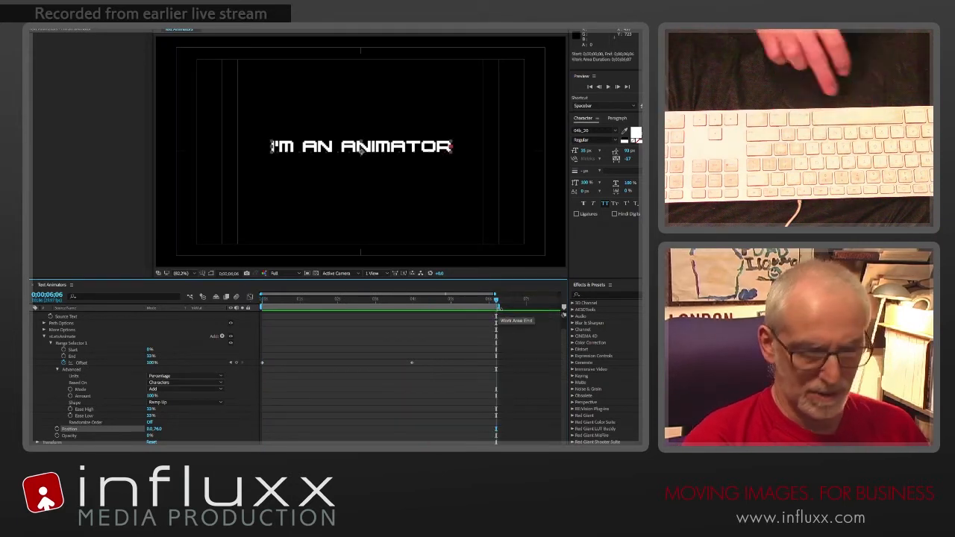
key(space)
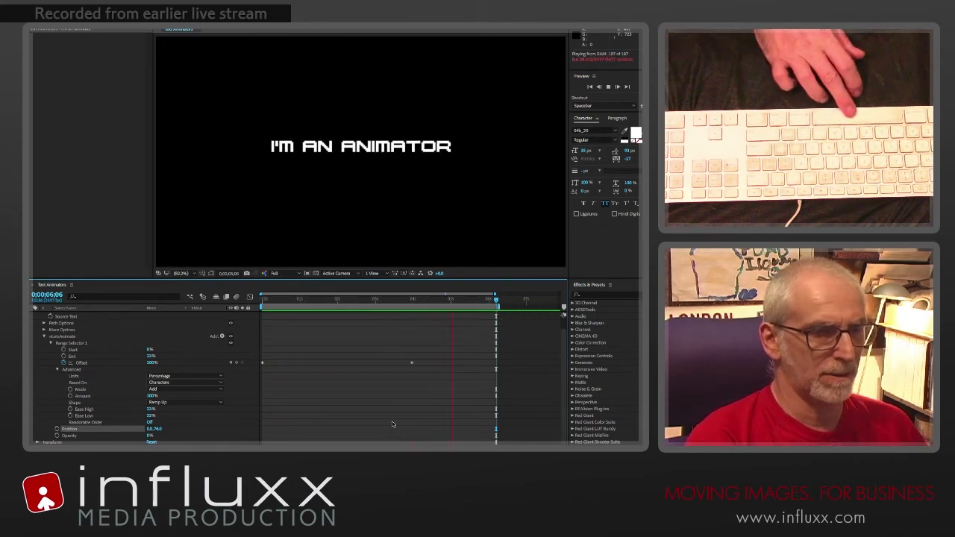
key(space)
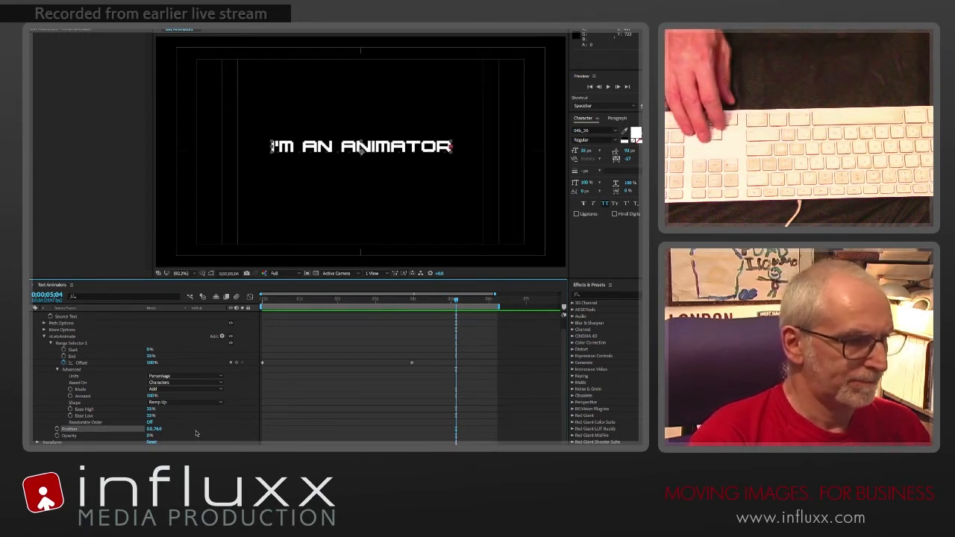
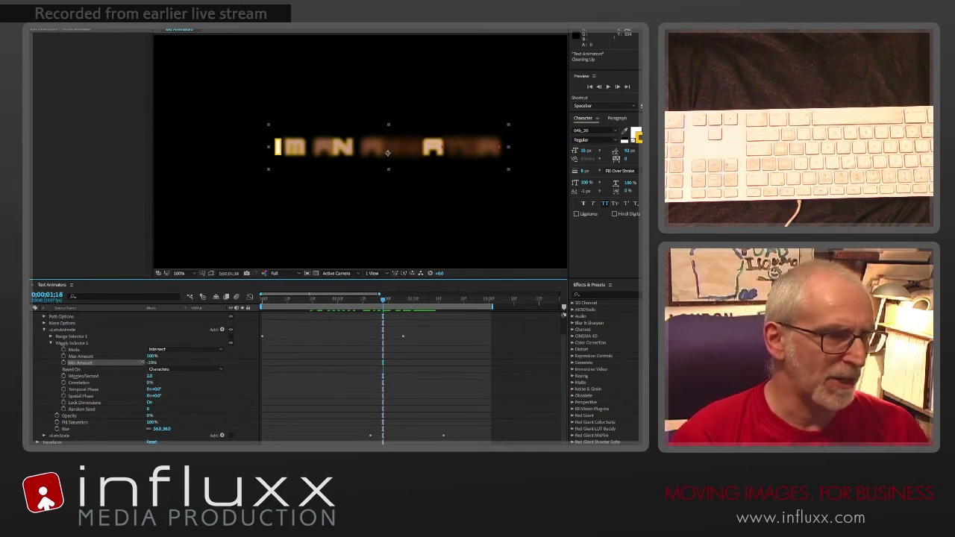
Set Wiggly Selector 1's Min Amount to -28% and preview the flickering text.
drag(142, 362, 133, 362)
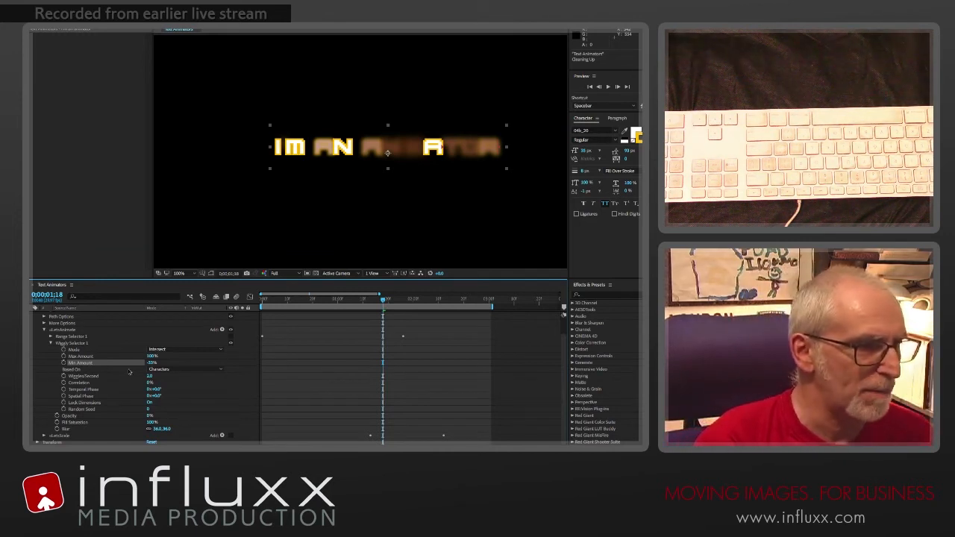
drag(151, 364, 89, 359)
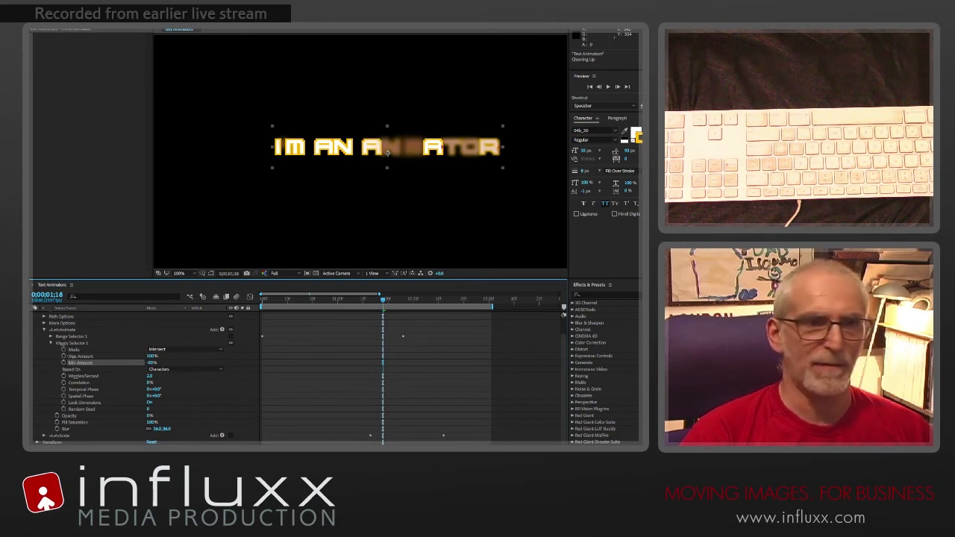
drag(67, 357, 95, 363)
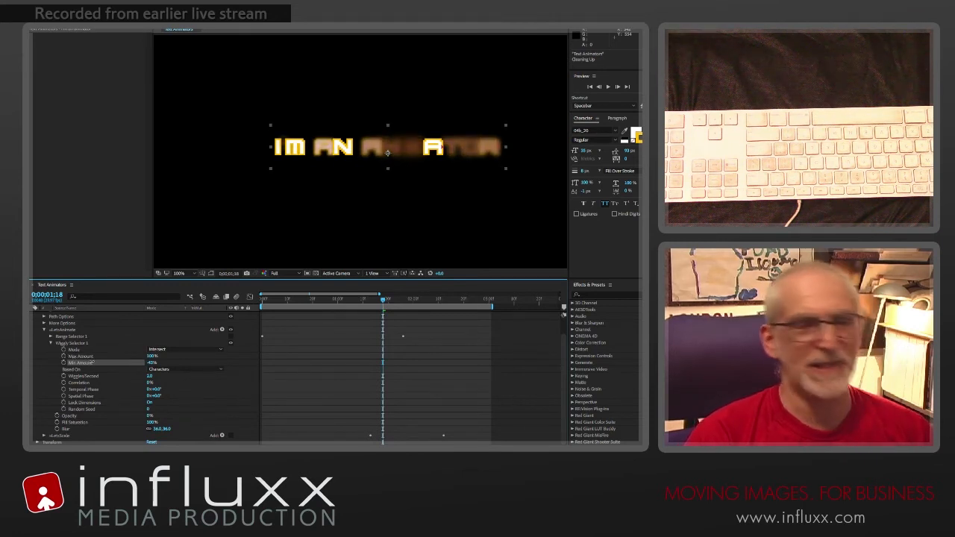
mouse_move(95, 362)
mouse_down()
mouse_move(125, 369)
mouse_move(99, 365)
mouse_up()
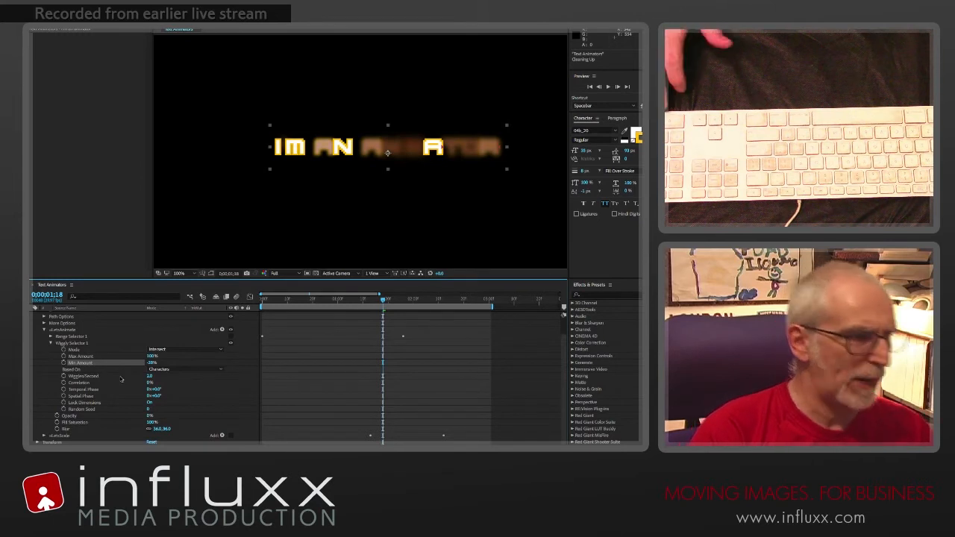
key(space)
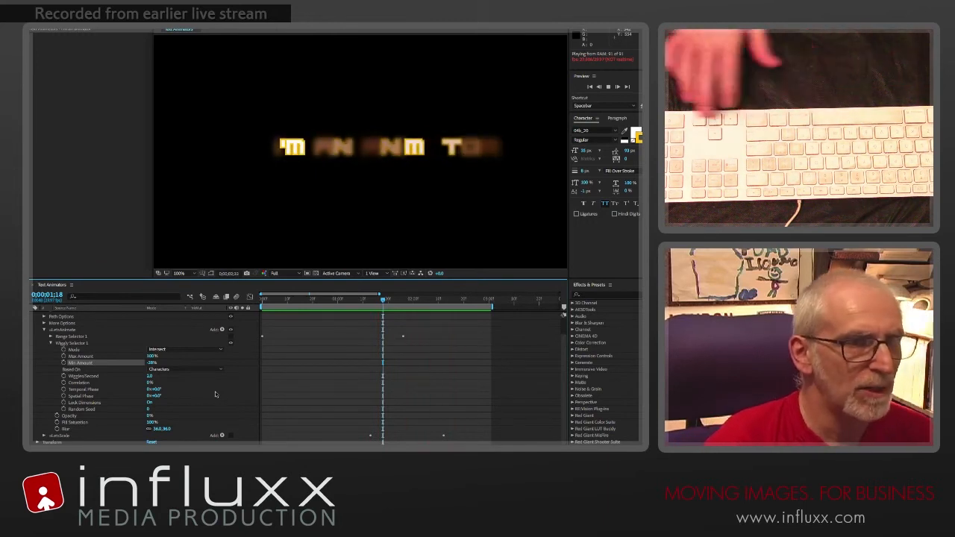
key(space)
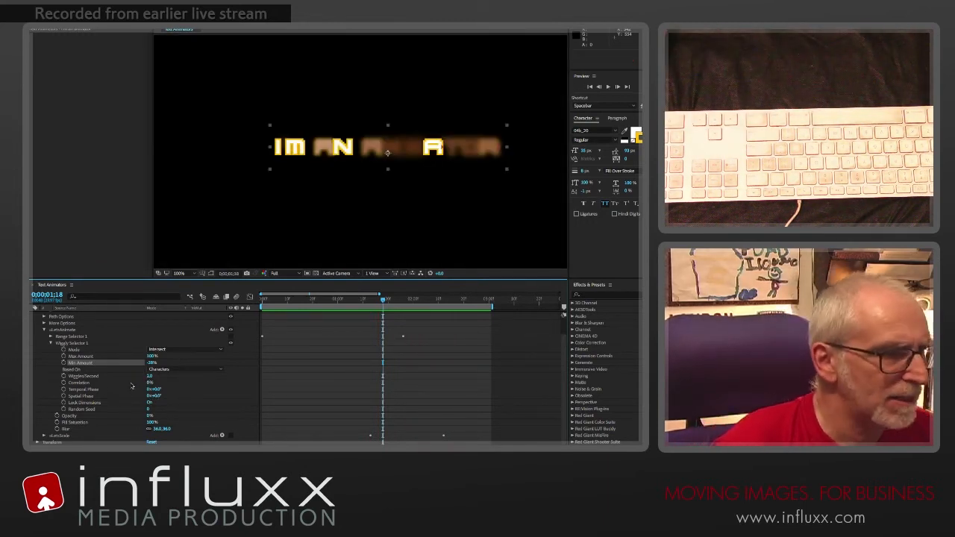
Try a Correlation of 100% on Wiggly Selector 1 and preview the text animation.
drag(150, 385, 255, 394)
key(space)
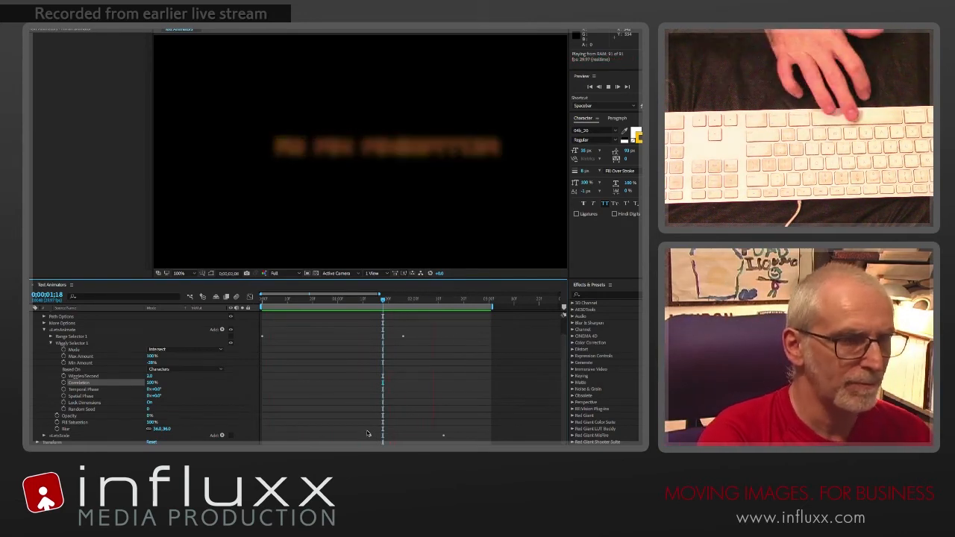
key(space)
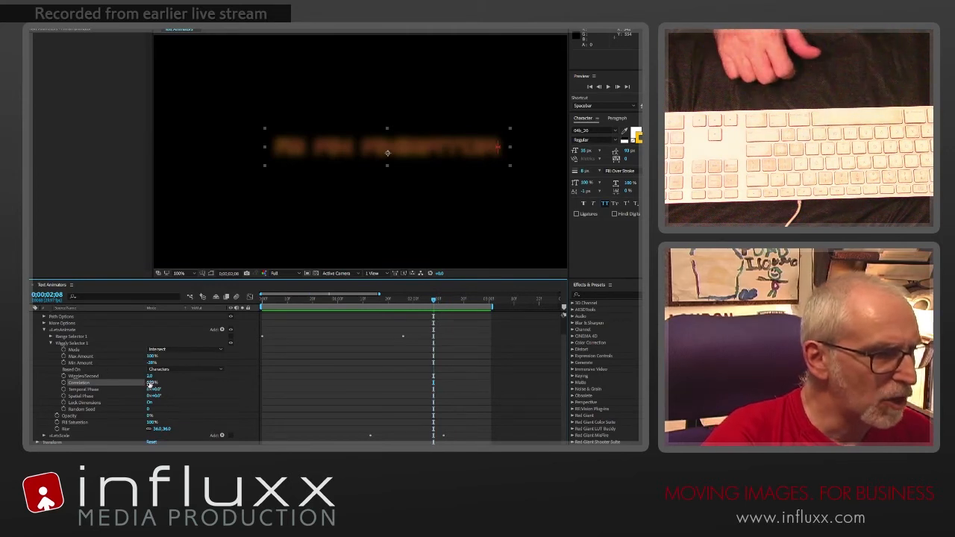
Try a Correlation of 67% on Wiggly Selector 1 and preview the text animation.
drag(150, 385, 125, 383)
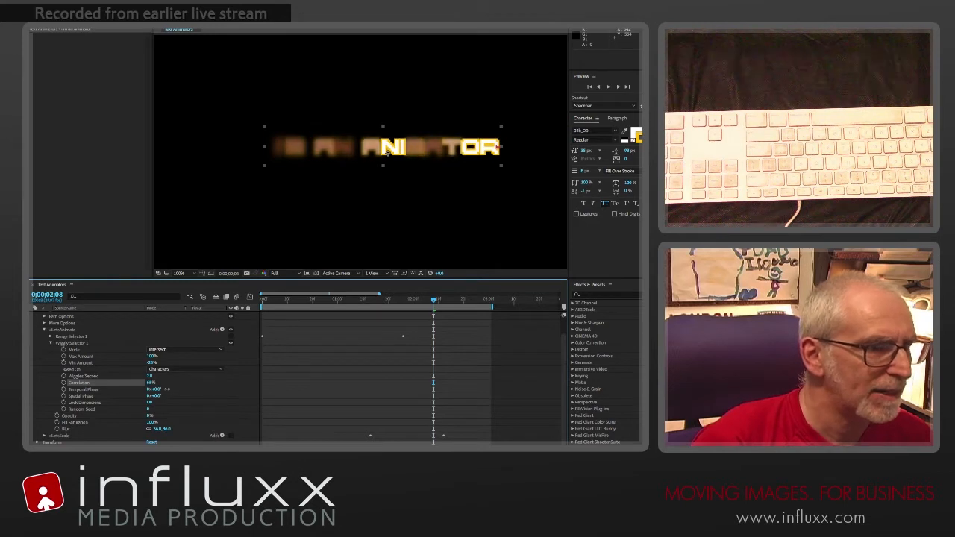
key(space)
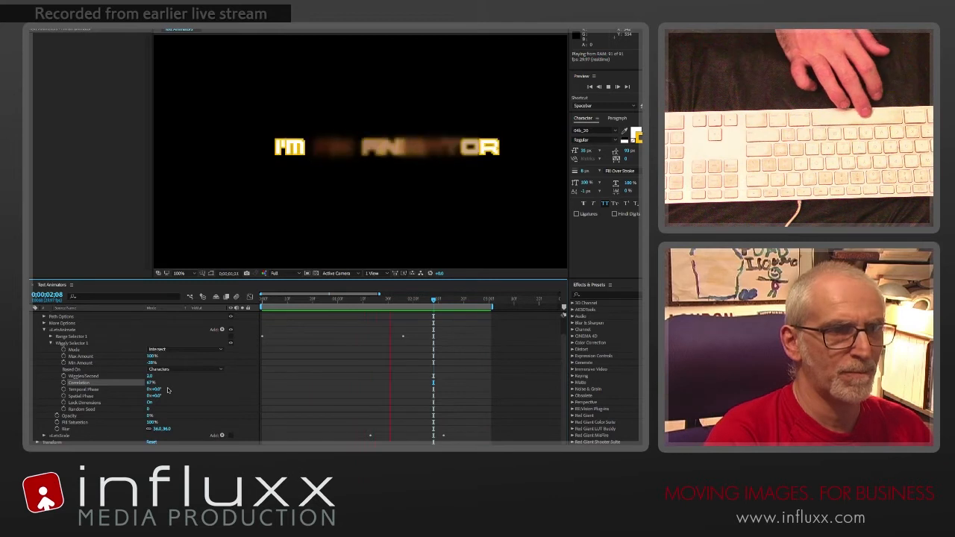
key(space)
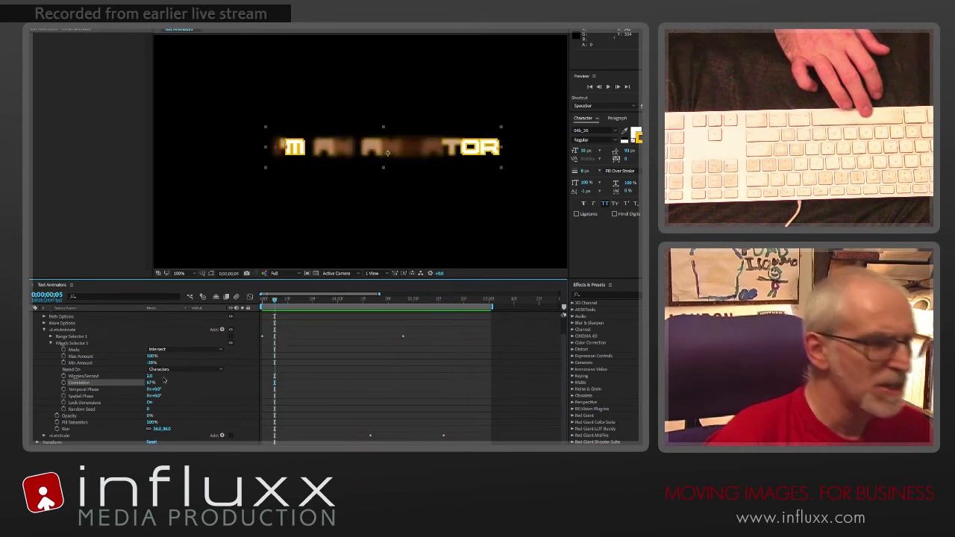
Lower Wiggly Selector 1's Correlation to 30% and base the wiggle on Characters Excluding Spaces.
drag(151, 382, 133, 381)
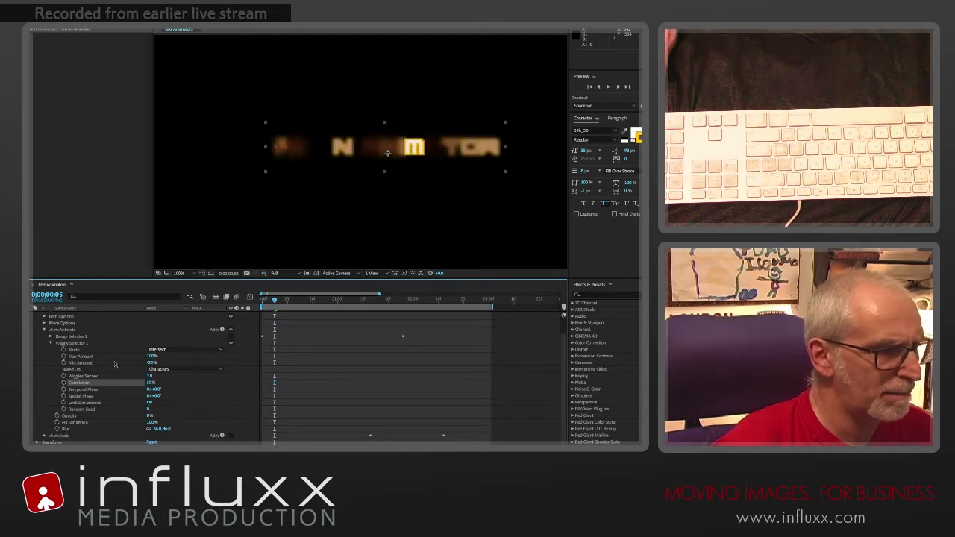
click(166, 371)
click(170, 384)
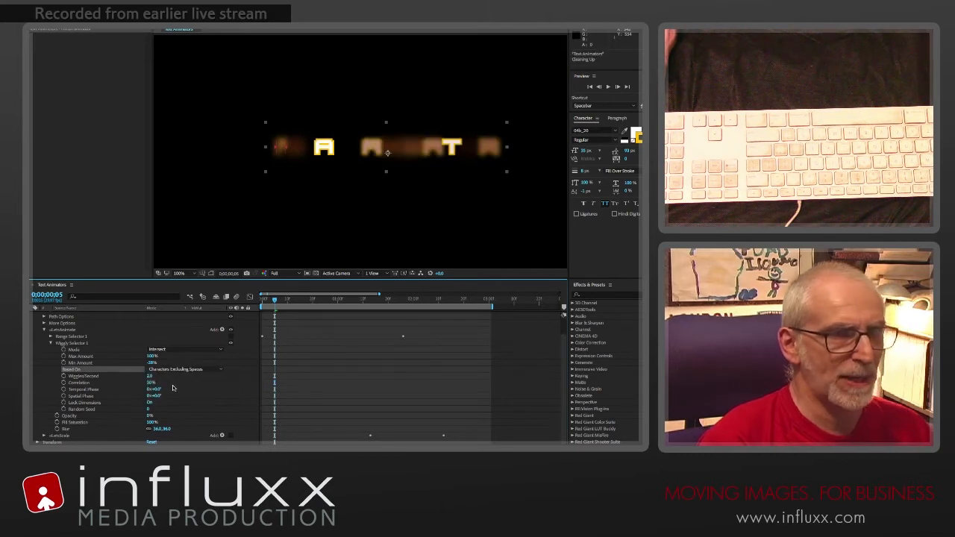
Try basing Wiggly Selector 1 on Words and preview the word-by-word flicker.
click(168, 370)
click(179, 389)
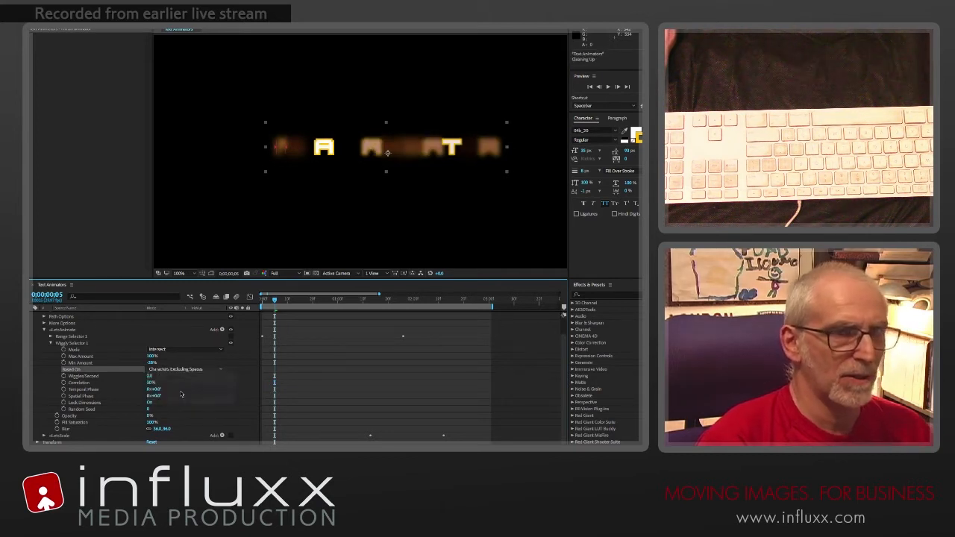
key(space)
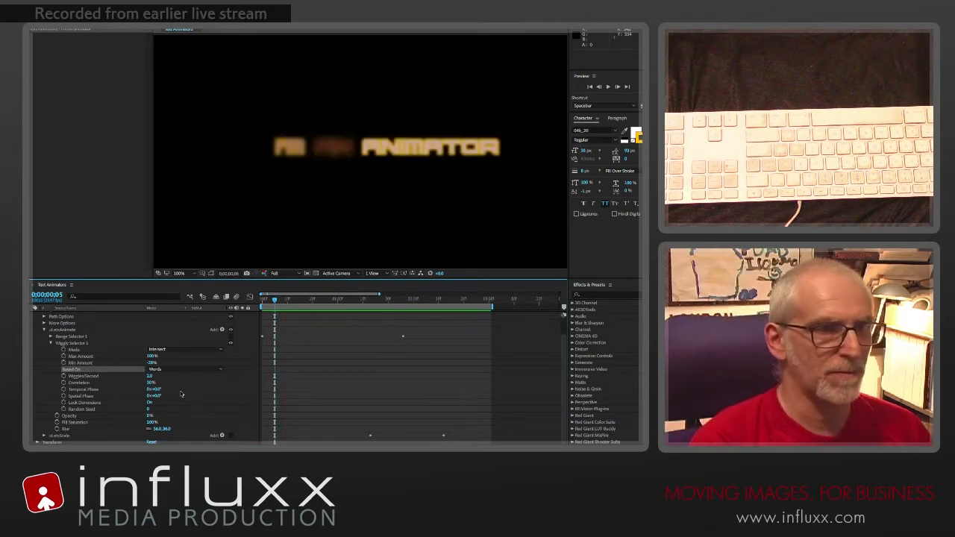
key(space)
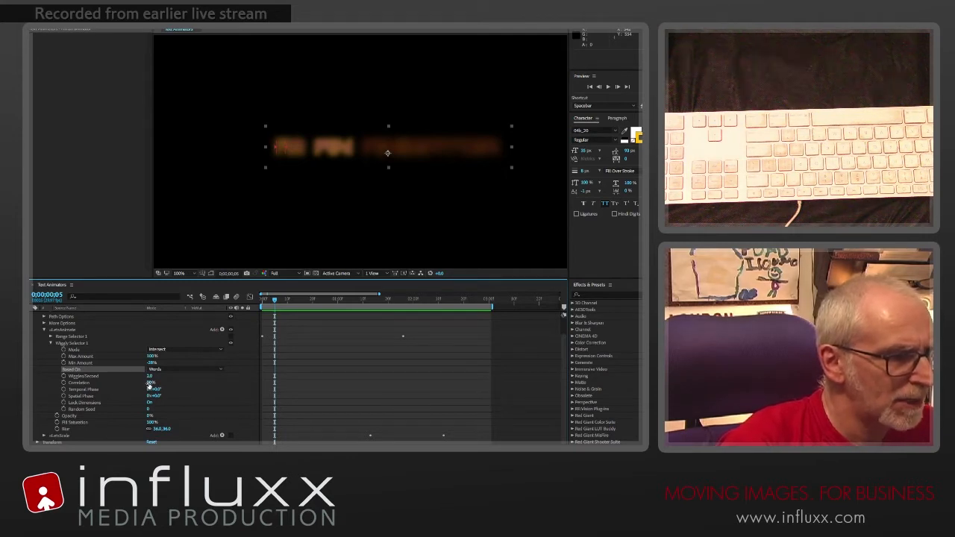
Compare Correlation values of 10% and 77% on the word-based Wiggly Selector 1, previewing each.
drag(151, 384, 135, 382)
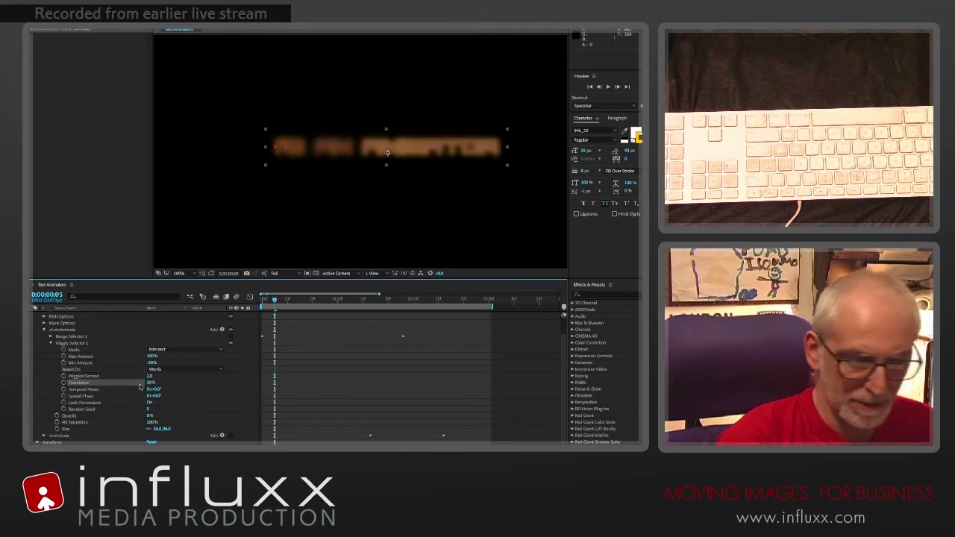
key(space)
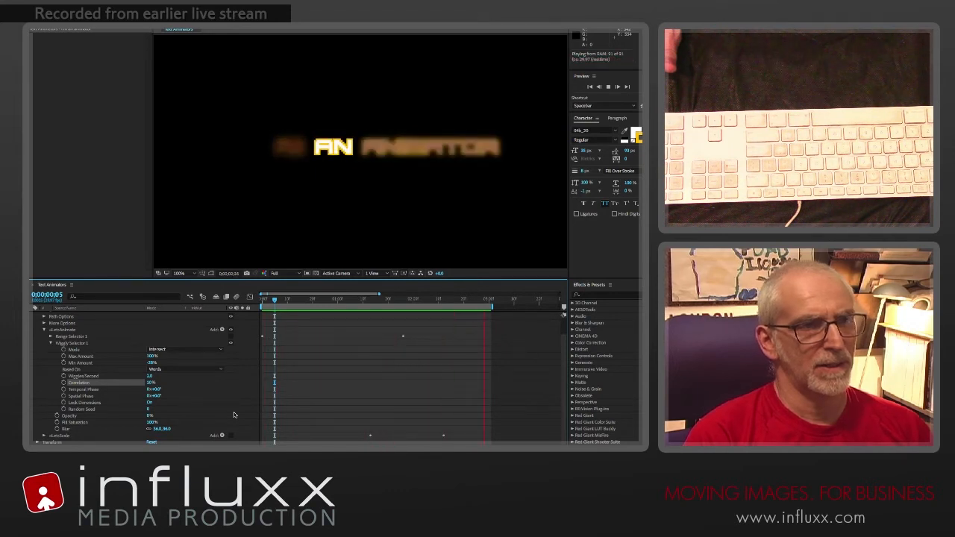
key(KP_0)
drag(151, 382, 177, 387)
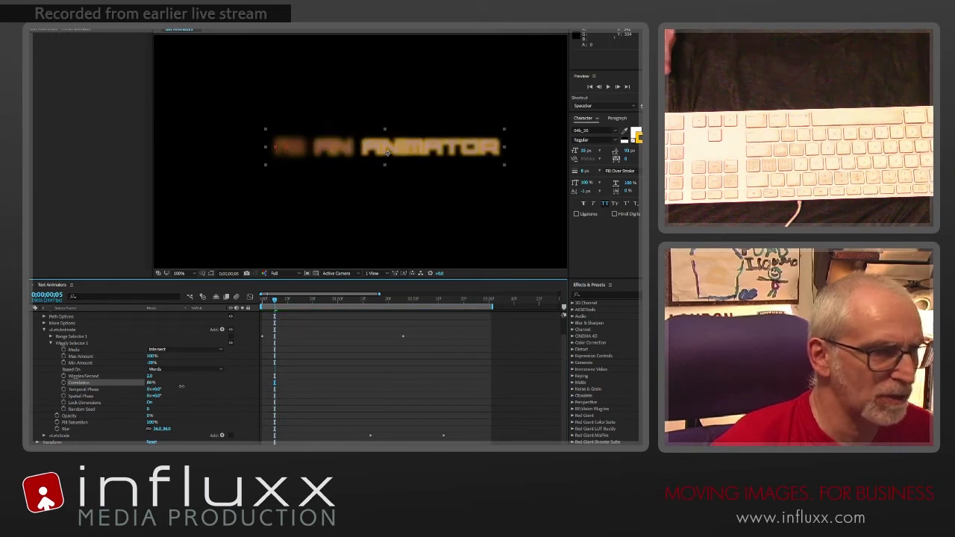
key(KP_0)
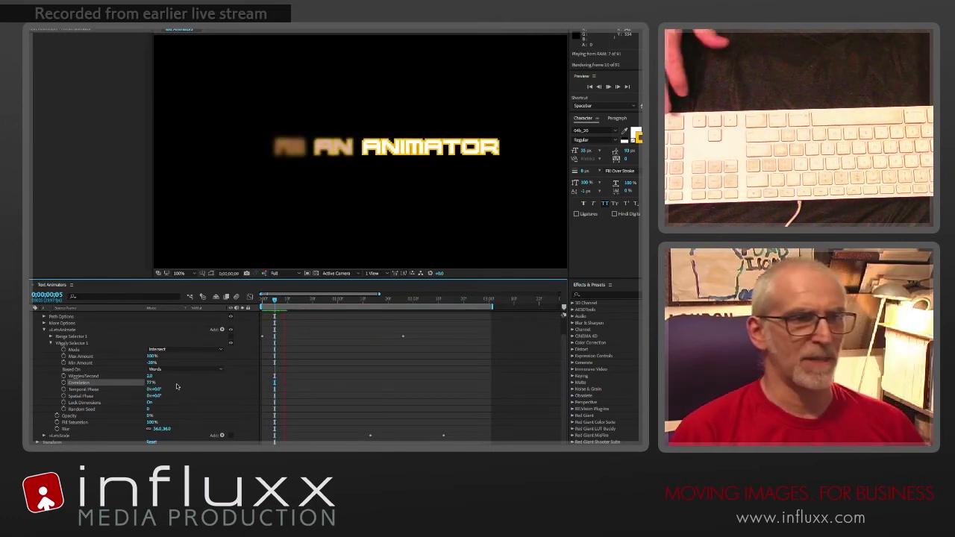
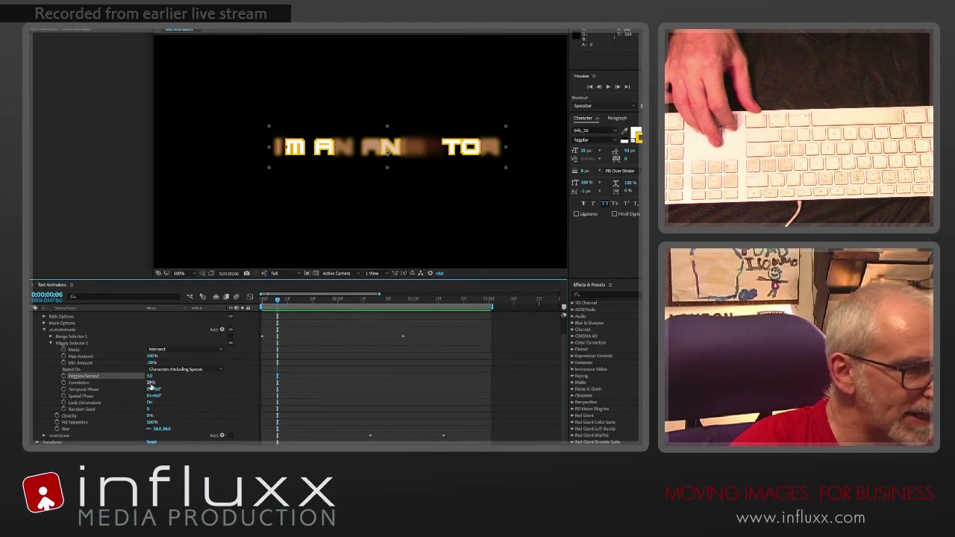
Try 0.5 Wiggles/Second on Wiggly Selector 1 and preview the slower flicker.
click(151, 376)
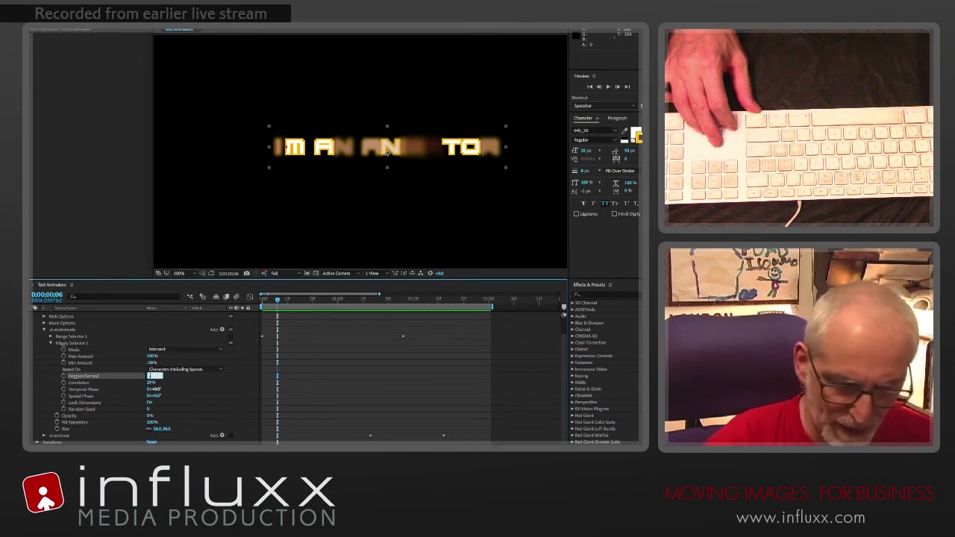
text(0.5)
key(Return)
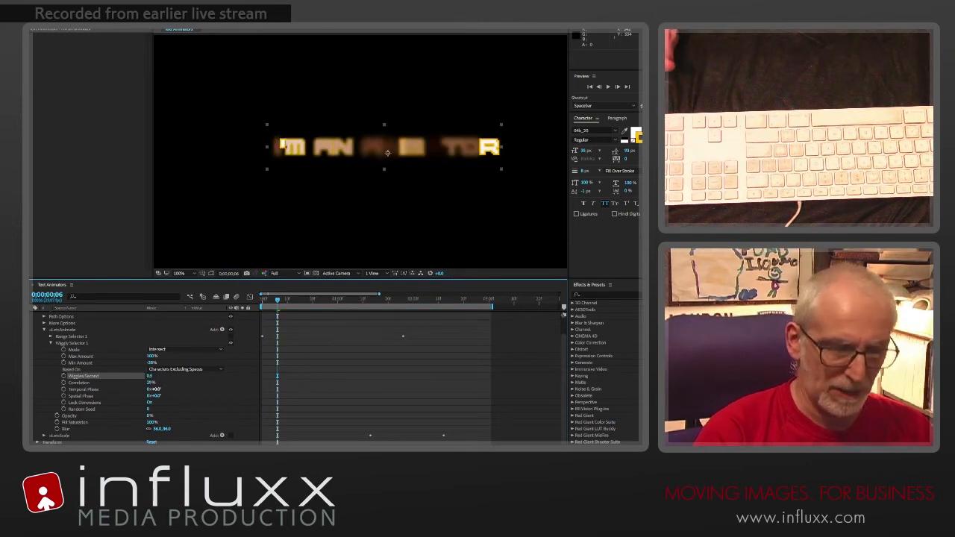
key(space)
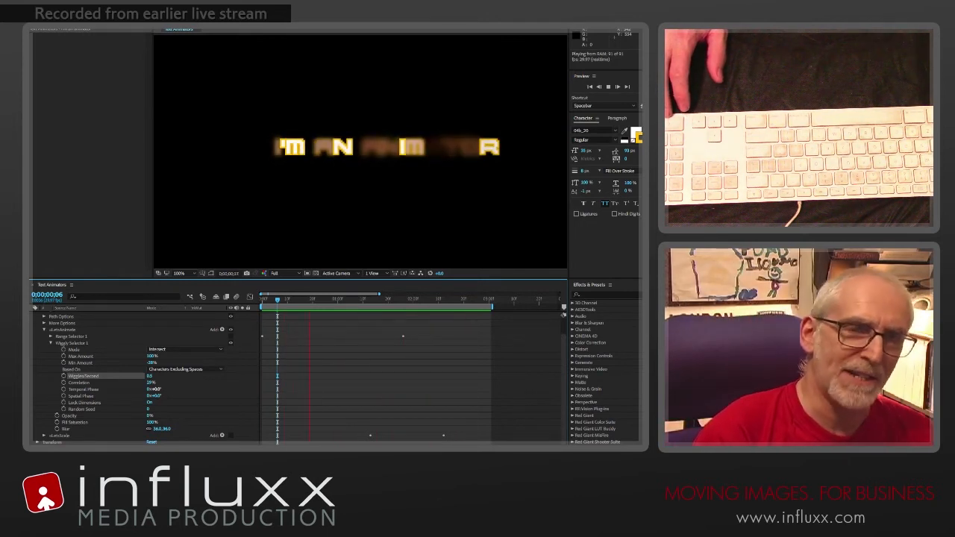
key(space)
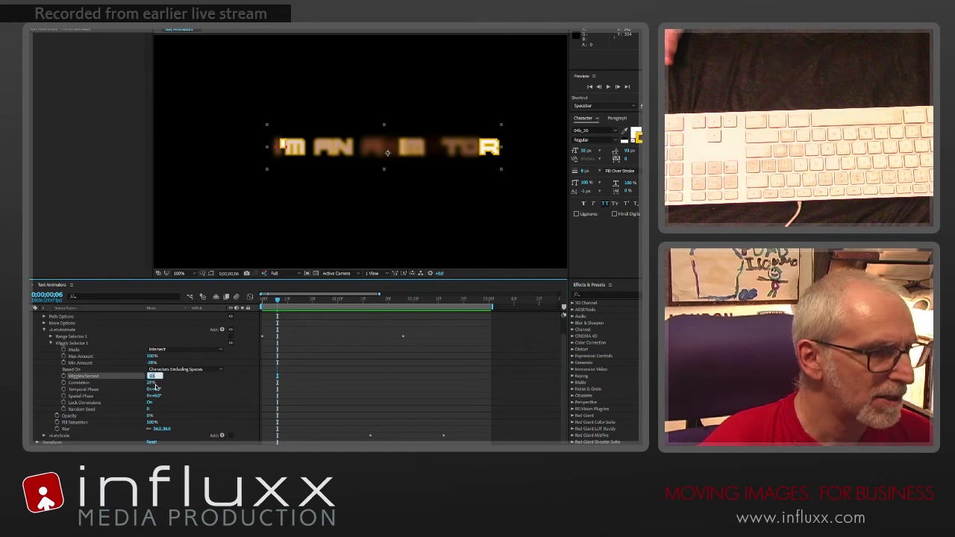
Try 5.0 Wiggles/Second on Wiggly Selector 1 and a far higher rate, previewing each flicker speed.
key(Return)
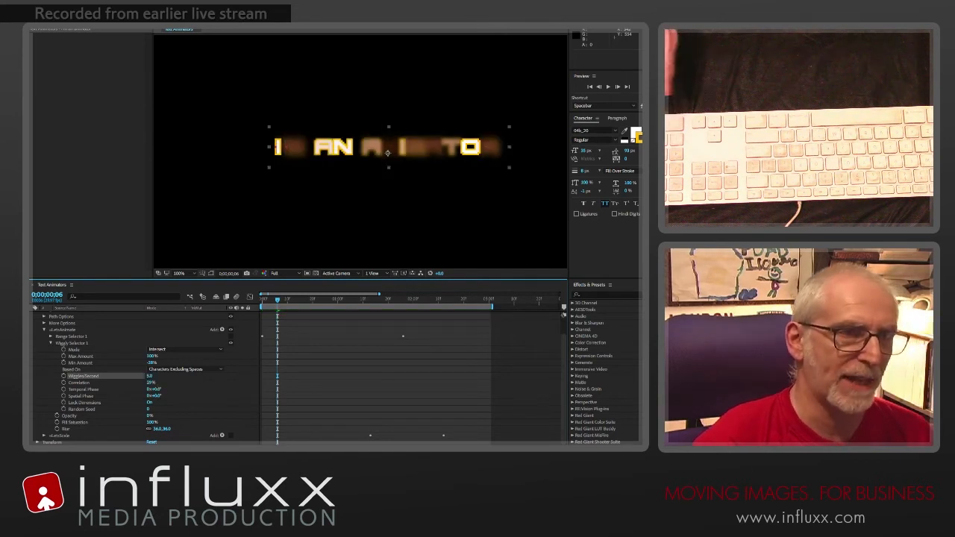
key(space)
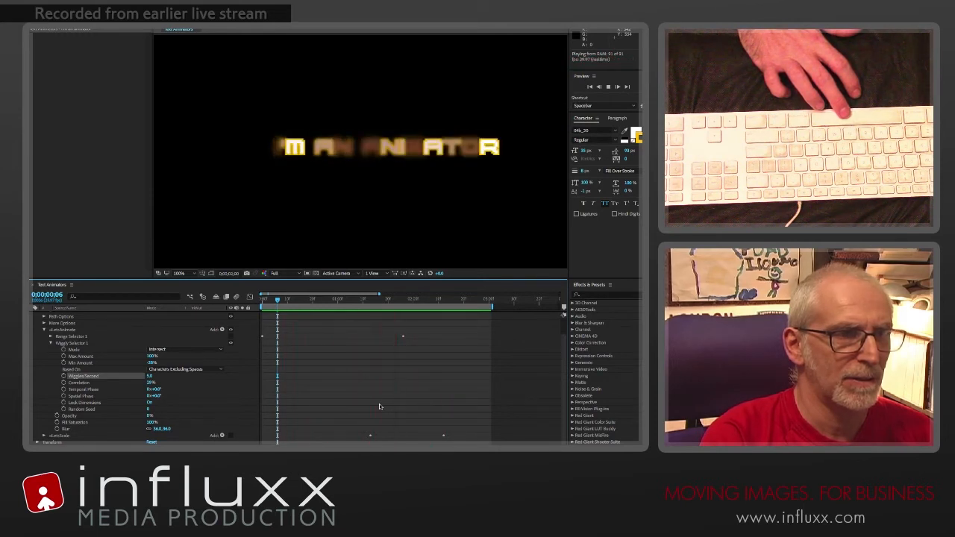
key(space)
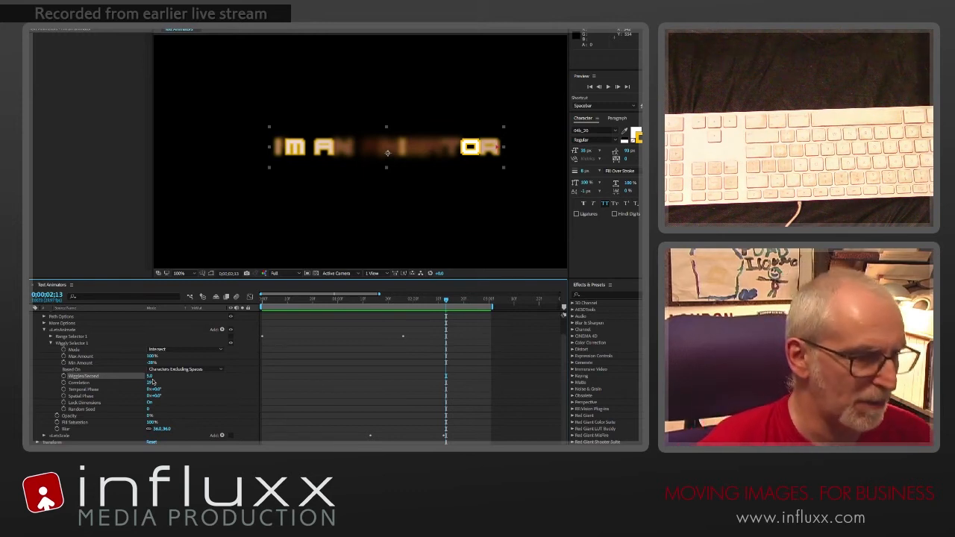
drag(150, 378, 164, 384)
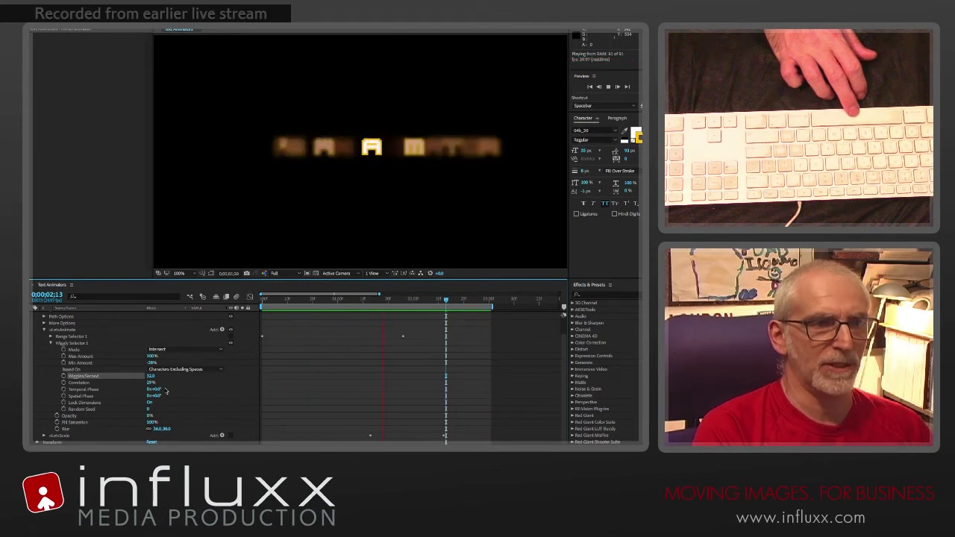
key(space)
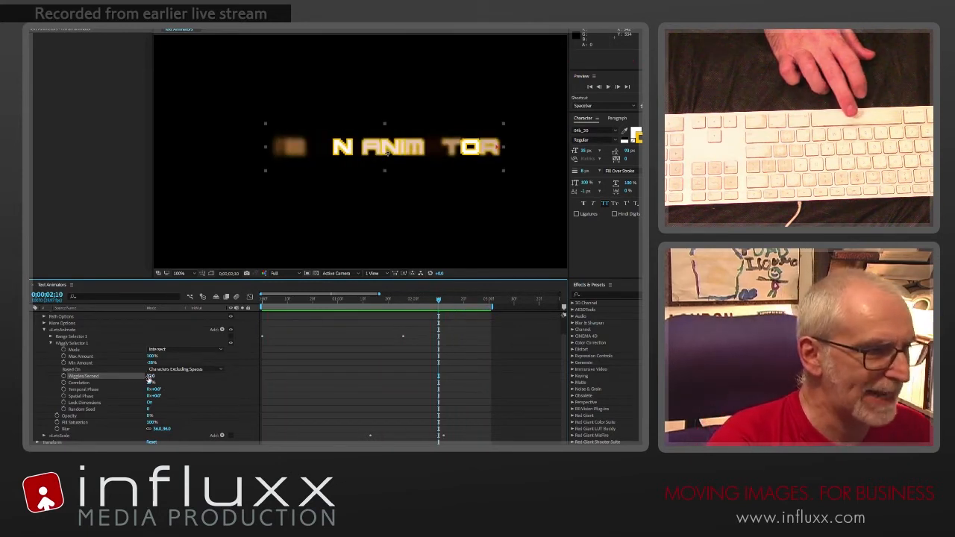
Return Wiggly Selector 1 to a slow 0.5 Wiggles/Second and preview the text.
click(150, 377)
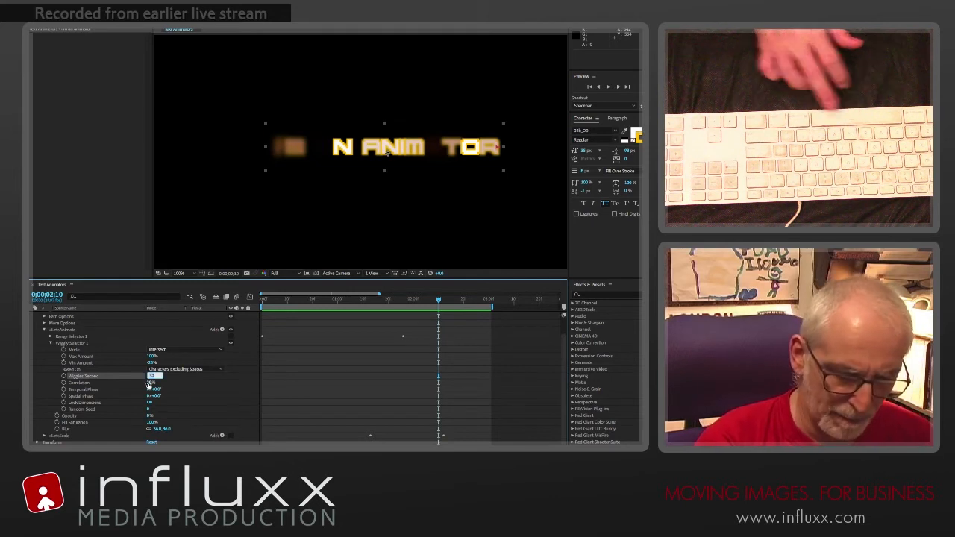
text(0.5)
key(Return)
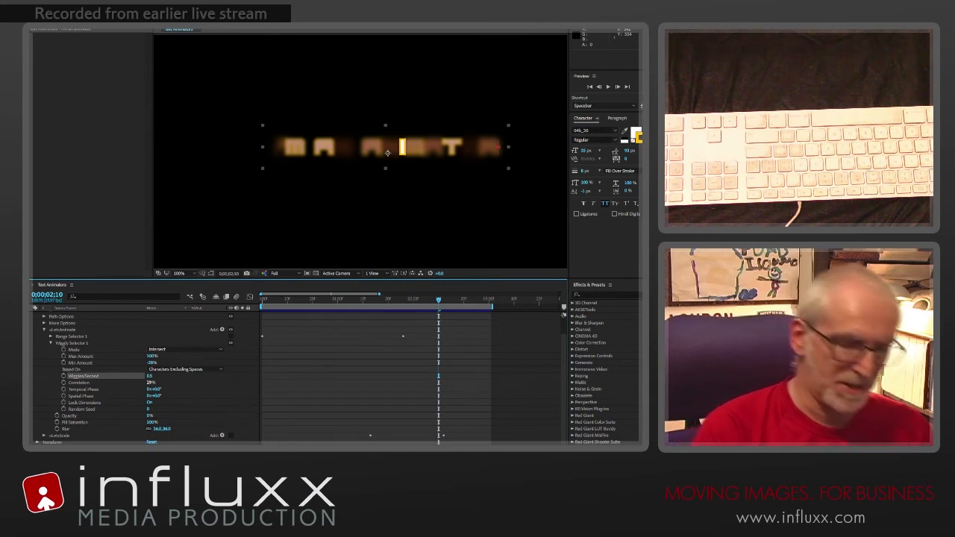
key(space)
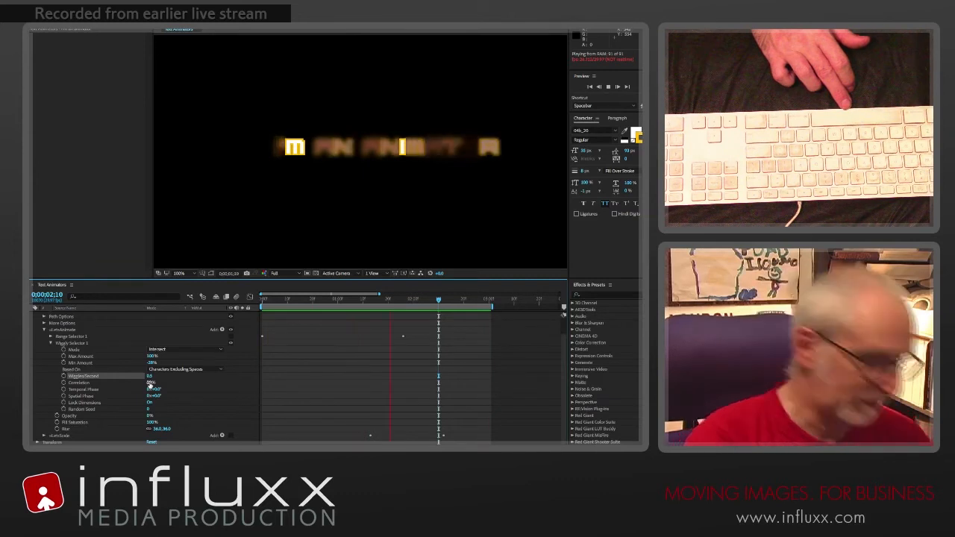
key(space)
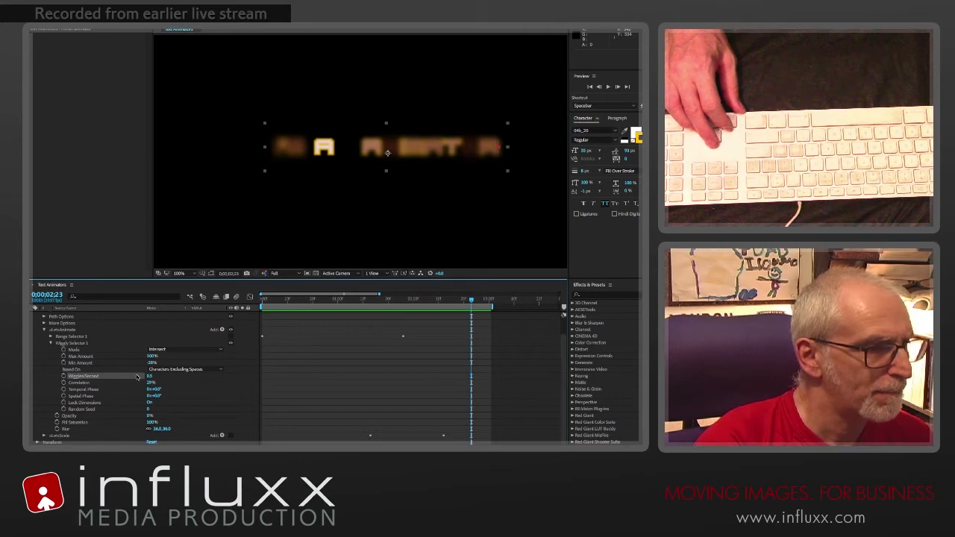
Disable Wiggly Selector 1, enable Range Selector 1, and scrub through the text reveal to 0;00;01;07.
click(159, 349)
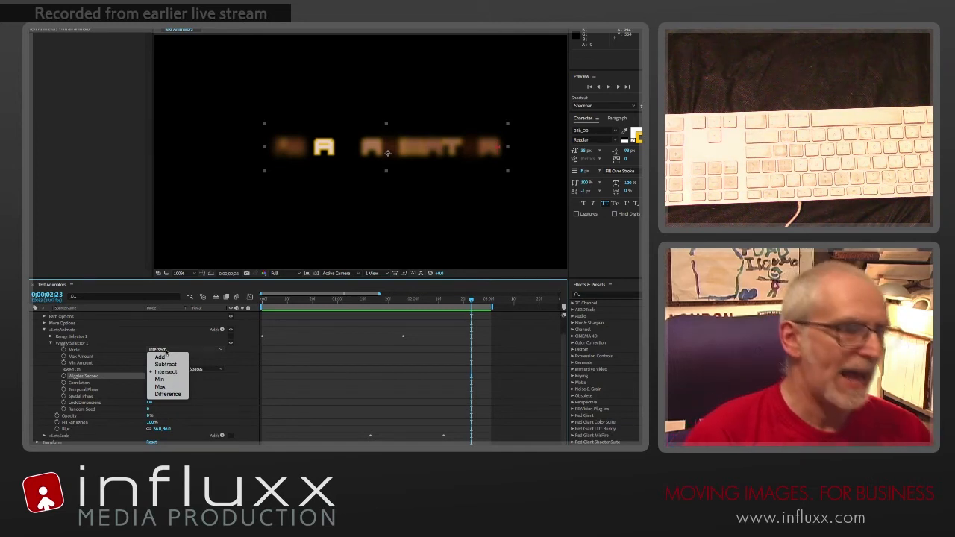
click(63, 349)
click(70, 337)
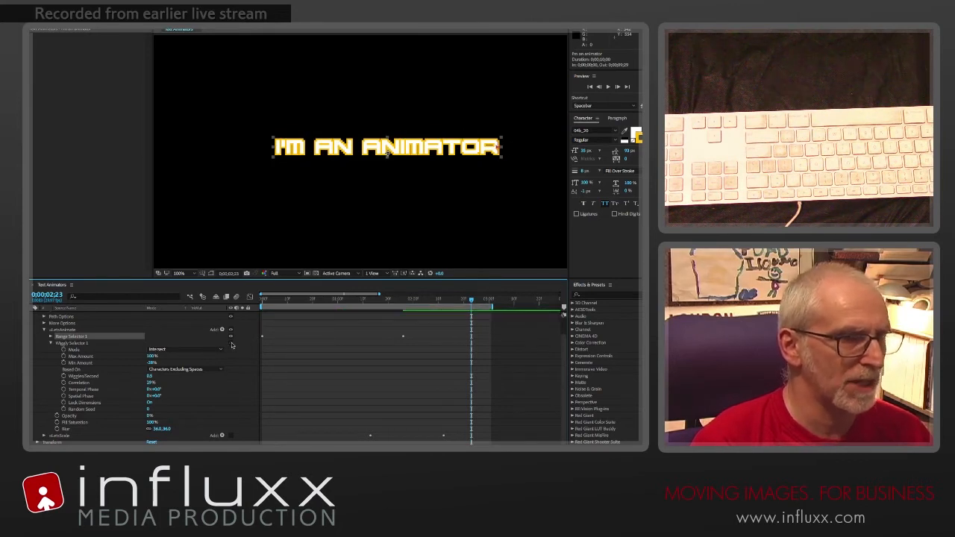
drag(283, 301, 355, 301)
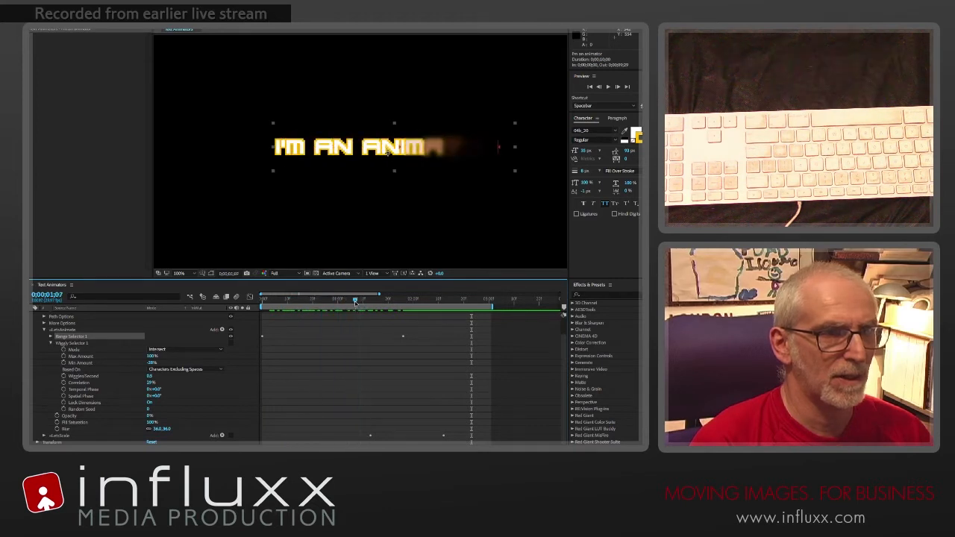
Change Range Selector 1's advanced Shape to Smooth and scrub through the text to check the effect.
click(50, 339)
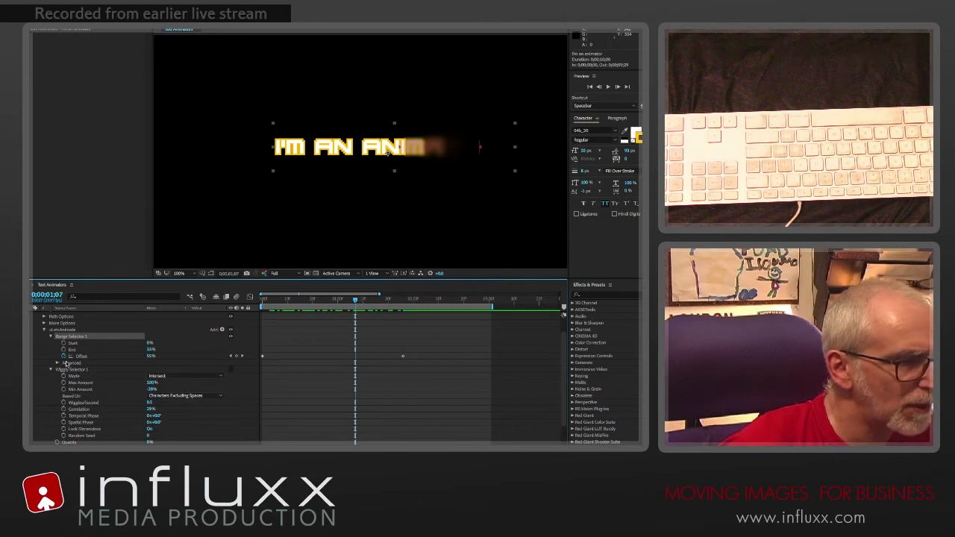
click(58, 363)
scroll(177, 385, down, 3)
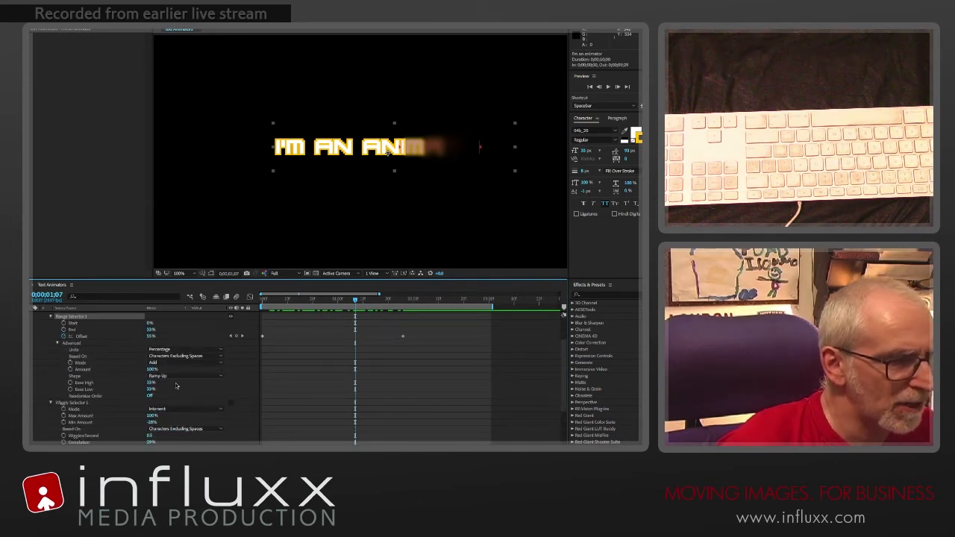
click(170, 378)
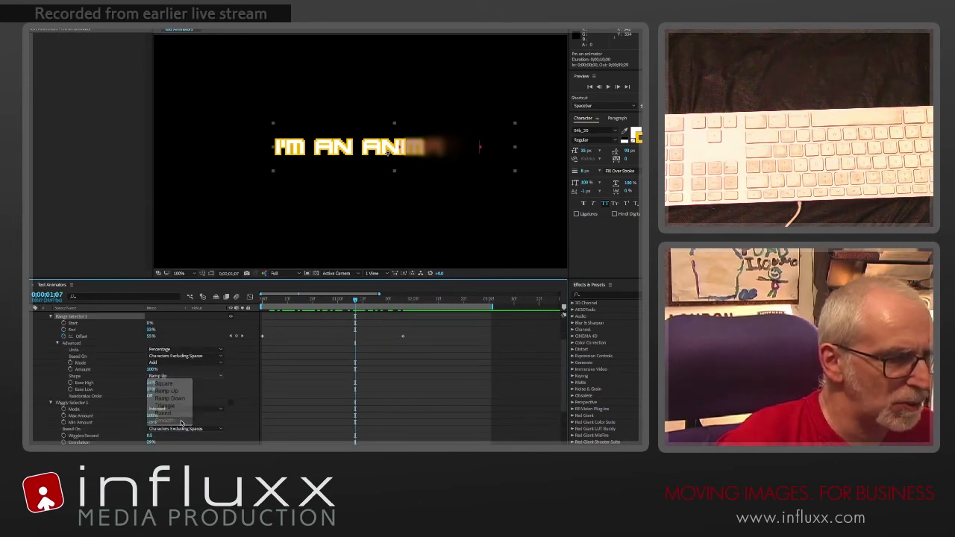
click(179, 422)
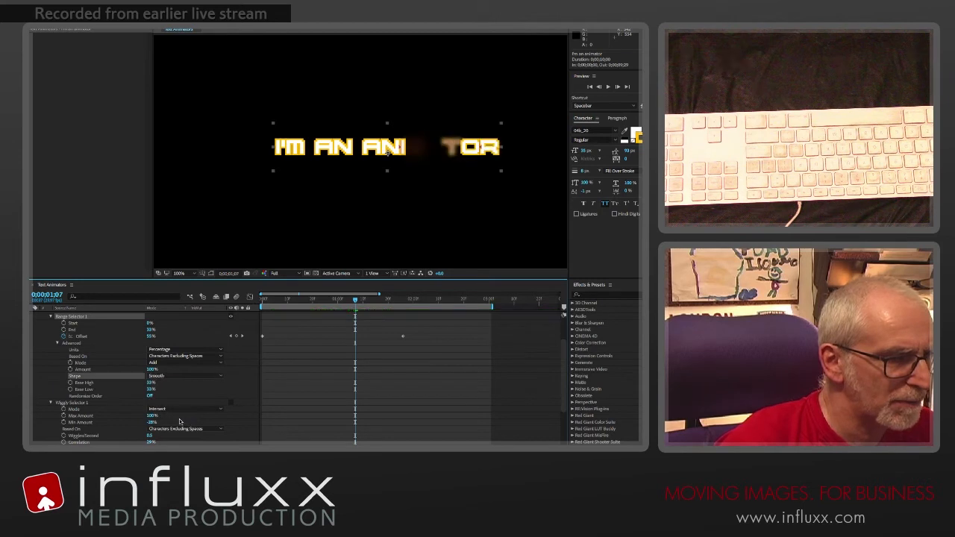
click(51, 317)
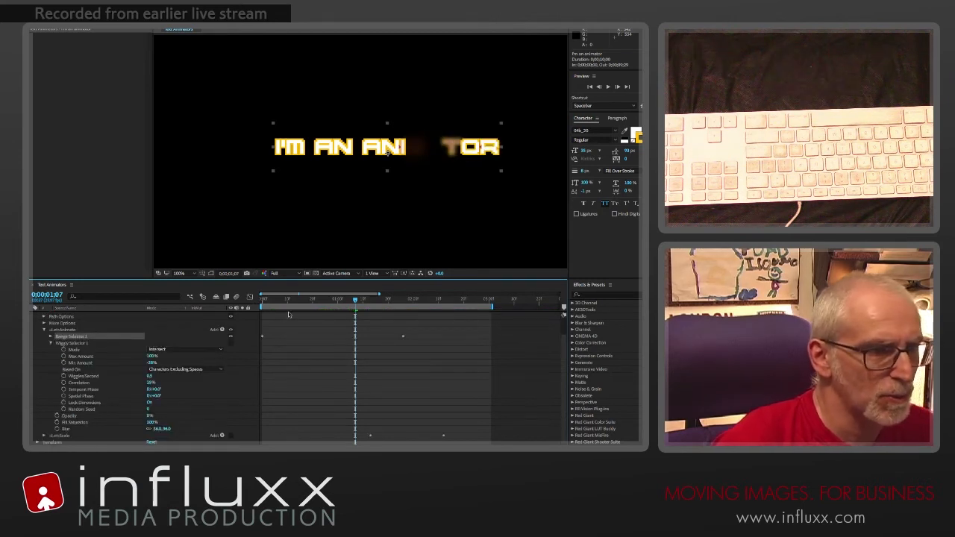
drag(277, 302, 331, 308)
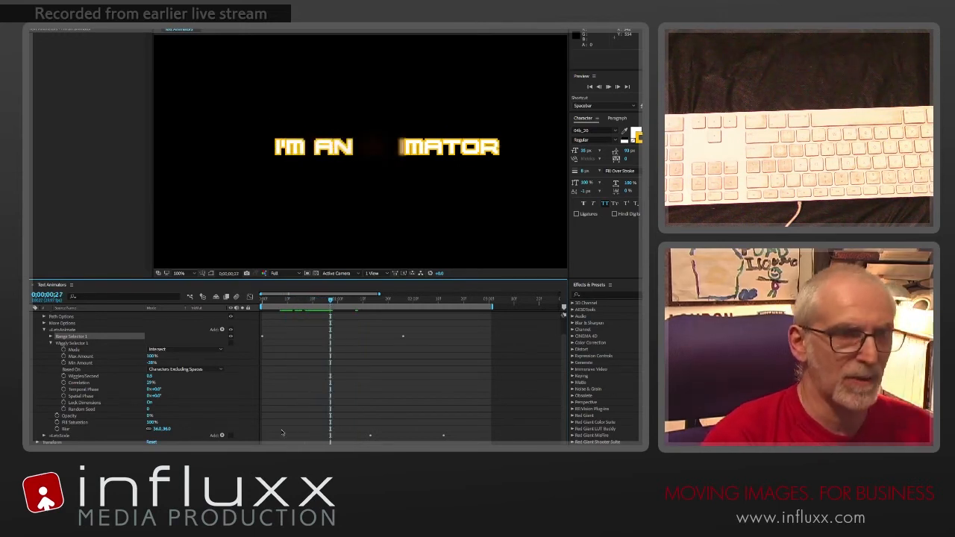
Preview the text animation with the Smooth shape applied to Range Selector 1.
key(space)
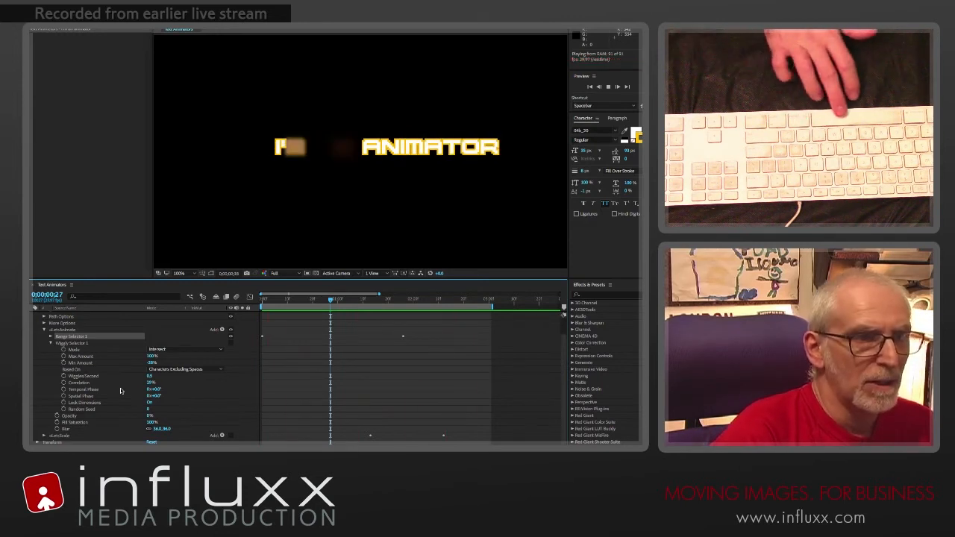
key(space)
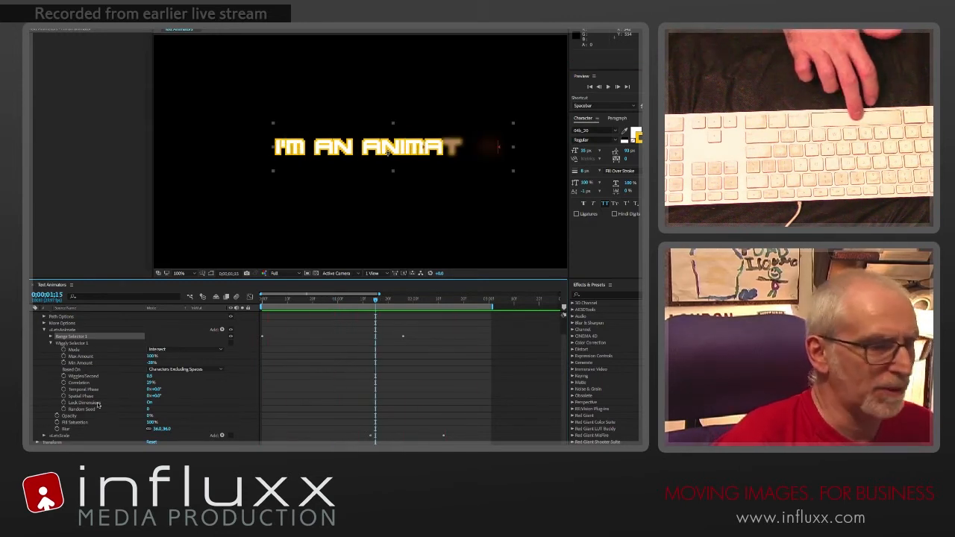
Adjust Ease High and set Ease Low to -44% in Range Selector 1's advanced settings, checking the text at 0;00;01;00.
click(50, 343)
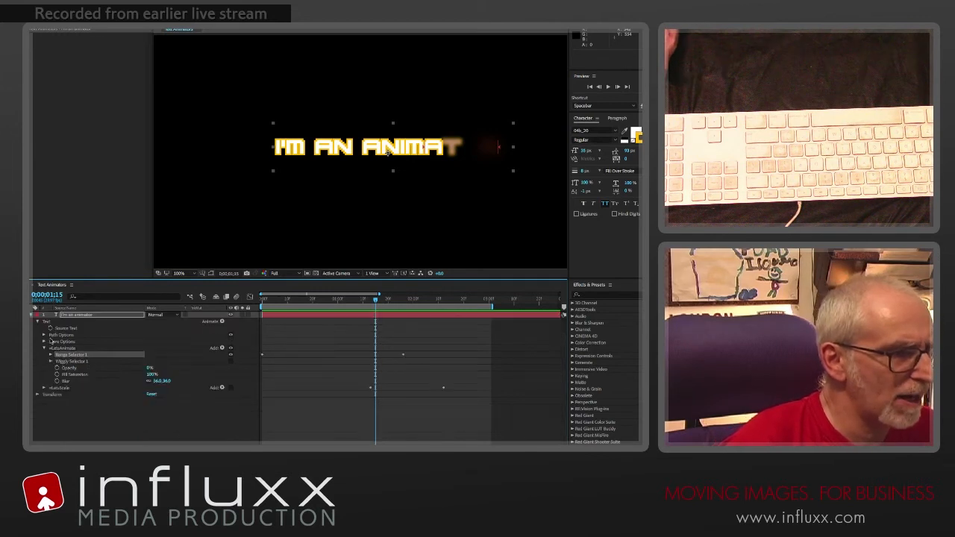
click(50, 356)
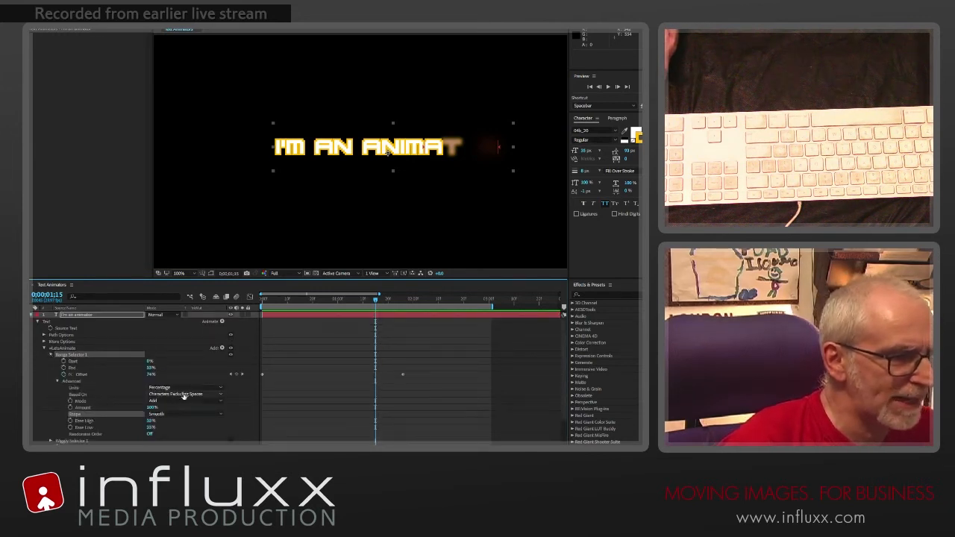
scroll(215, 411, down, 2)
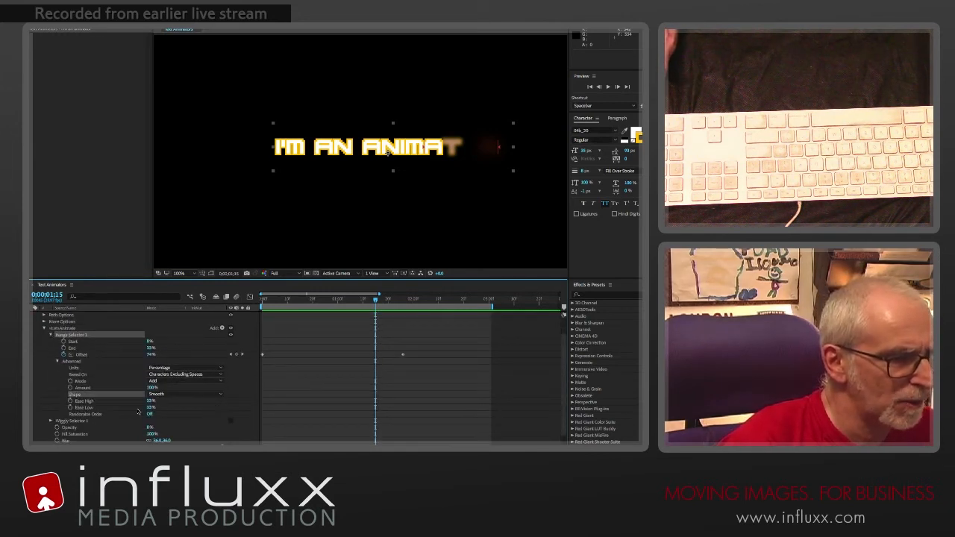
click(338, 299)
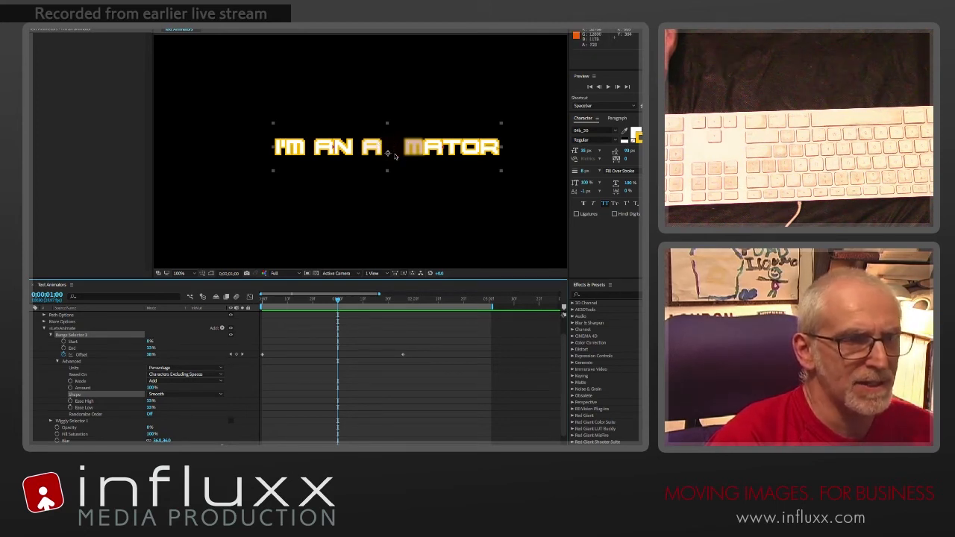
click(150, 401)
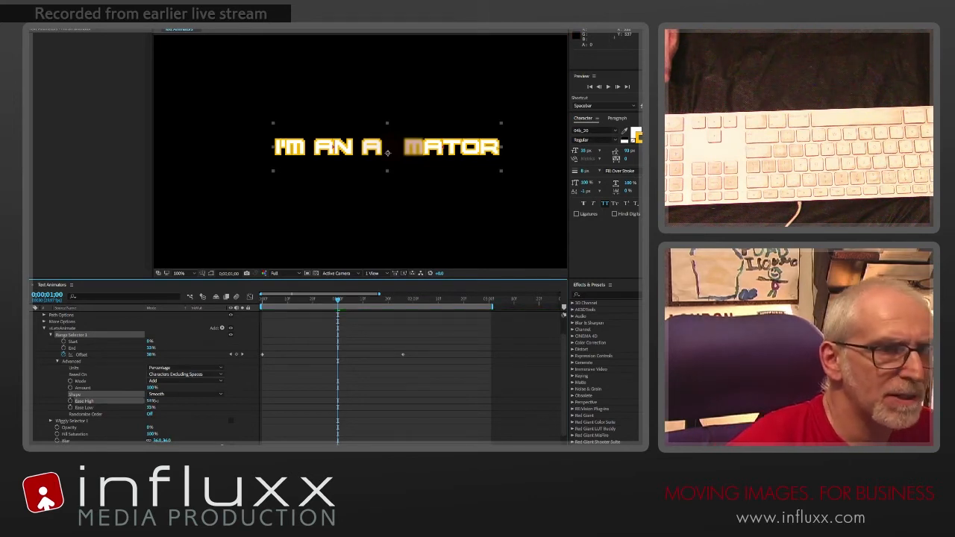
mouse_move(165, 401)
mouse_down()
mouse_move(128, 411)
mouse_move(150, 410)
mouse_move(142, 402)
mouse_move(152, 403)
mouse_move(133, 407)
mouse_move(163, 410)
mouse_move(152, 409)
mouse_up()
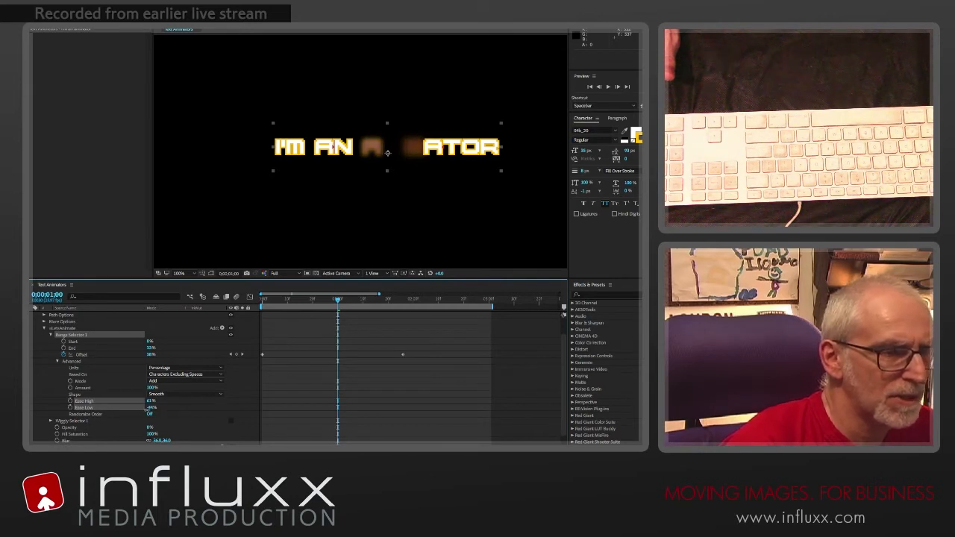
mouse_move(146, 410)
mouse_down()
mouse_move(179, 402)
mouse_move(148, 401)
mouse_up()
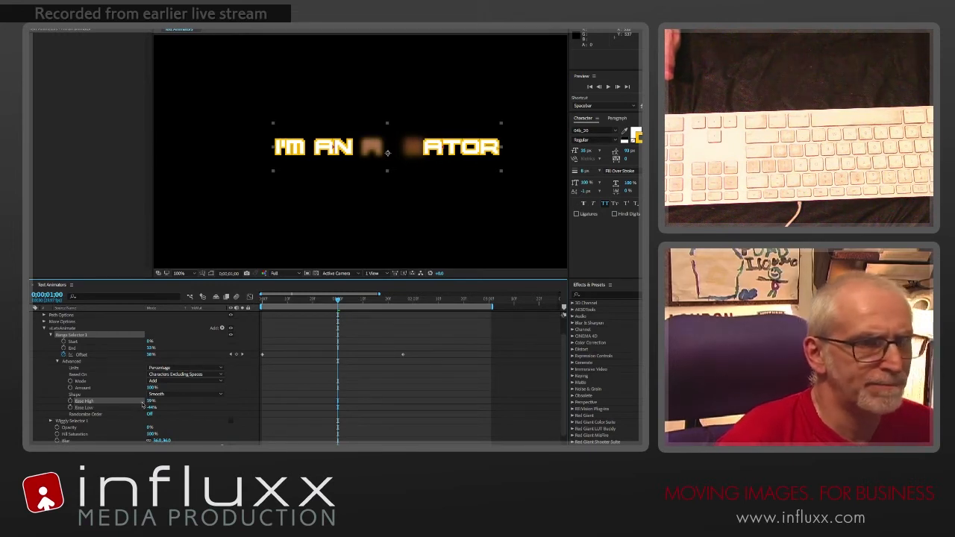
Try the Subtract mode on Range Selector 1 with its Amount at 100% and preview the text.
click(155, 381)
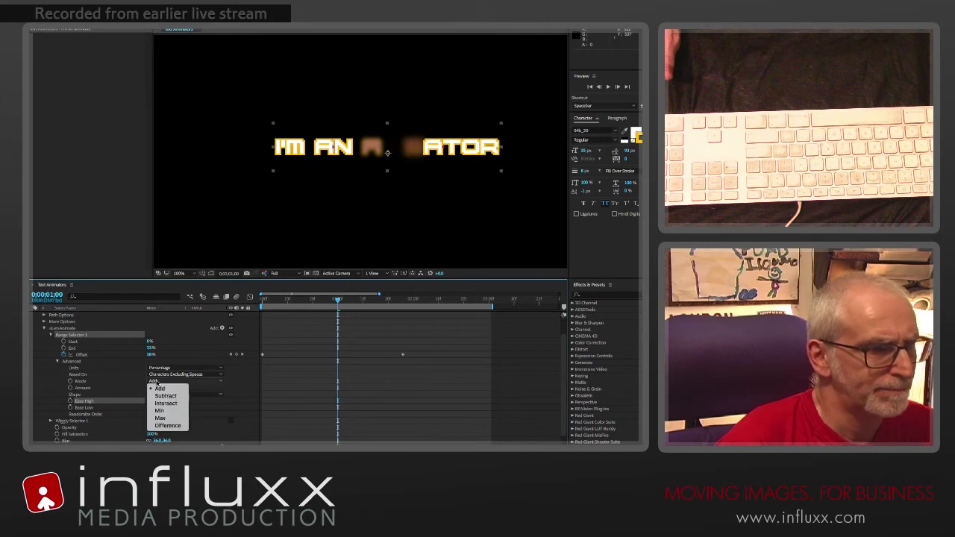
click(165, 396)
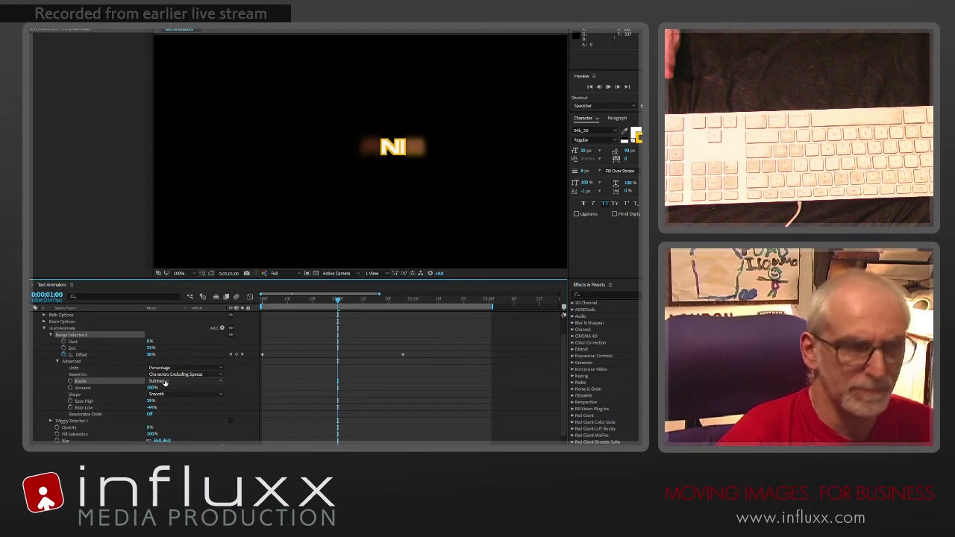
key(space)
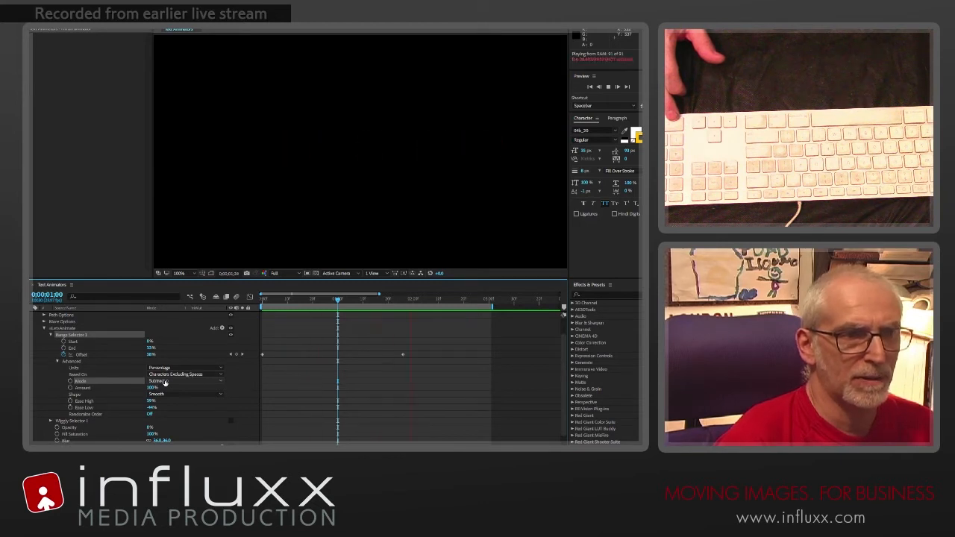
key(space)
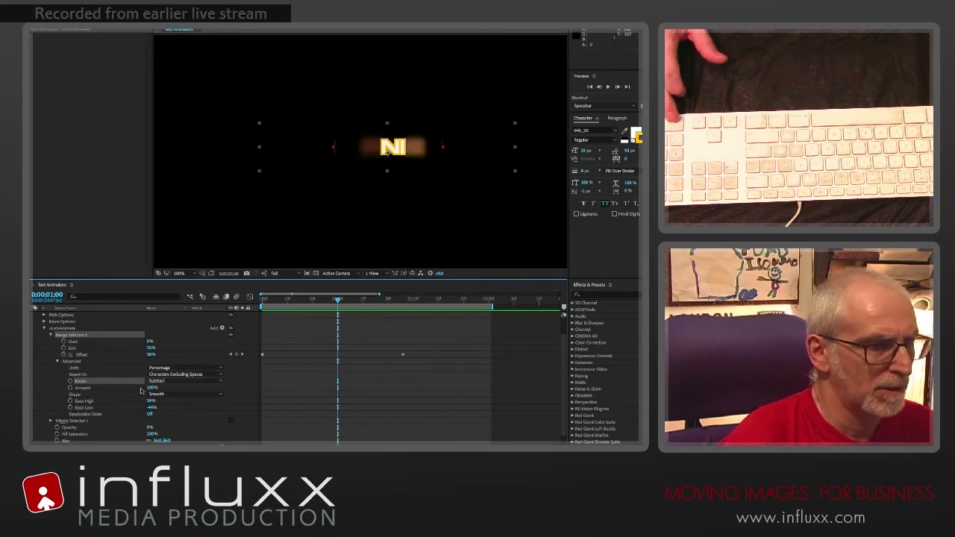
mouse_move(147, 388)
mouse_down()
mouse_move(133, 388)
mouse_move(155, 388)
mouse_up()
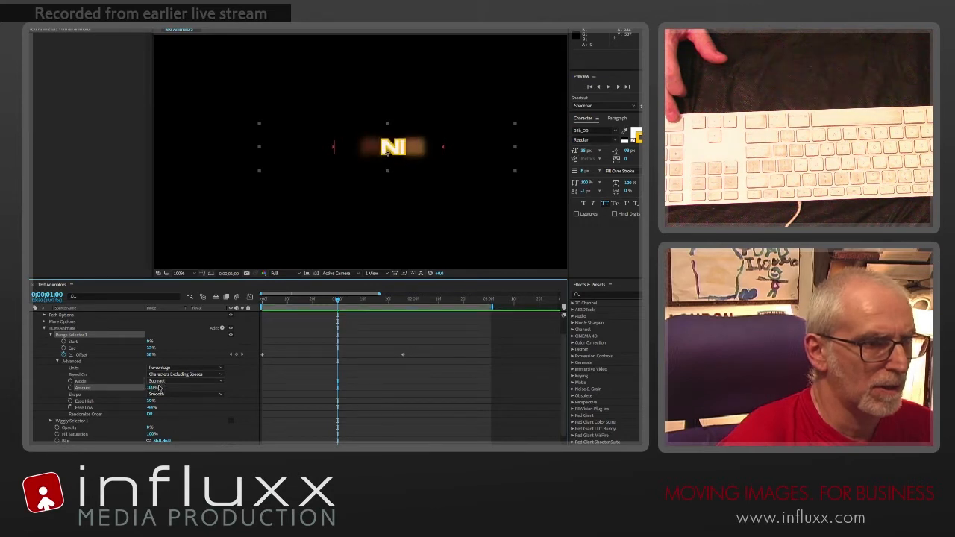
Try the Intersect mode on Range Selector 1, preview it, and return the mode to Add.
click(160, 381)
click(164, 404)
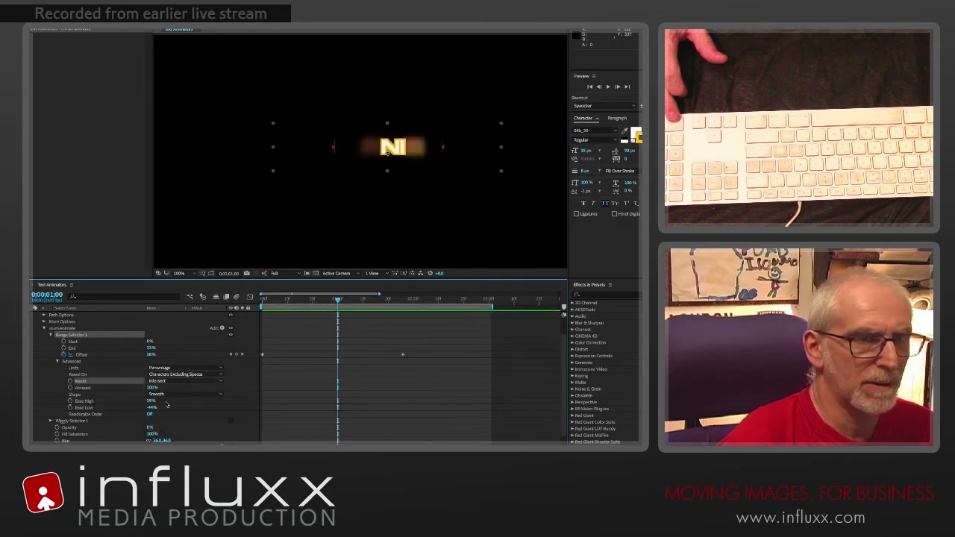
key(space)
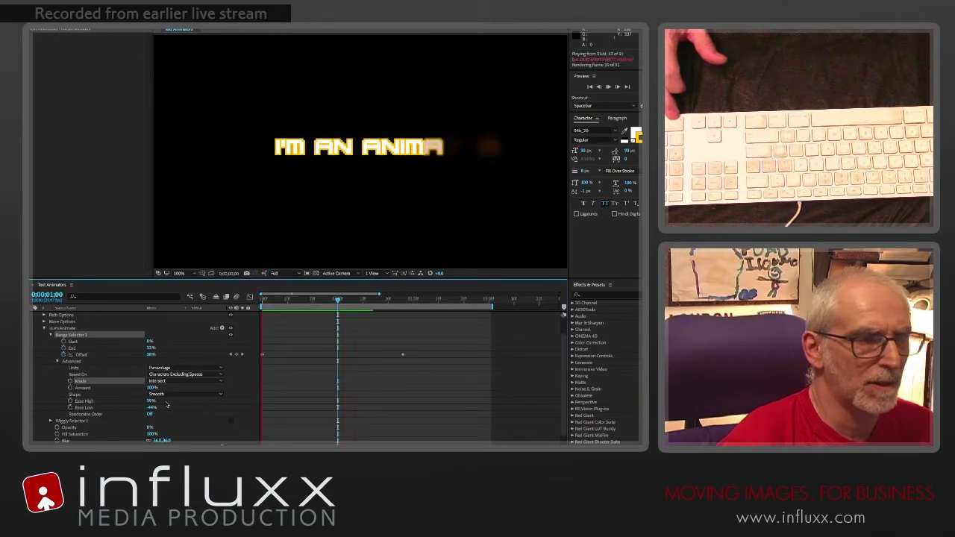
click(156, 382)
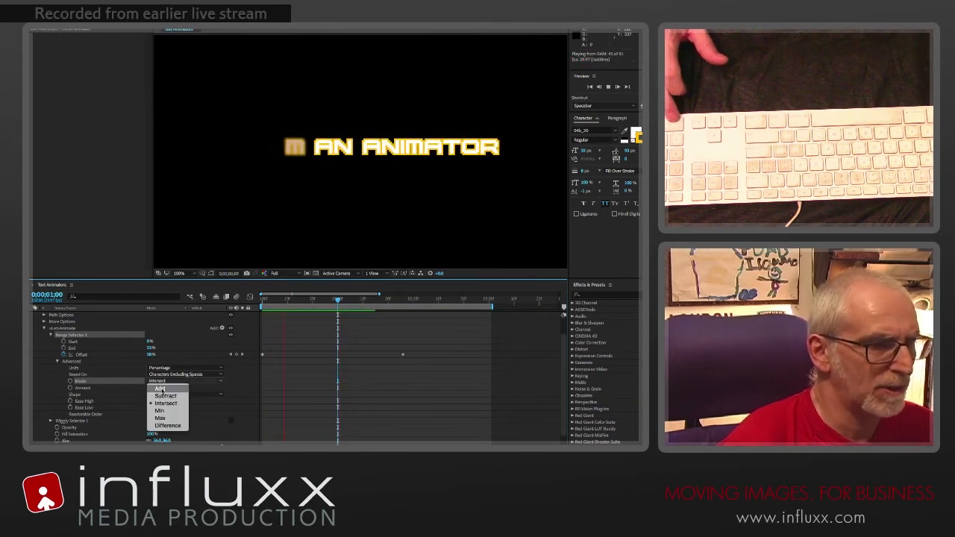
click(166, 386)
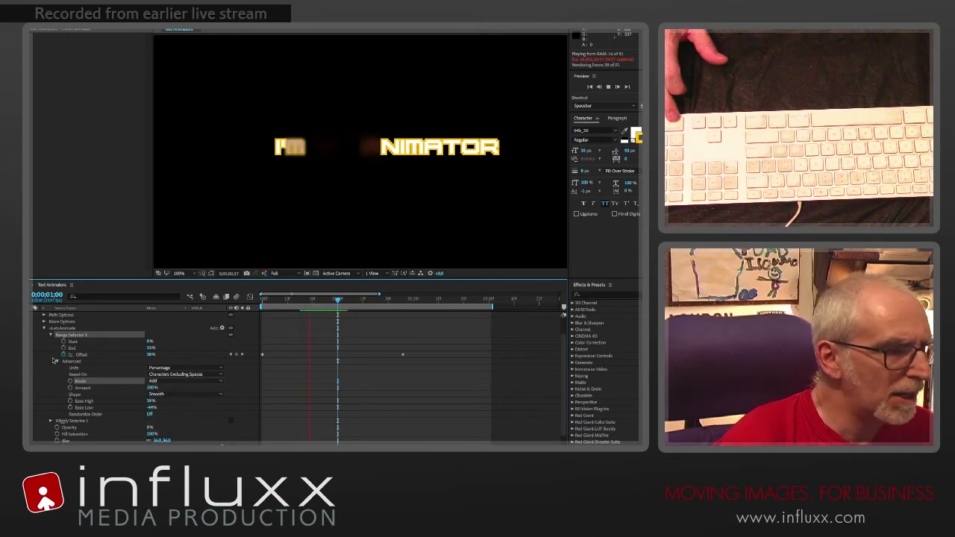
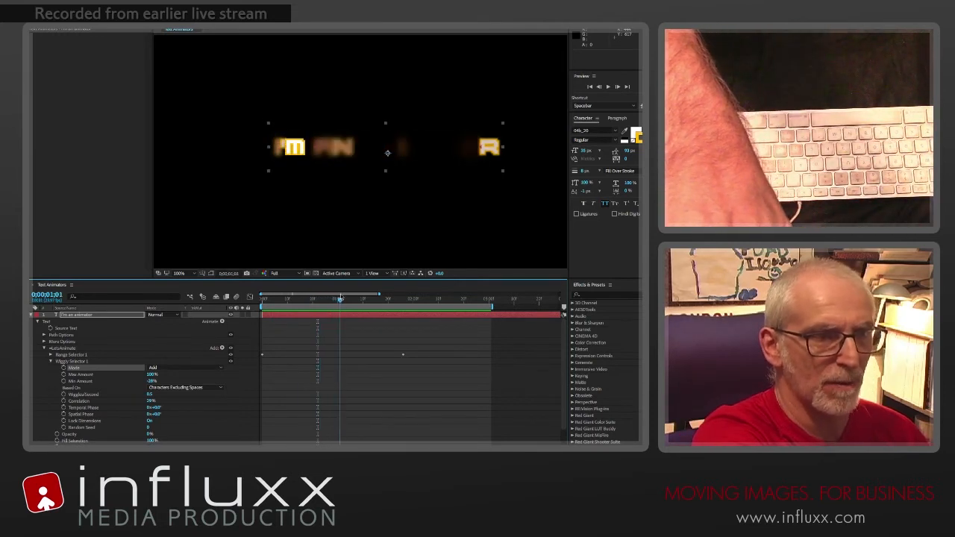
Try the Subtract mode on Wiggly Selector 1, previewing and scrubbing through the text.
mouse_move(357, 296)
mouse_down()
mouse_move(309, 289)
mouse_move(348, 288)
mouse_up()
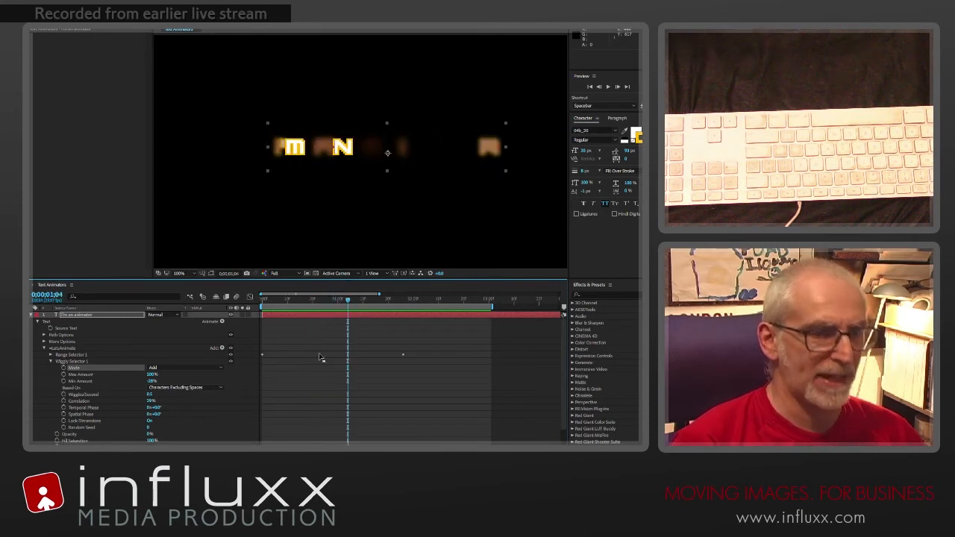
click(177, 368)
click(176, 383)
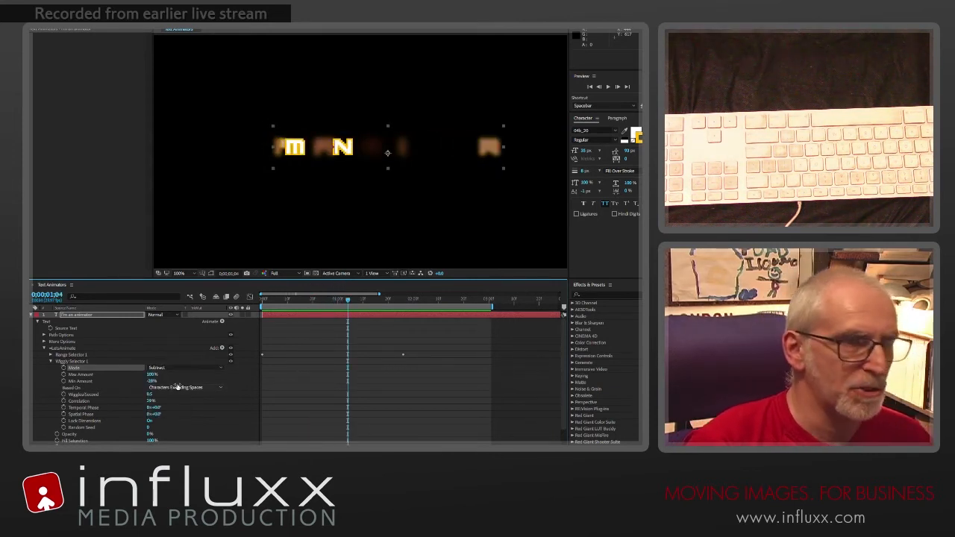
drag(271, 302, 292, 296)
key(space)
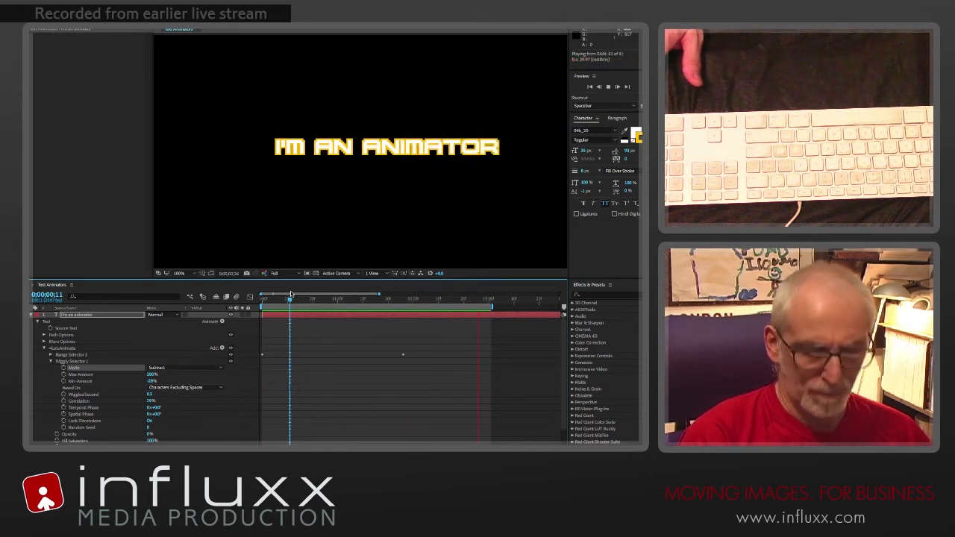
key(space)
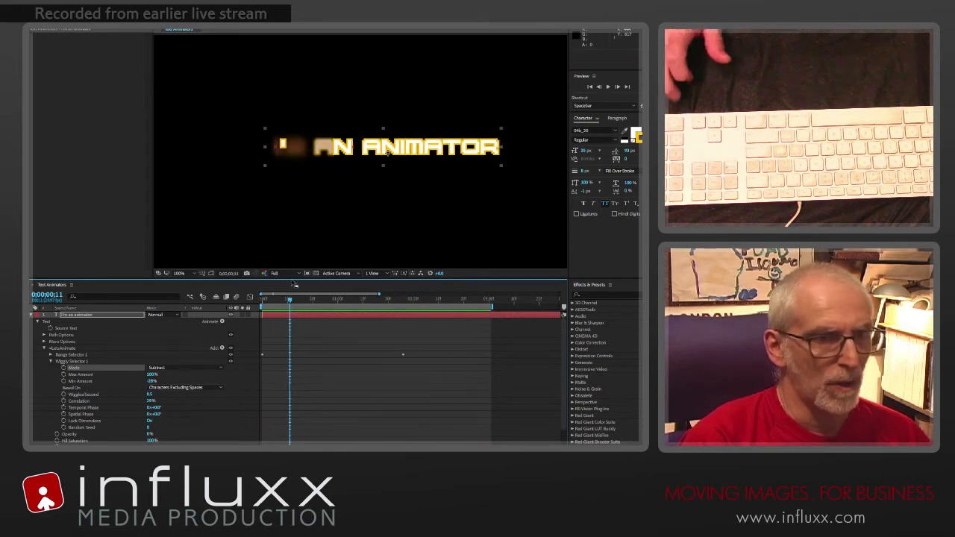
drag(312, 301, 320, 304)
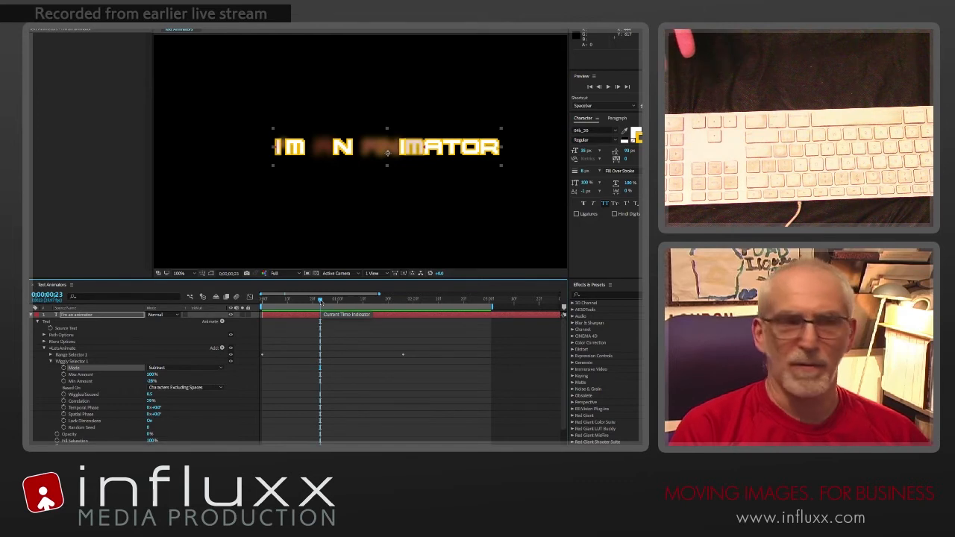
key(space)
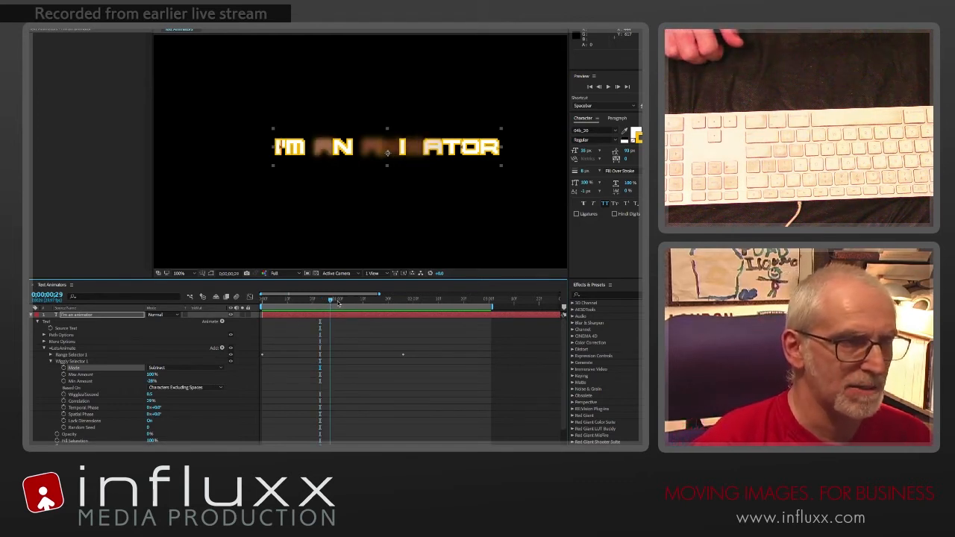
Return Wiggly Selector 1's mode to Add and scrub through the text to 0;00;01;19.
click(161, 368)
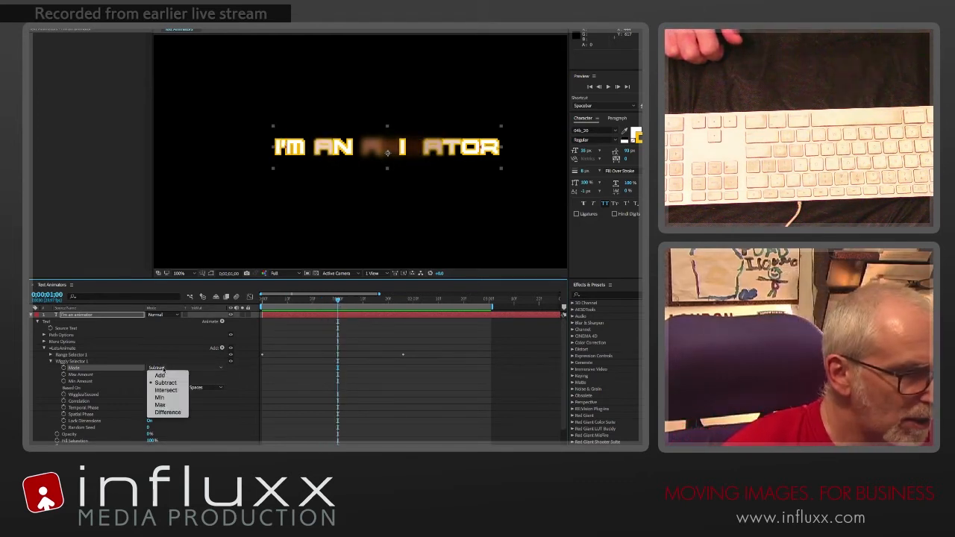
click(161, 375)
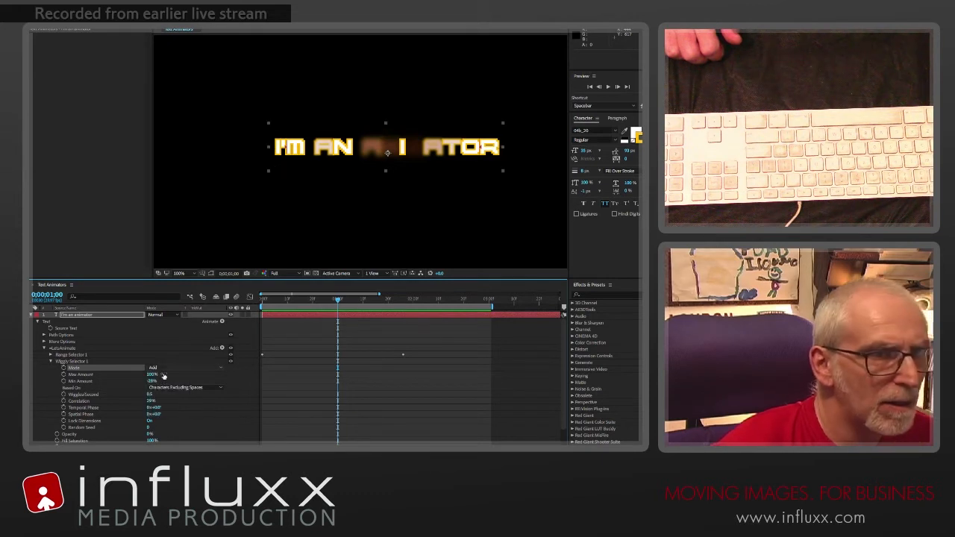
drag(339, 302, 388, 310)
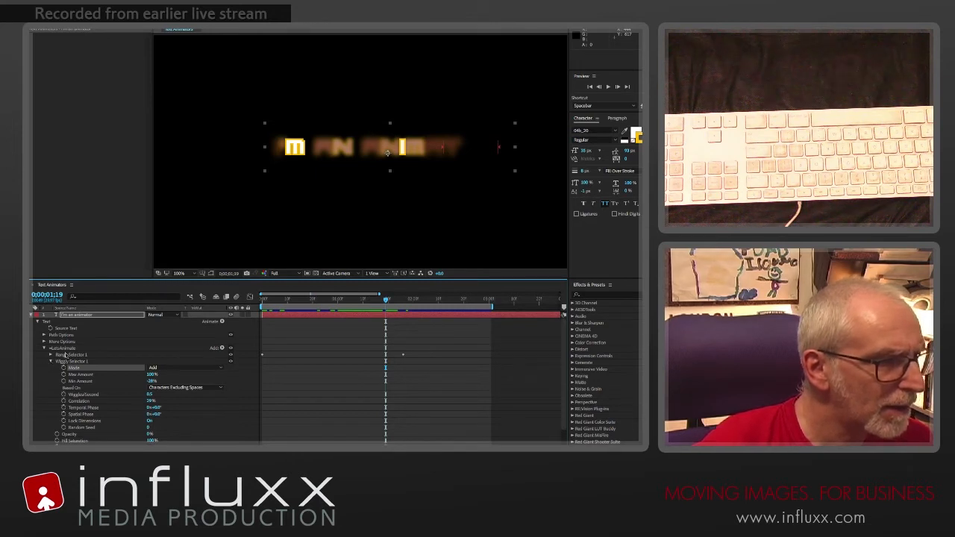
Set Range Selector 1's advanced Mode to Subtract and scrub through the text to check the effect.
click(50, 361)
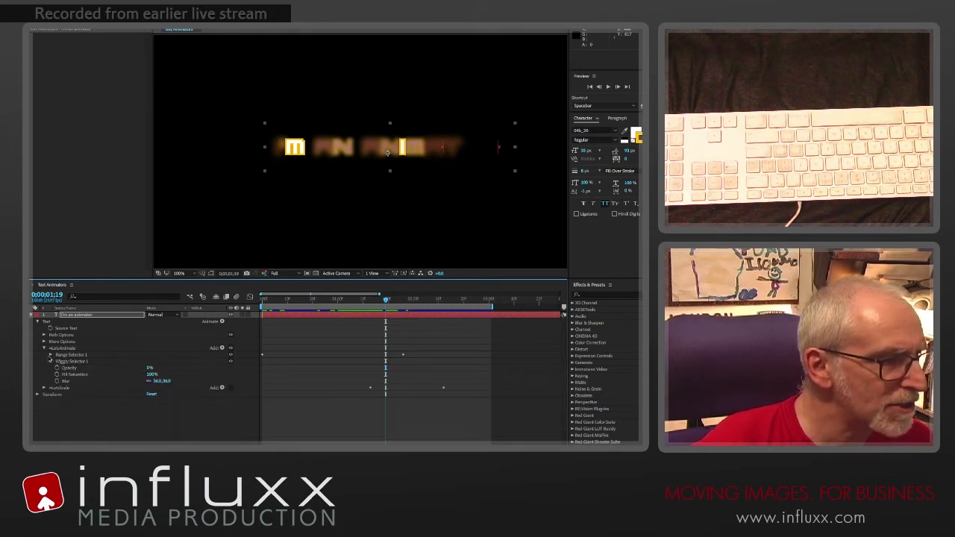
click(50, 354)
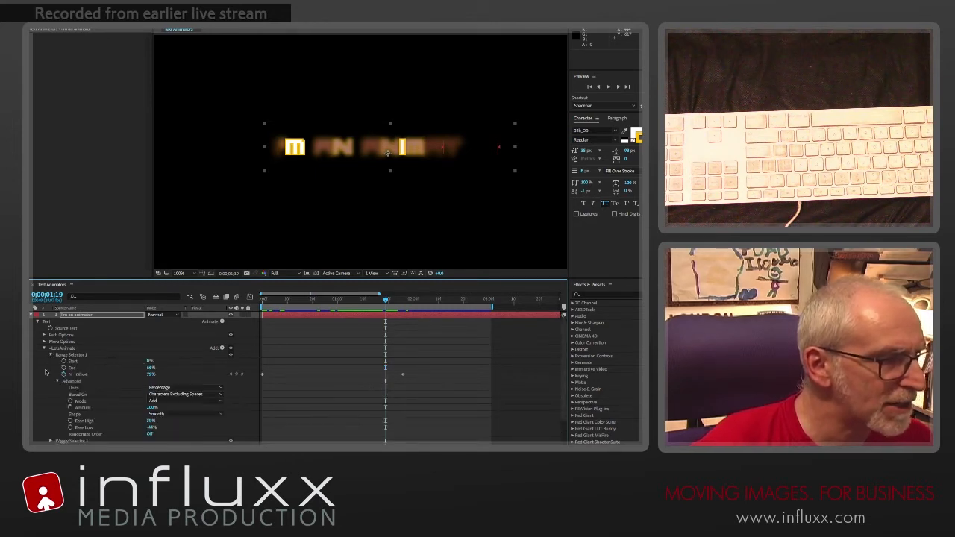
click(168, 401)
click(166, 417)
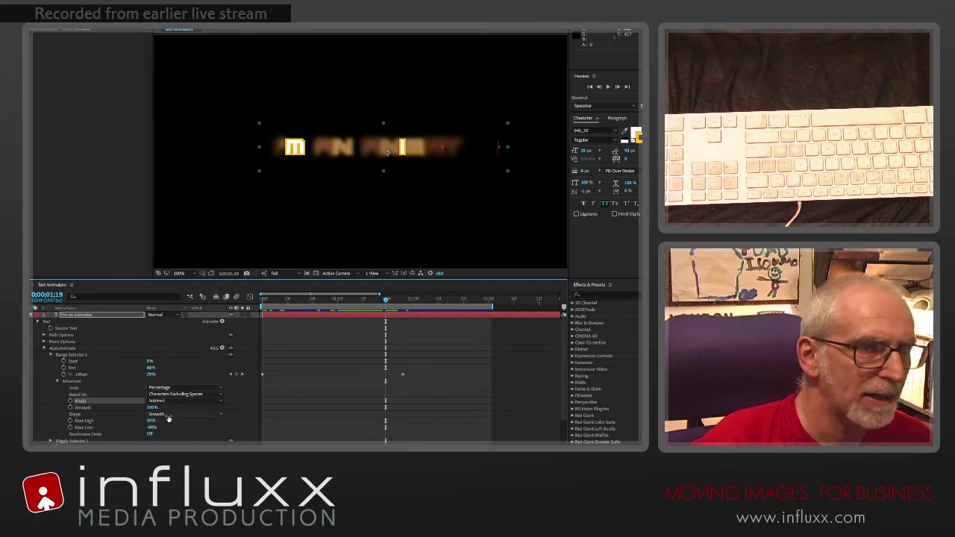
mouse_move(285, 299)
mouse_down()
mouse_move(400, 301)
mouse_move(276, 301)
mouse_move(371, 302)
mouse_move(286, 298)
mouse_up()
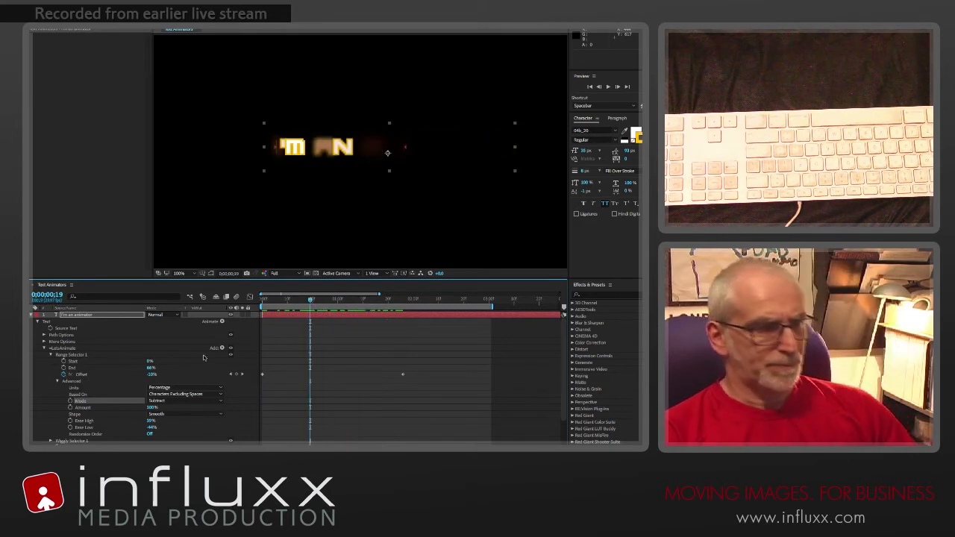
Collapse Range Selector 1's settings and preview the text animation from 0;00;00;01.
click(50, 355)
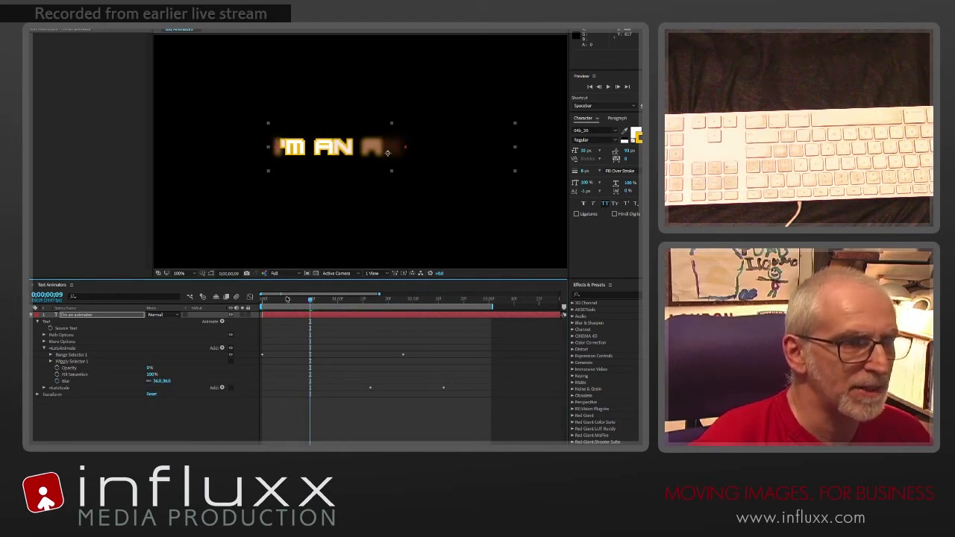
key(space)
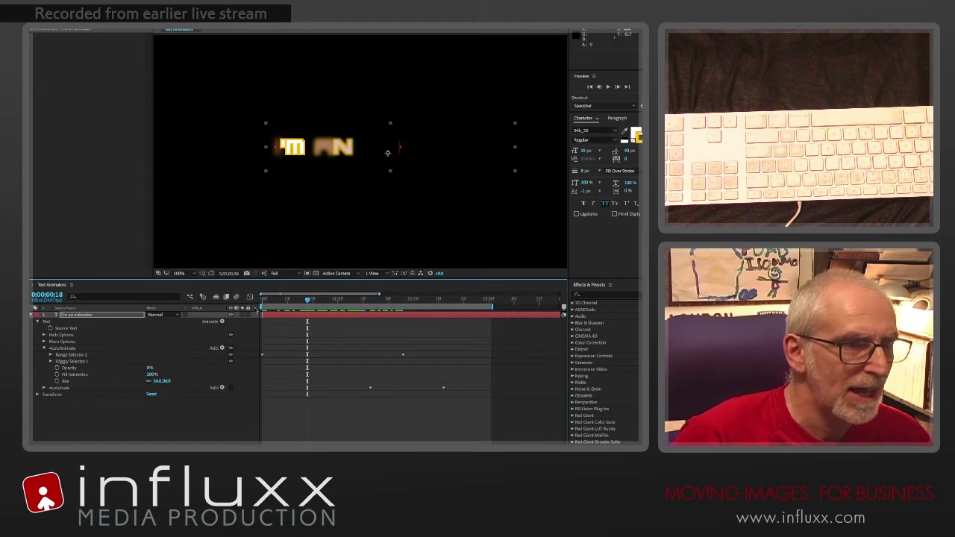
mouse_move(266, 303)
mouse_down()
mouse_move(373, 308)
mouse_move(265, 299)
mouse_up()
key(space)
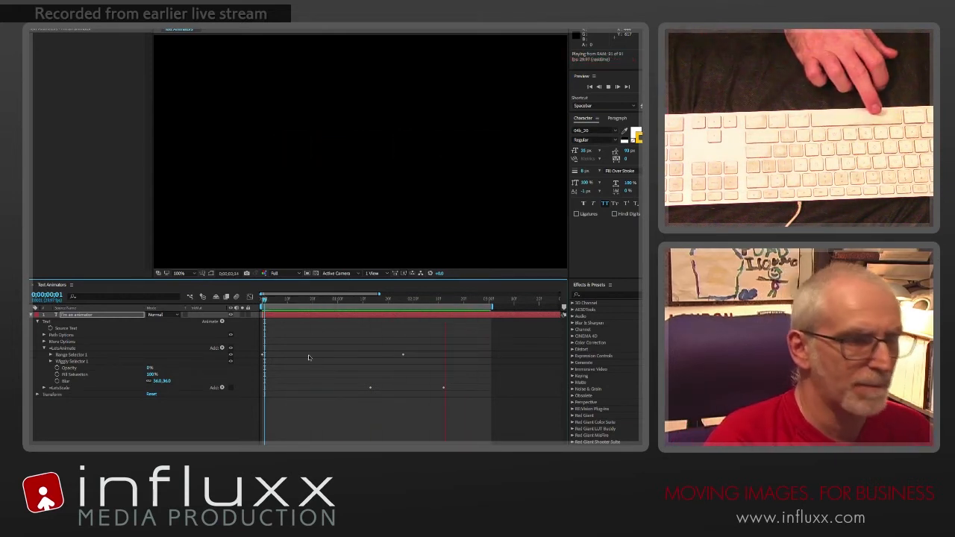
Stop the preview, scrub through the text to 0;00;00;25 and deselect the layer.
key(space)
click(310, 301)
drag(310, 304, 325, 303)
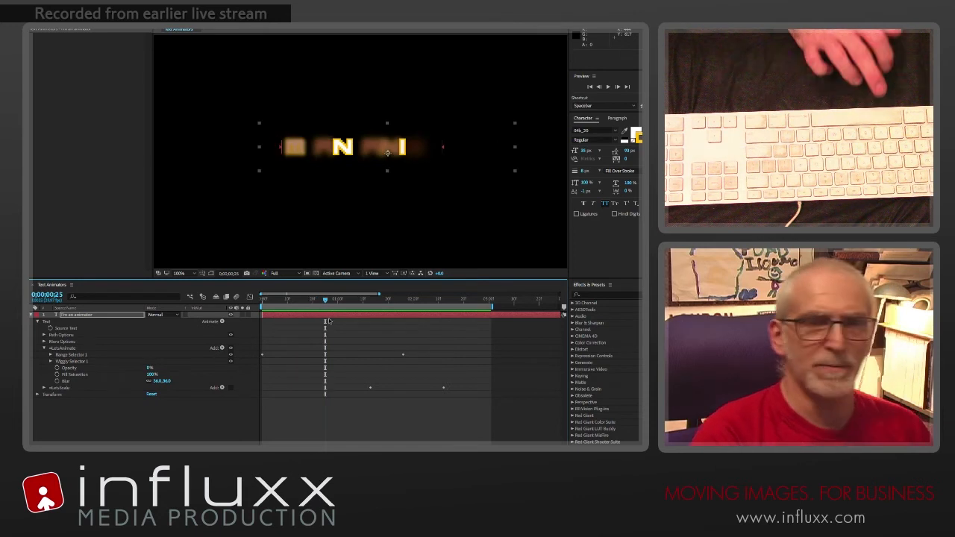
click(88, 424)
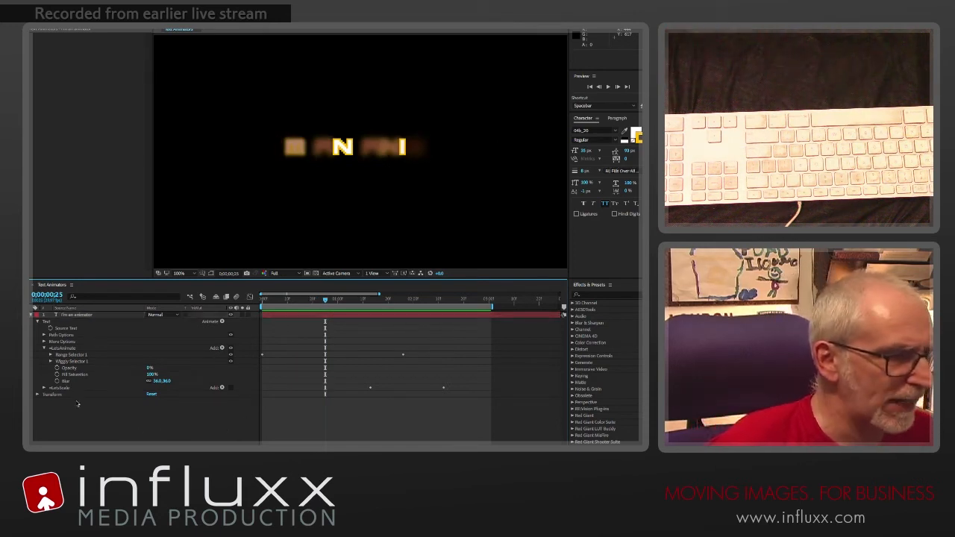
Add an Expression selector to the text animator that holds Opacity, Fill Saturation and Blur.
click(64, 349)
click(222, 349)
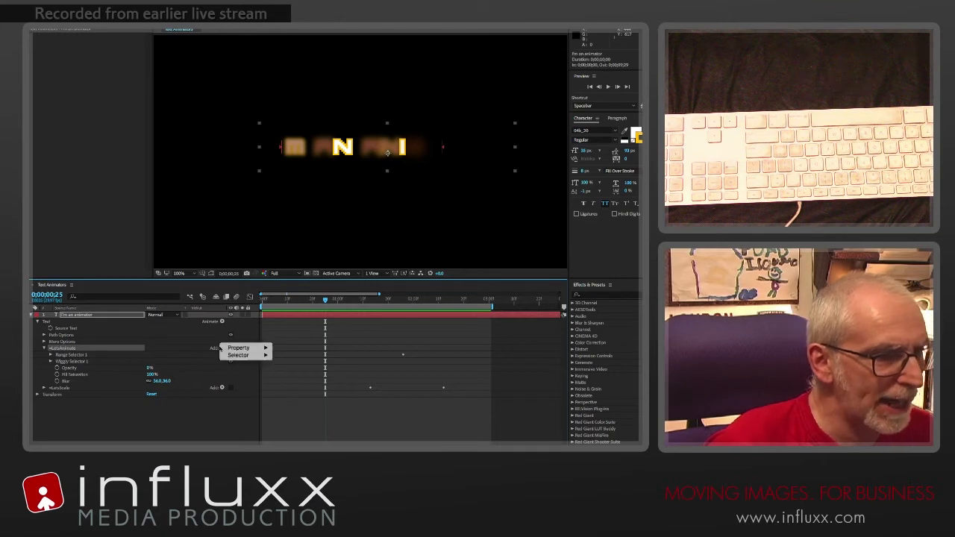
mouse_move(239, 349)
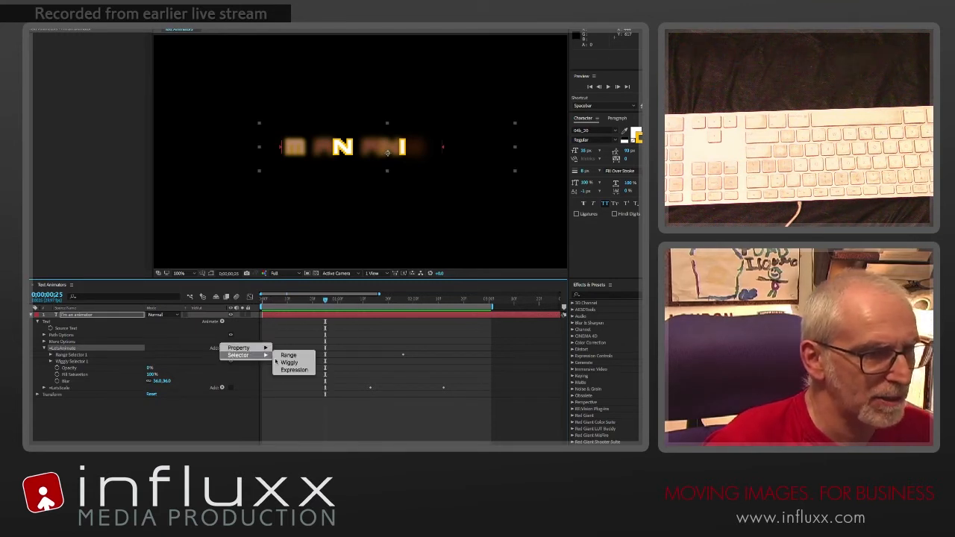
click(293, 373)
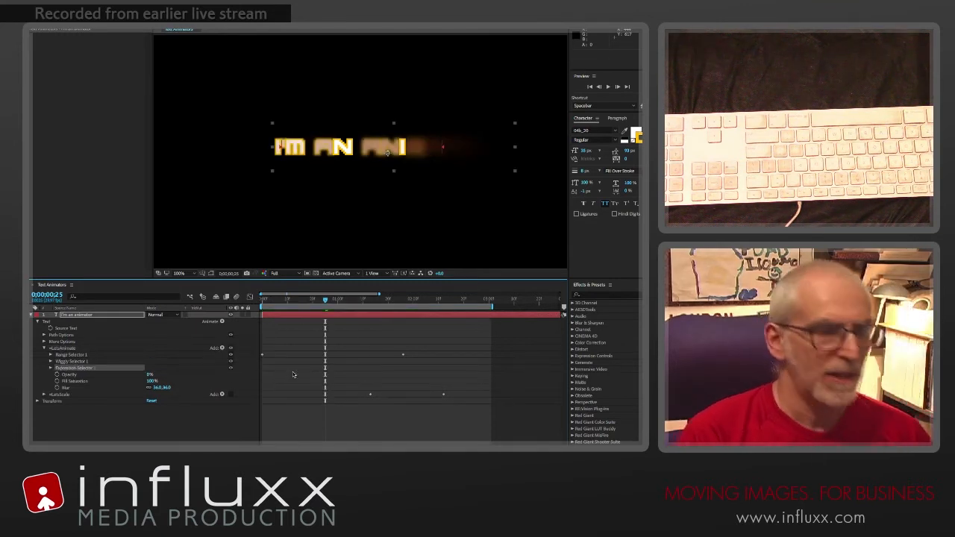
Expand Expression Selector 1 and reveal the expression on its Amount property.
click(64, 355)
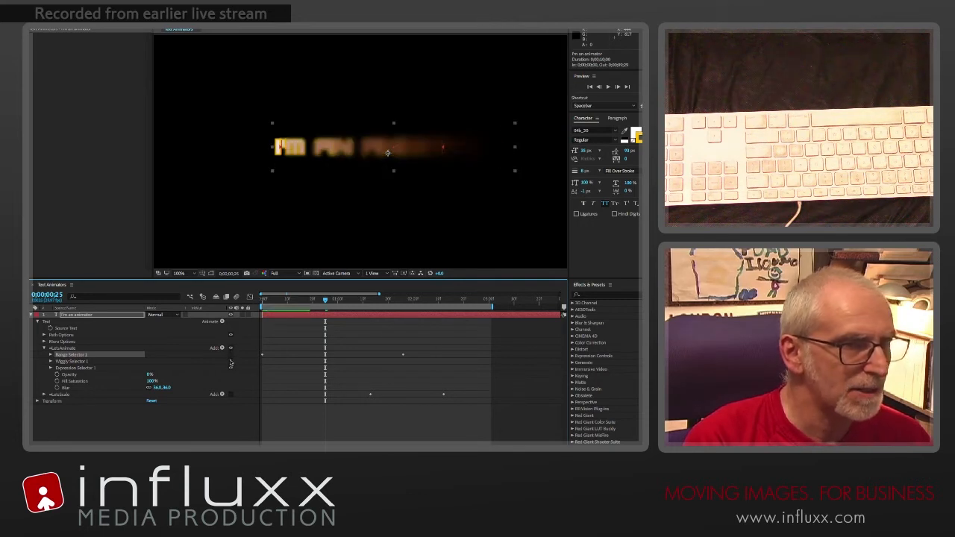
click(70, 369)
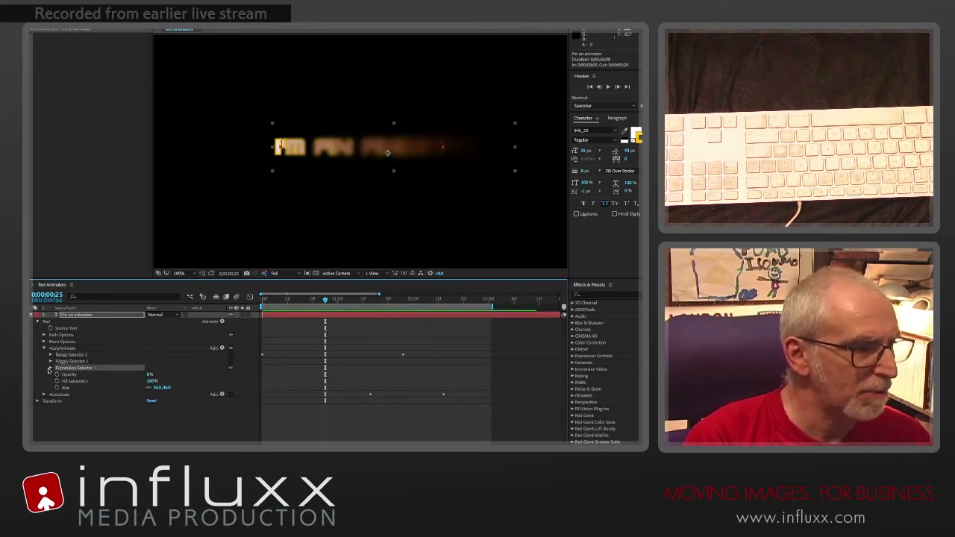
click(50, 368)
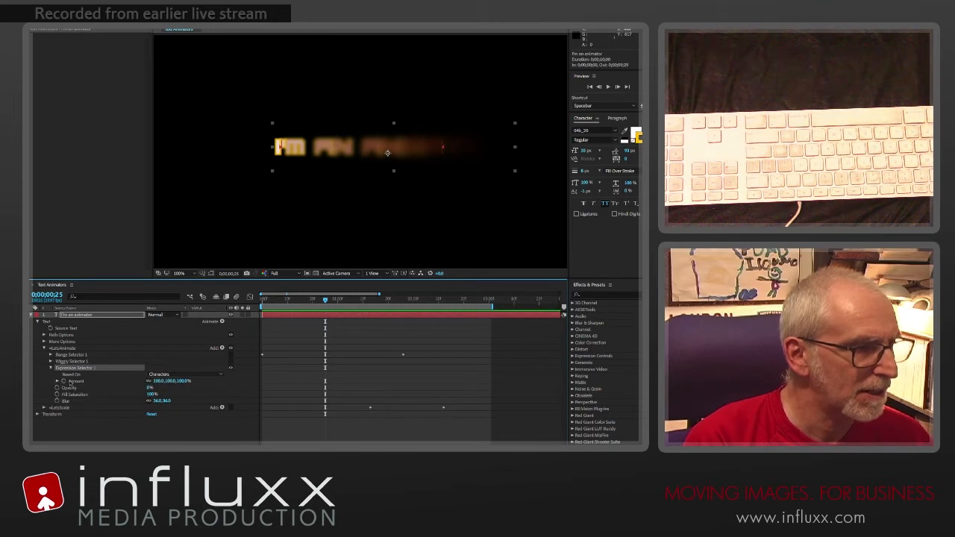
click(75, 383)
click(57, 382)
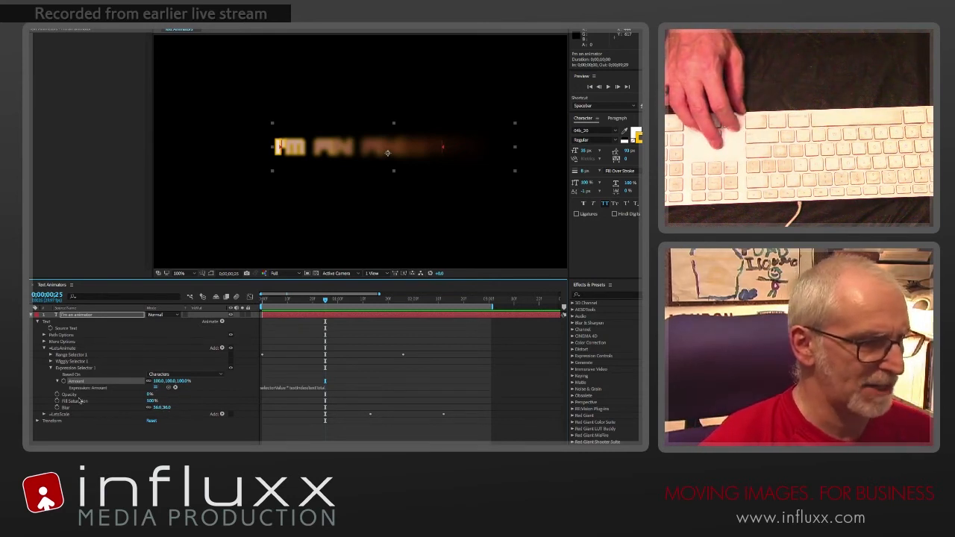
Browse the expression language categories for the Amount property, including the Layer group, without inserting anything.
click(173, 388)
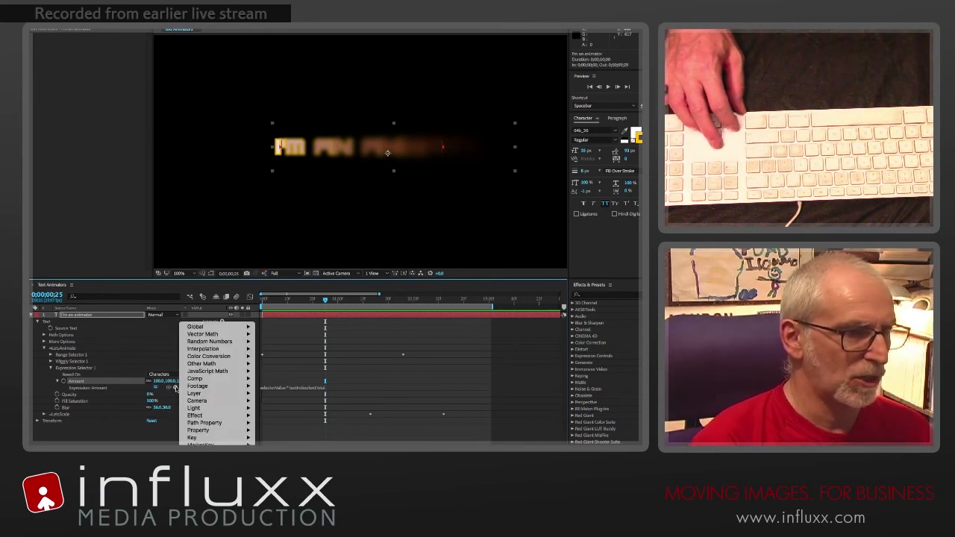
mouse_move(212, 365)
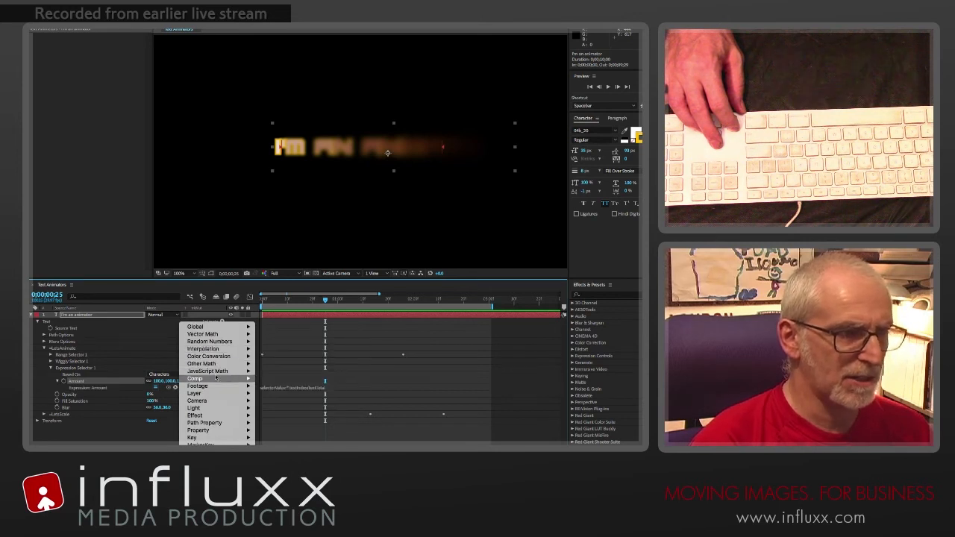
mouse_move(218, 395)
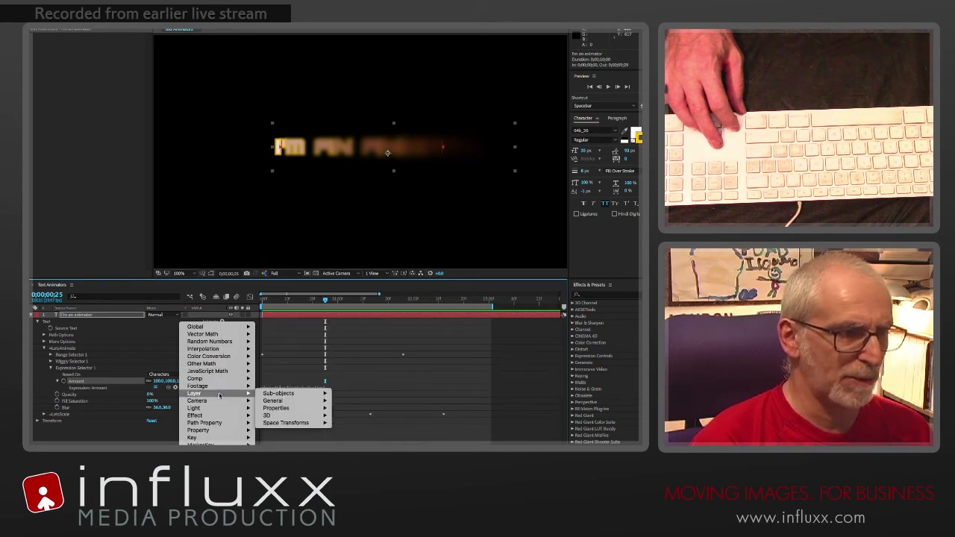
click(291, 366)
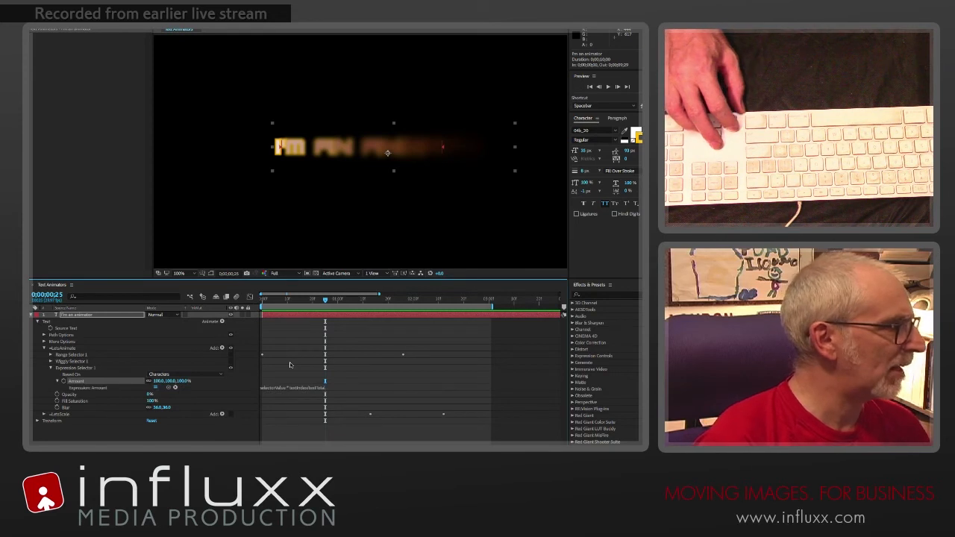
Enlarge the Amount expression's editing area to several lines and keep its default expression.
click(276, 389)
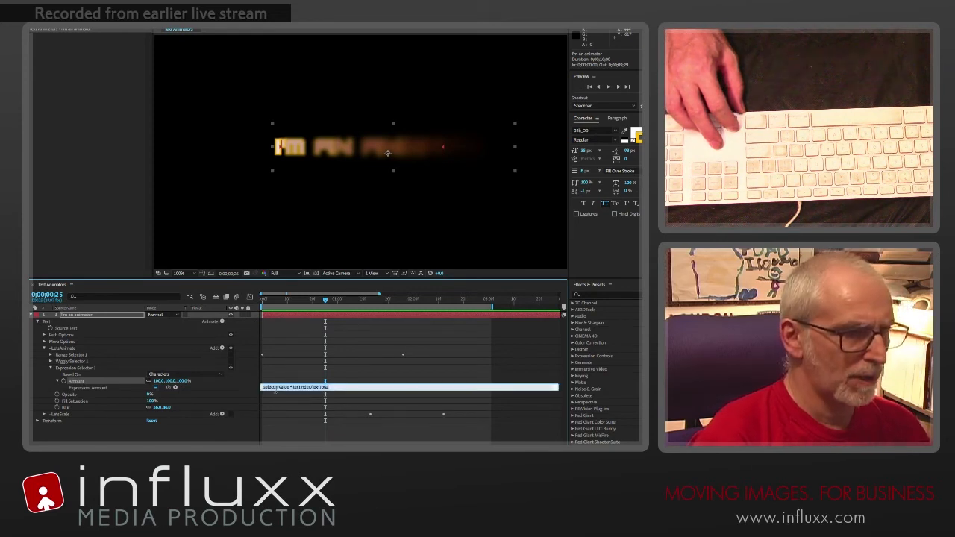
drag(276, 391, 280, 416)
click(282, 404)
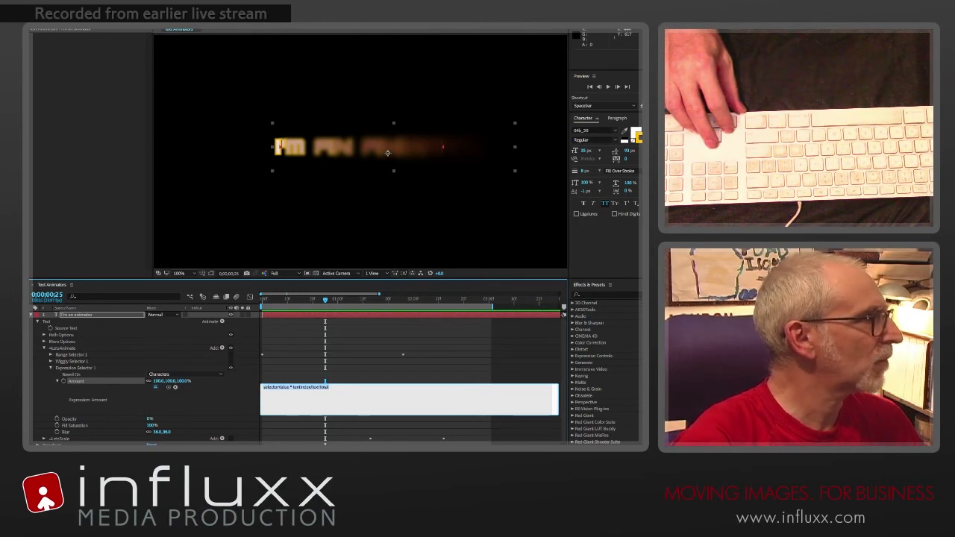
key(KP_Enter)
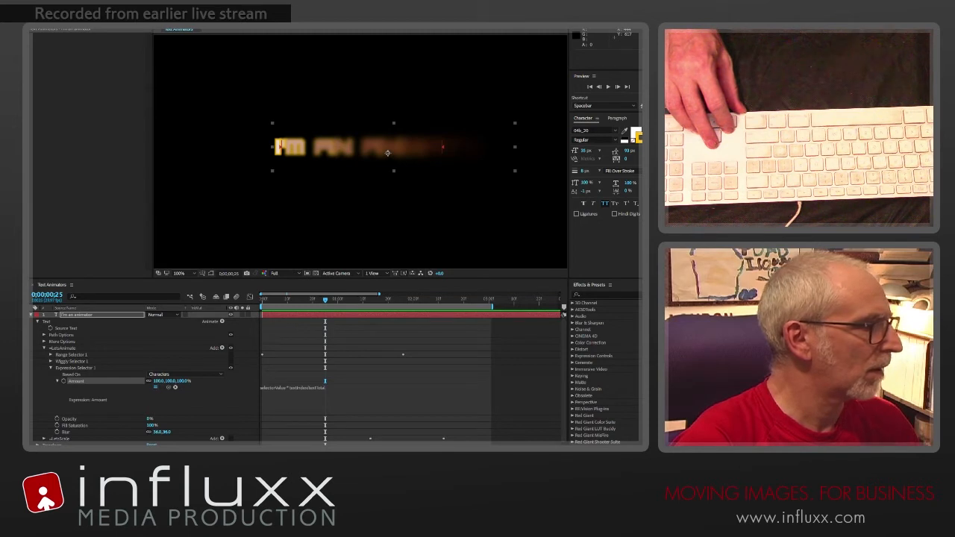
click(300, 388)
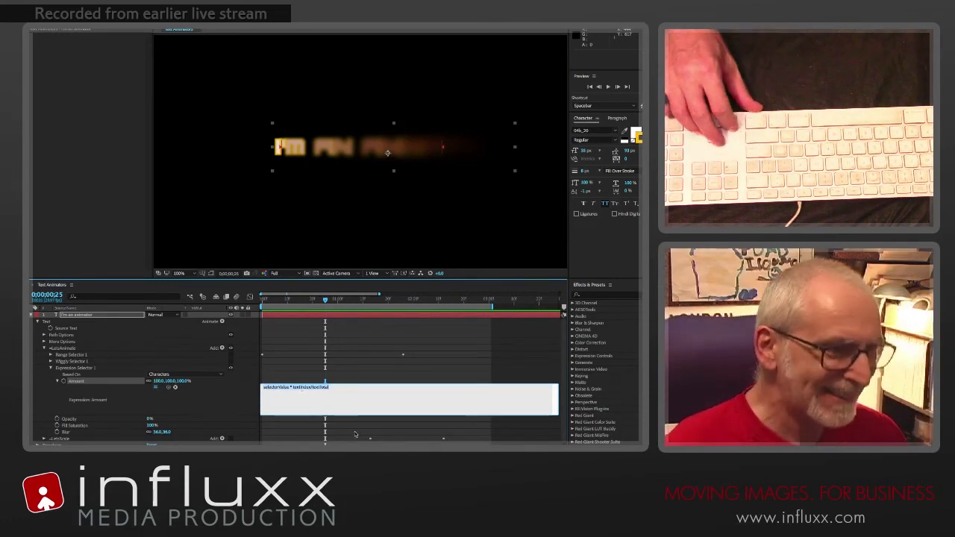
click(318, 360)
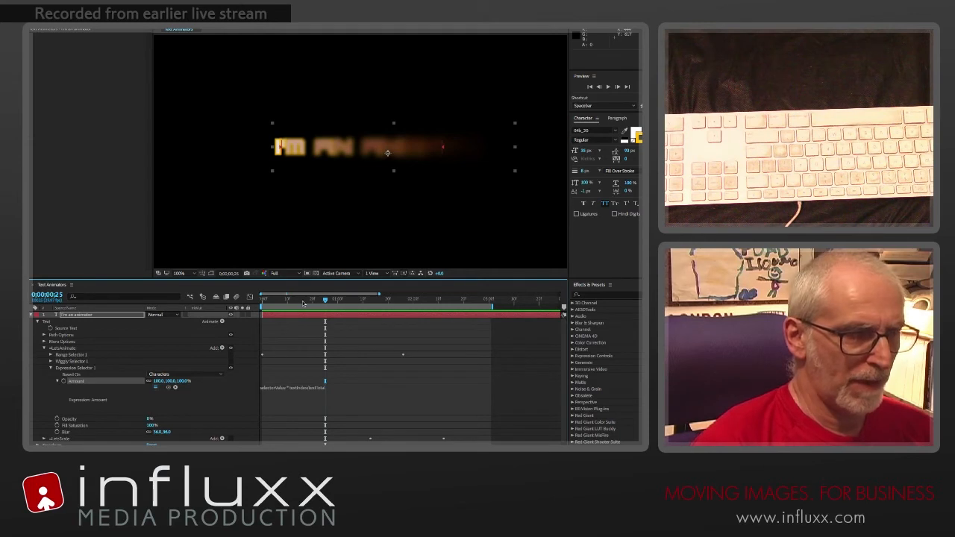
Shift the text layer to start at 0;00;00;23 and extend the end of the work area to 0;00;03;18.
drag(303, 317, 359, 314)
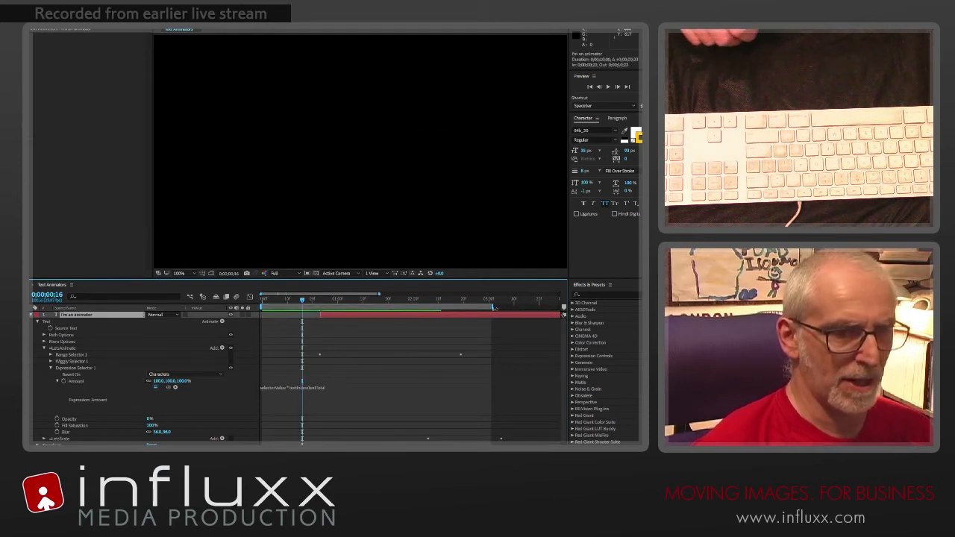
mouse_move(491, 307)
mouse_down()
mouse_move(523, 307)
mouse_move(492, 308)
mouse_up()
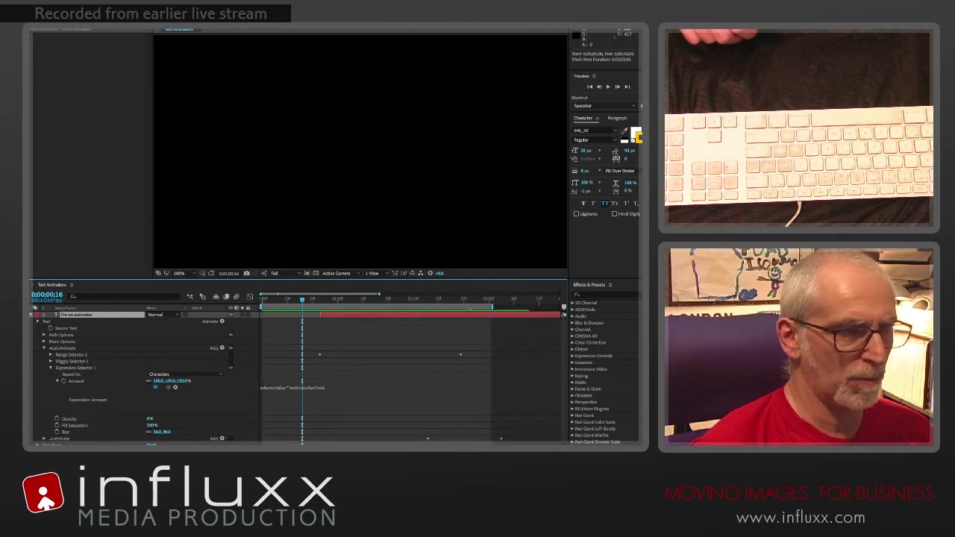
click(534, 301)
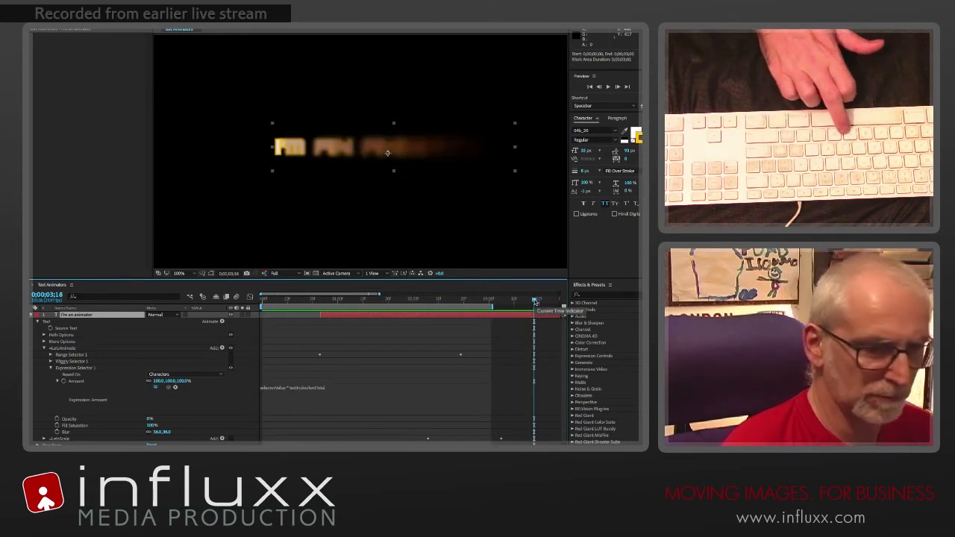
key(n)
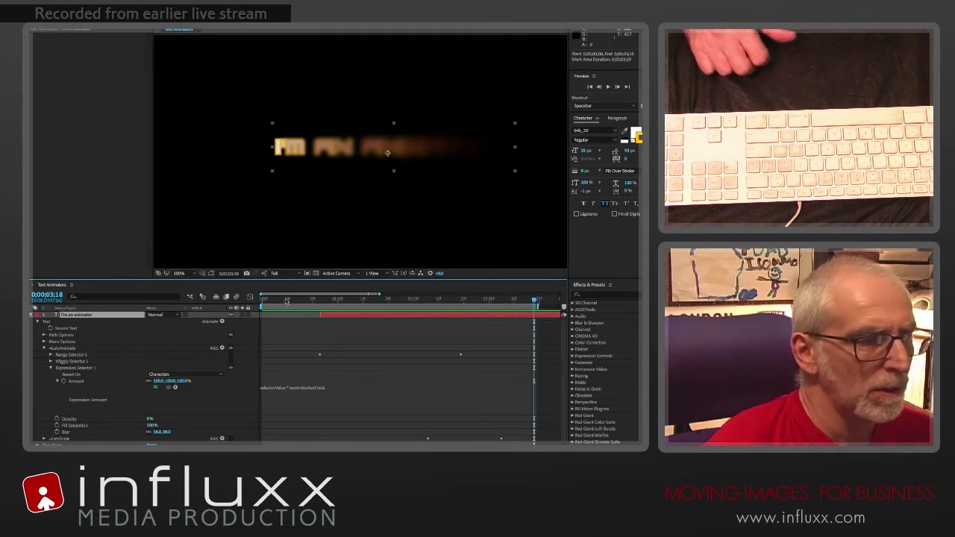
Scrub through the shifted text animation to check the expression selector's effect, ending at 0;00;00;16.
drag(281, 302, 368, 316)
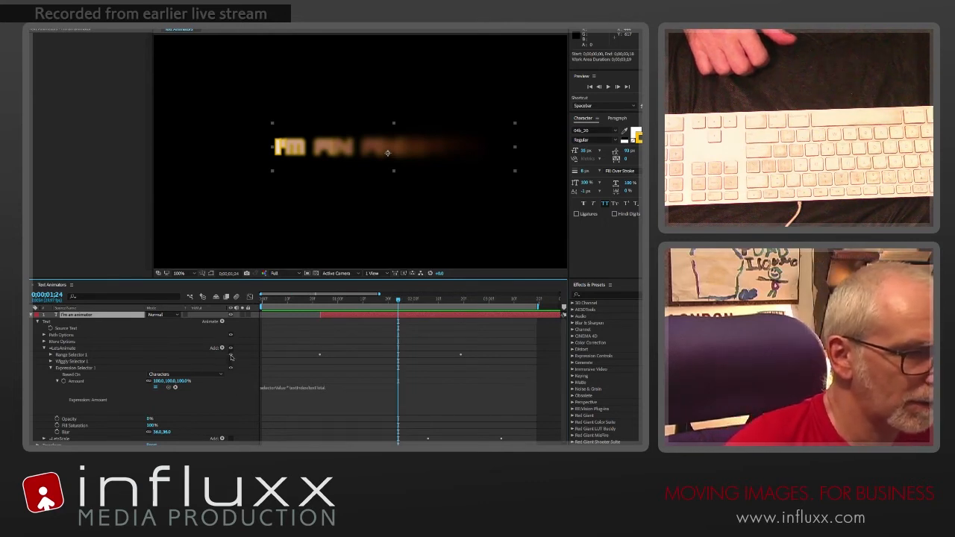
click(323, 301)
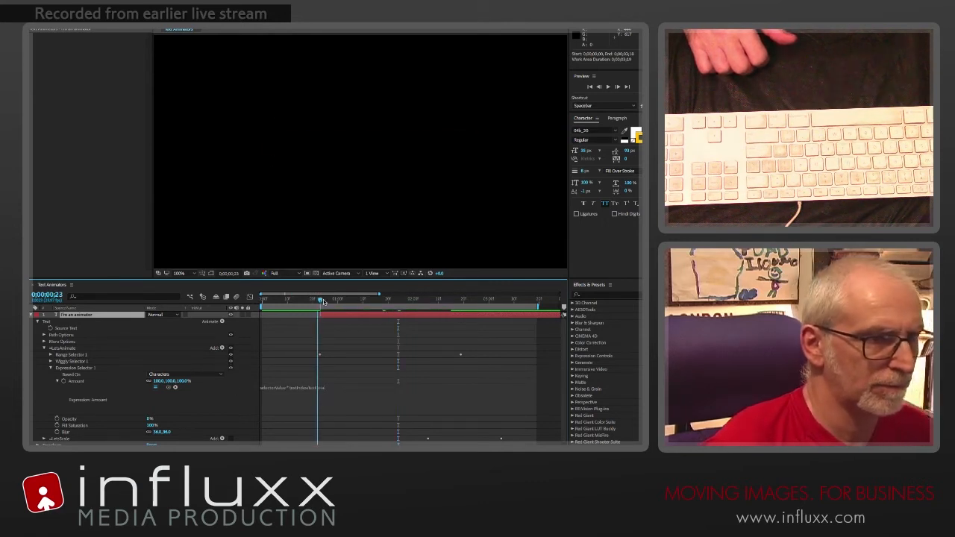
drag(323, 301, 396, 308)
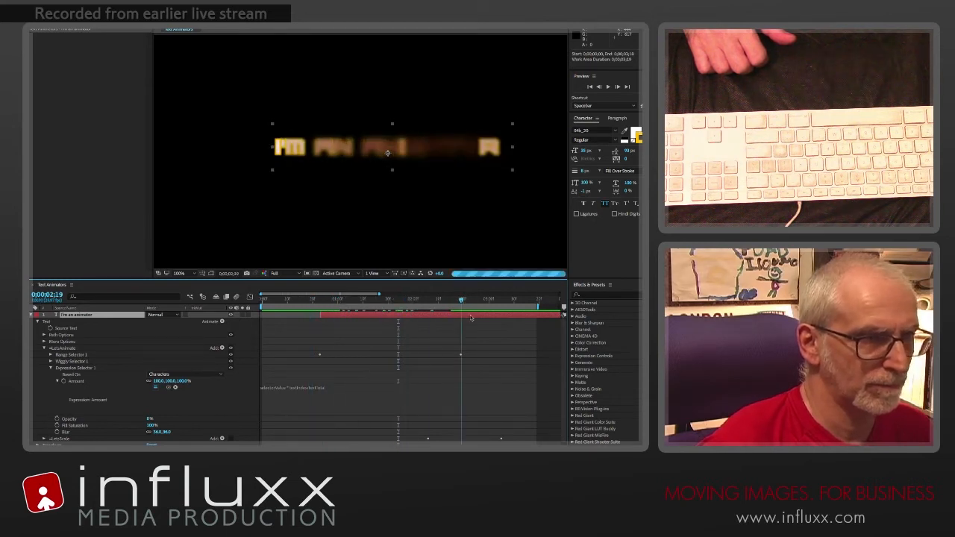
click(302, 302)
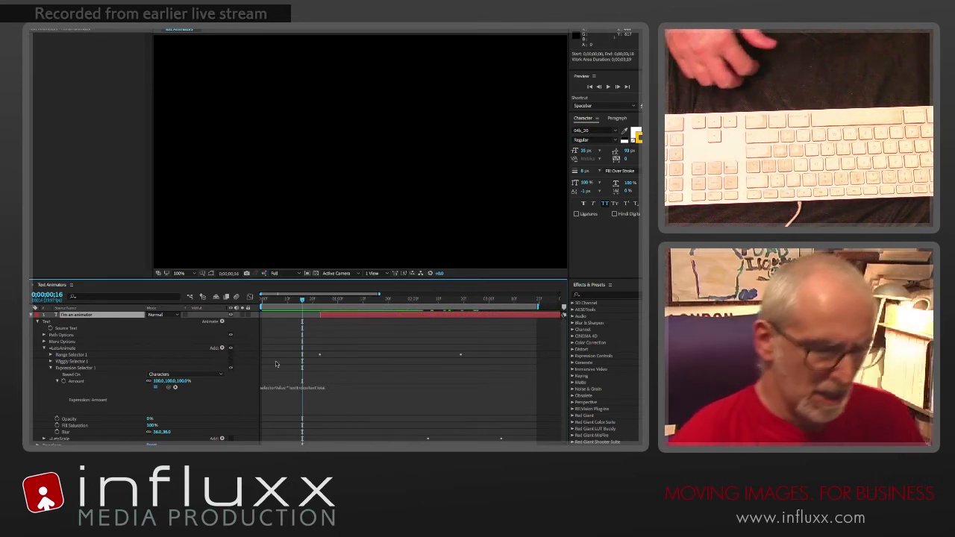
Replace Expression Selector 1's Amount expression with "t = time-inPoint;".
click(277, 388)
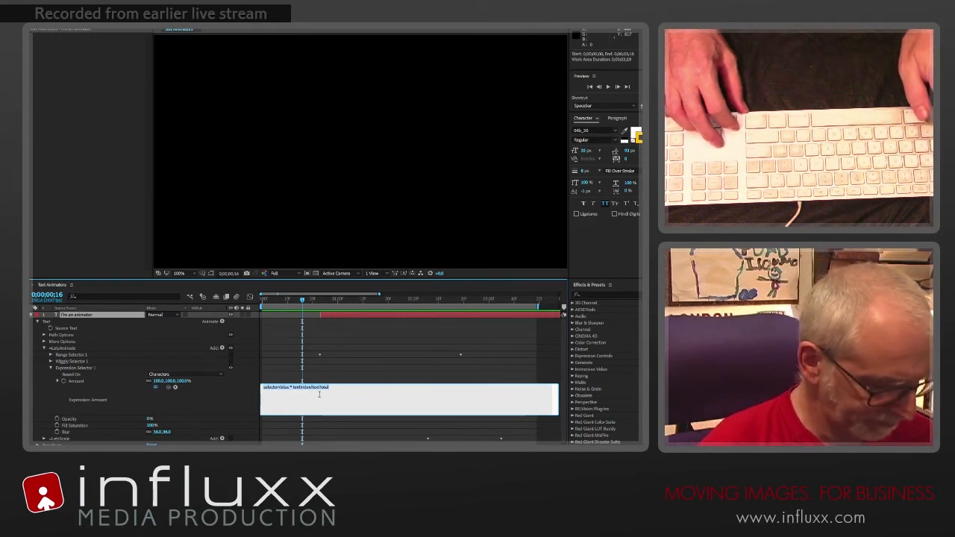
key(BackSpace)
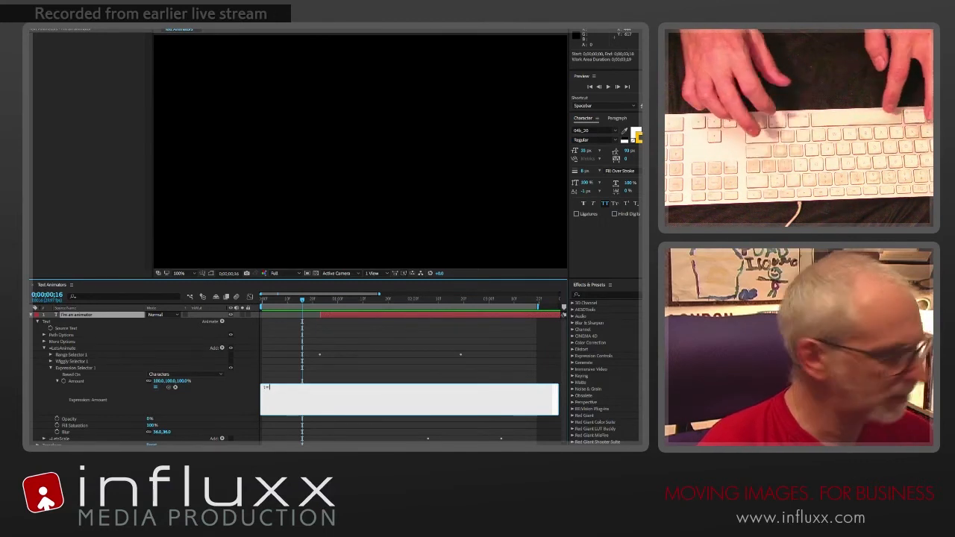
text(t = time)
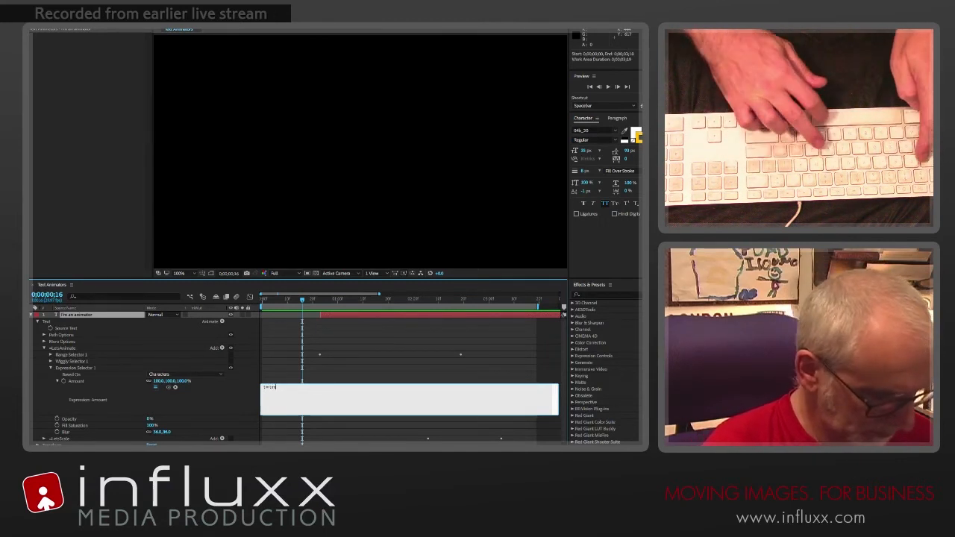
text(;)
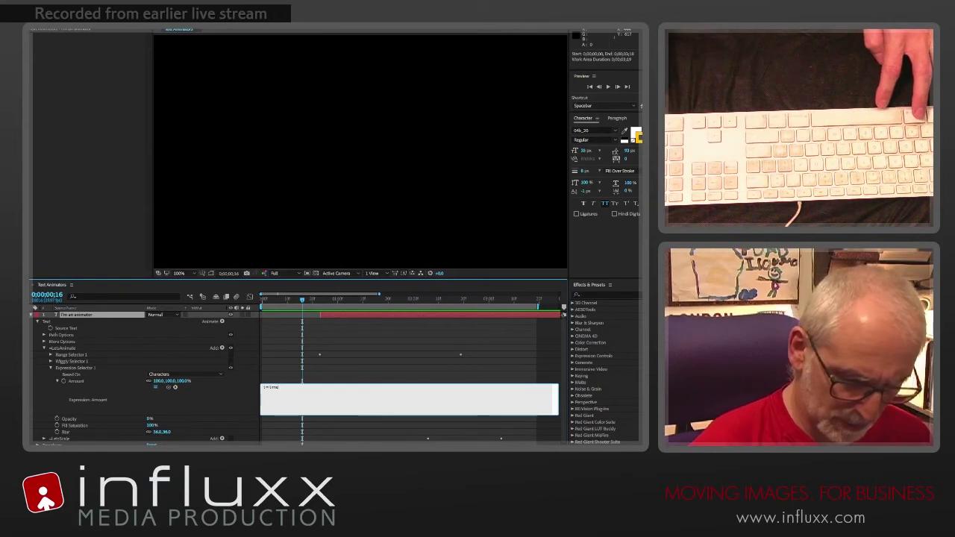
text(inPoint)
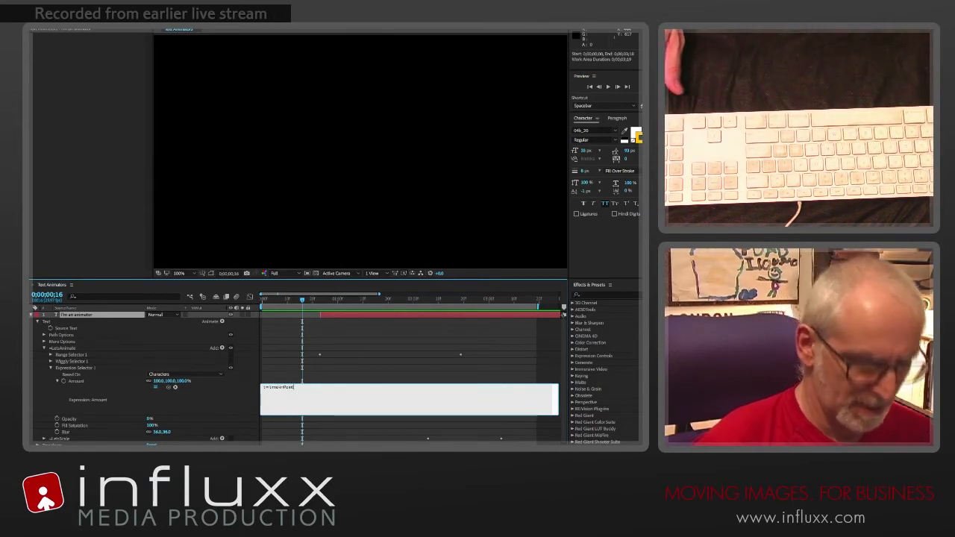
text(;)
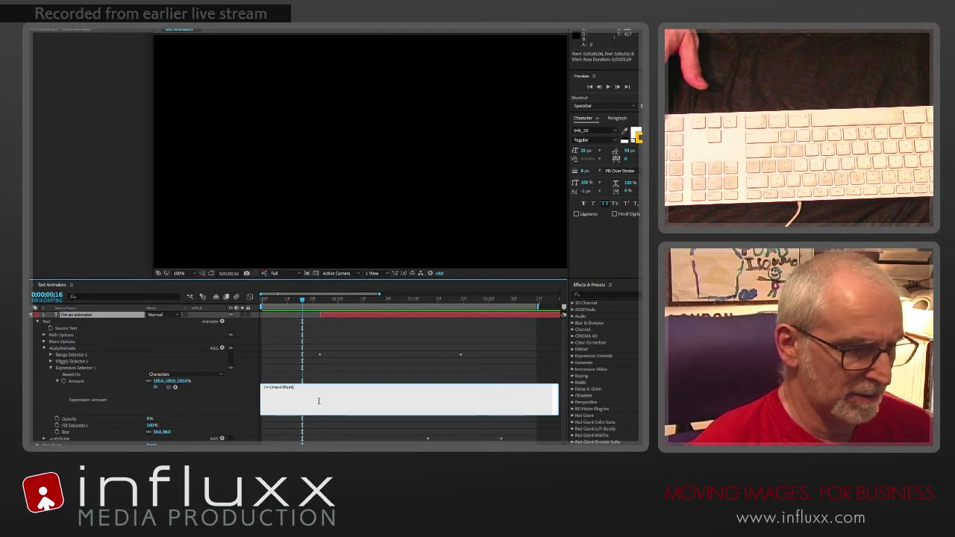
click(321, 324)
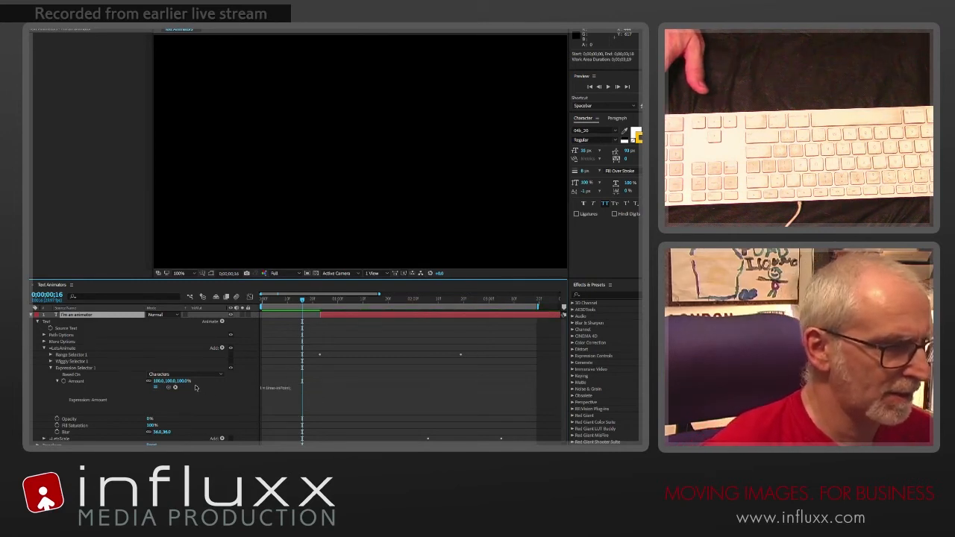
Drive Source Text with the expression "inPoint", inspect it at 0;00;01;23, and remove the expression again.
alt+click(51, 329)
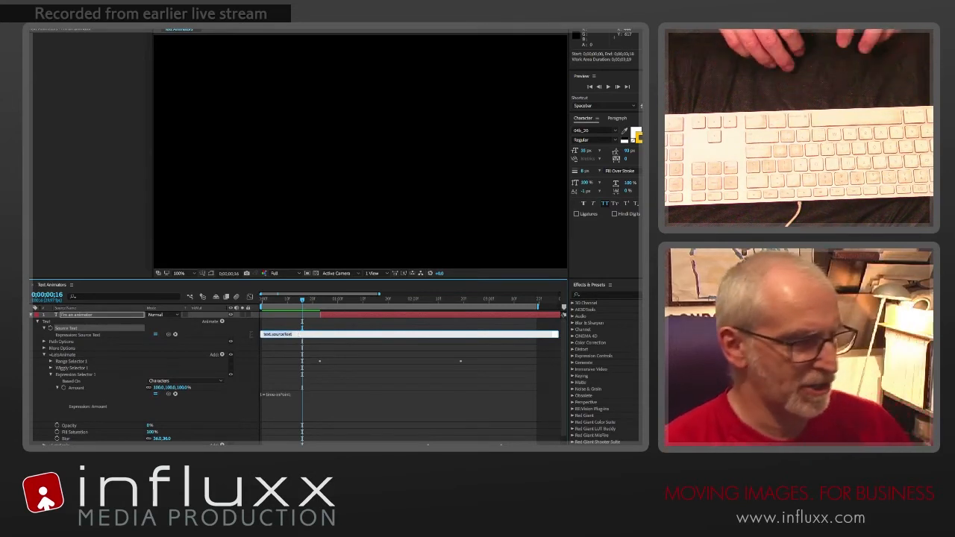
text(inPoin)
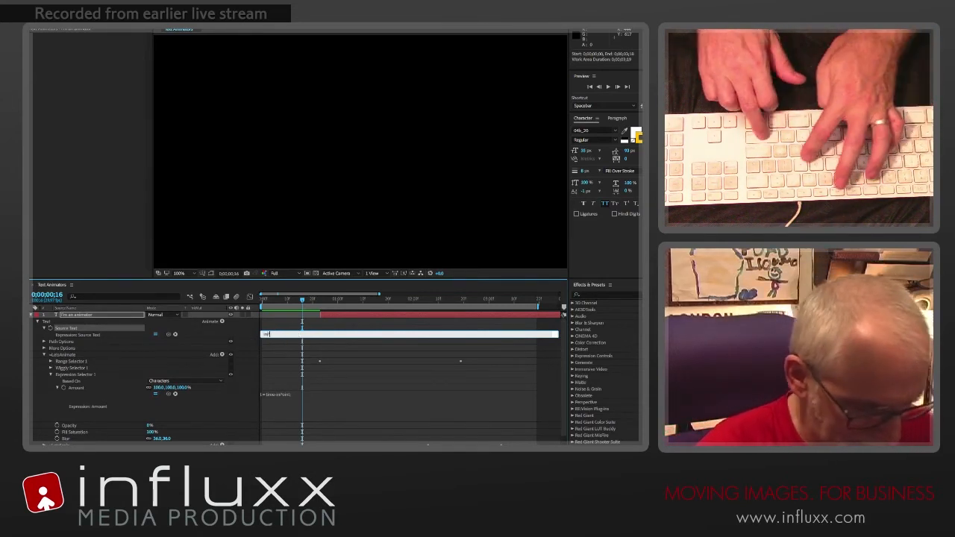
text(t)
key(KP_Enter)
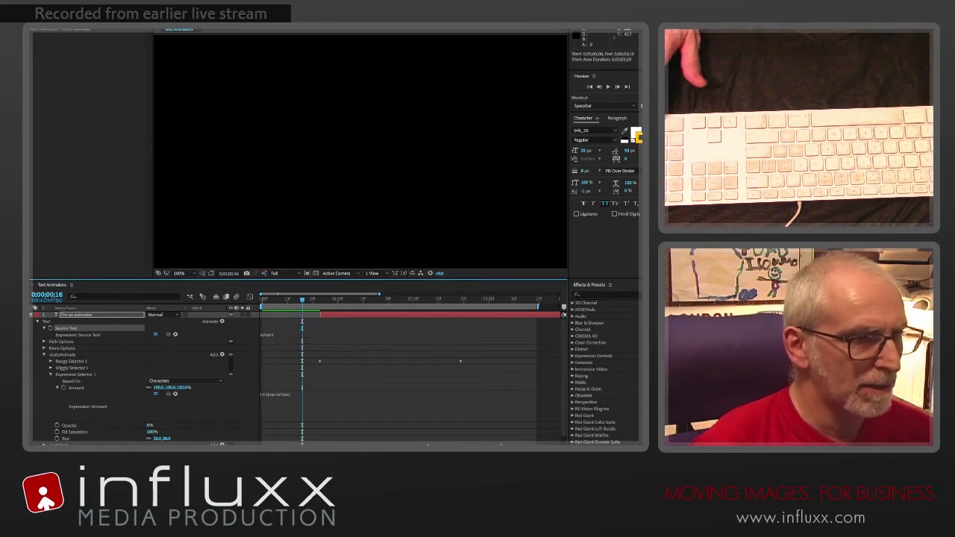
click(397, 301)
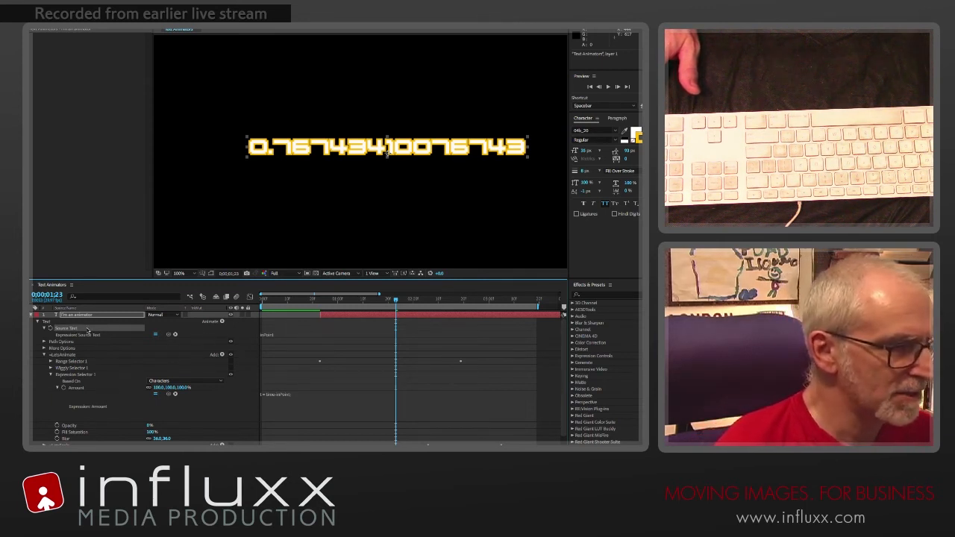
click(273, 334)
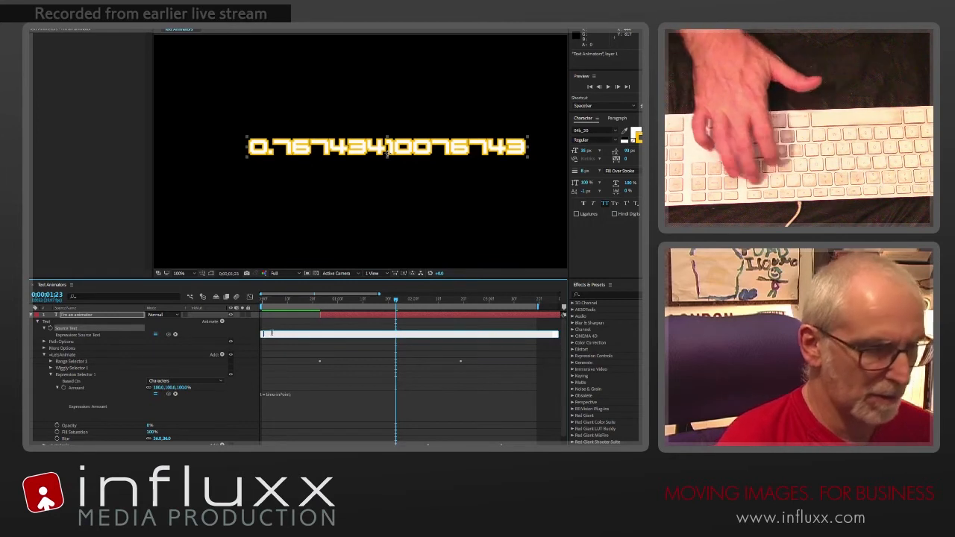
click(284, 351)
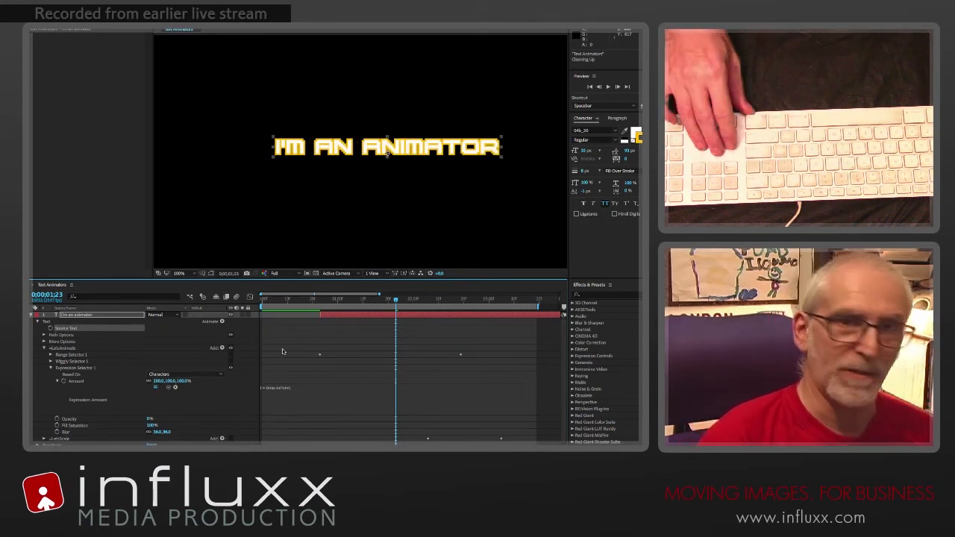
Drive Source Text with the expression "time" and scrub to 0;00;01;13 to watch the displayed value.
click(298, 389)
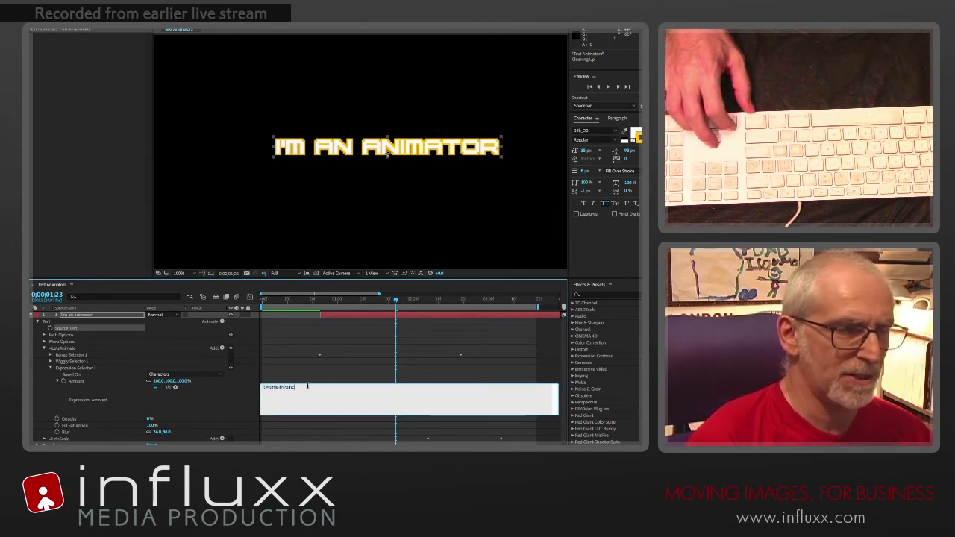
drag(322, 300, 389, 301)
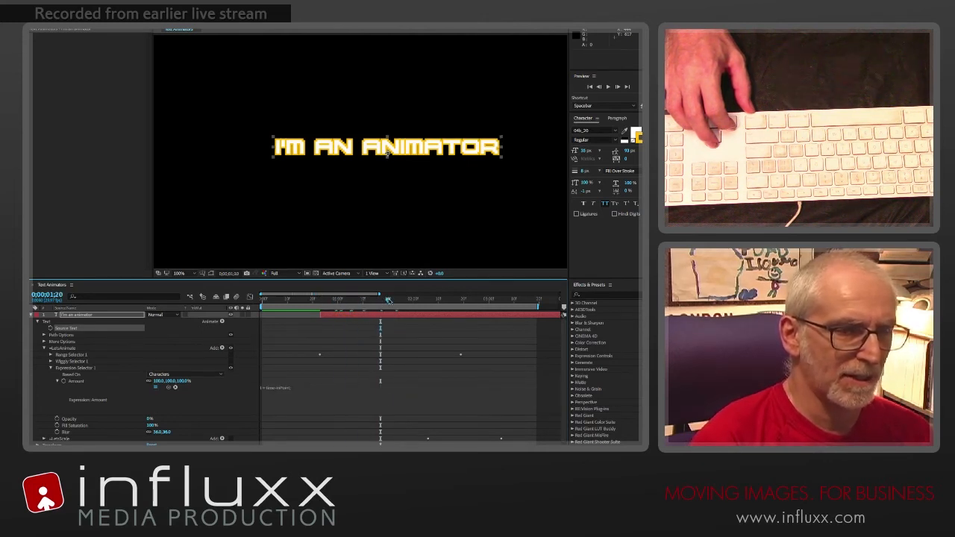
alt+click(50, 329)
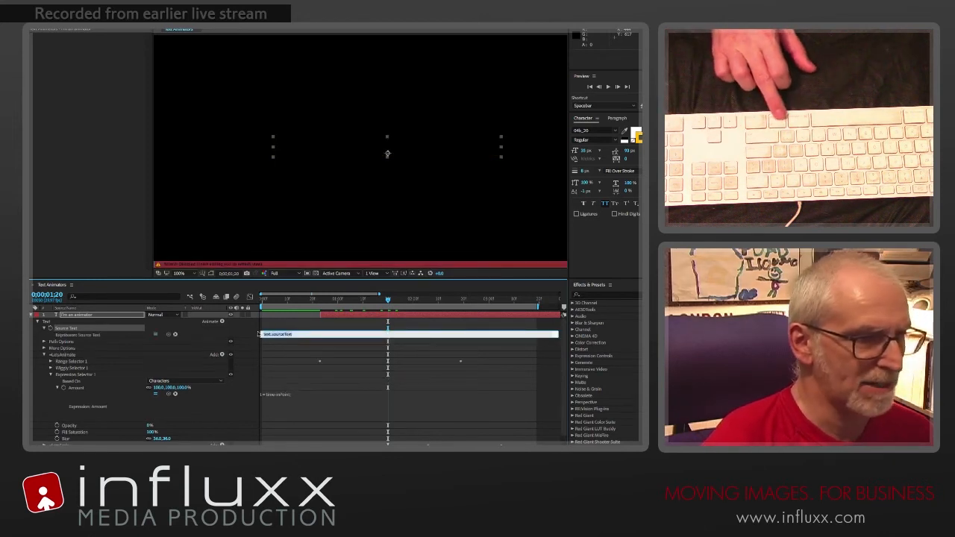
text(t)
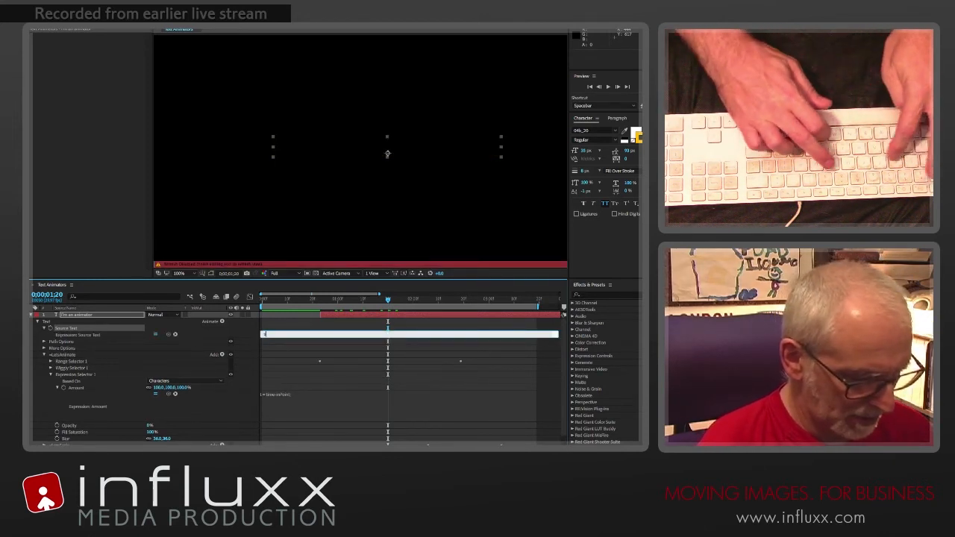
text(ime)
key(KP_Enter)
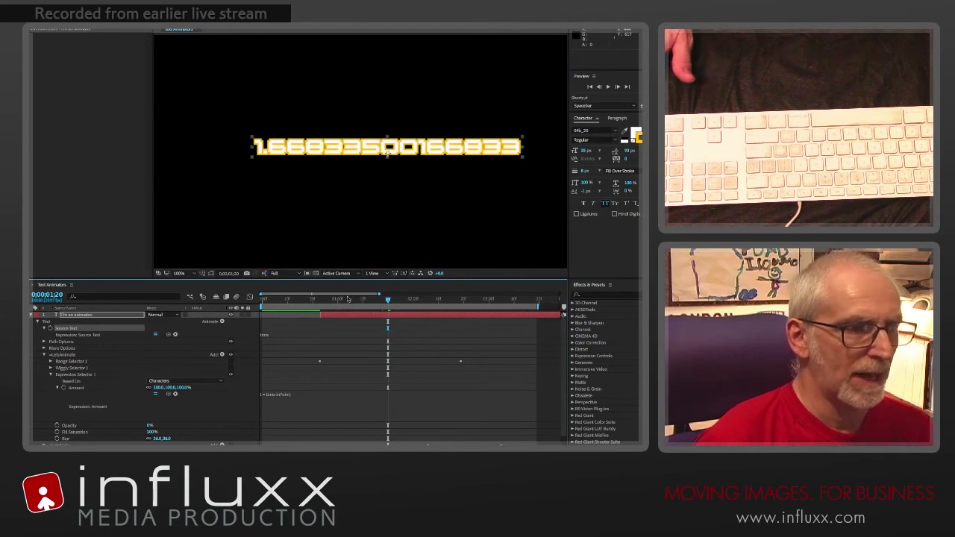
mouse_move(356, 303)
mouse_down()
mouse_move(513, 302)
mouse_move(371, 300)
mouse_up()
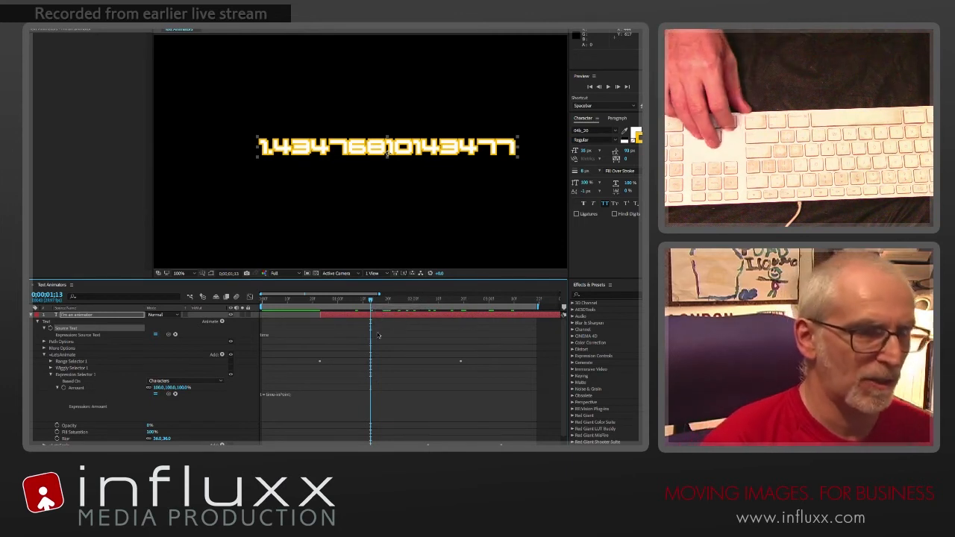
Remove the Source Text expression to restore the original text, and open Expression Selector 1's Amount expression for editing.
click(277, 337)
key(BackSpace)
key(KP_Enter)
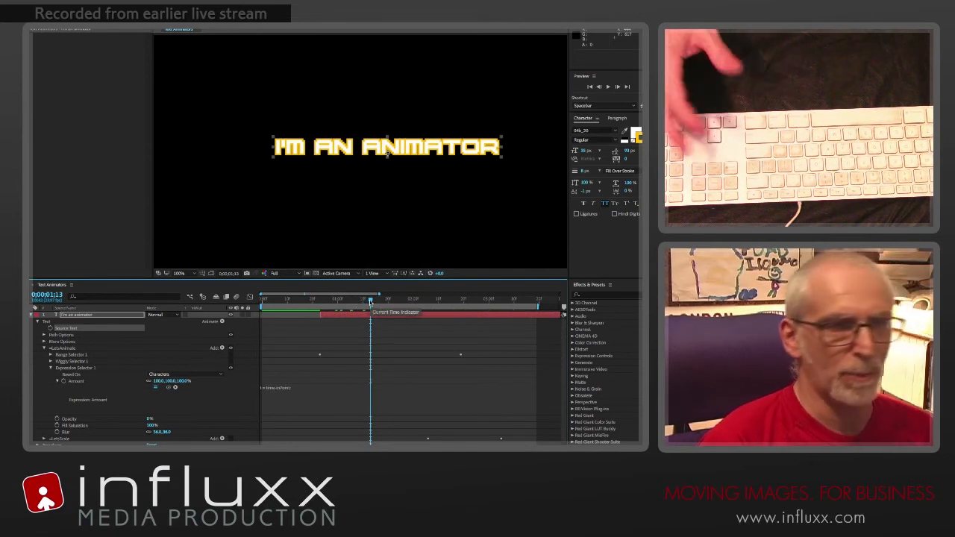
click(304, 391)
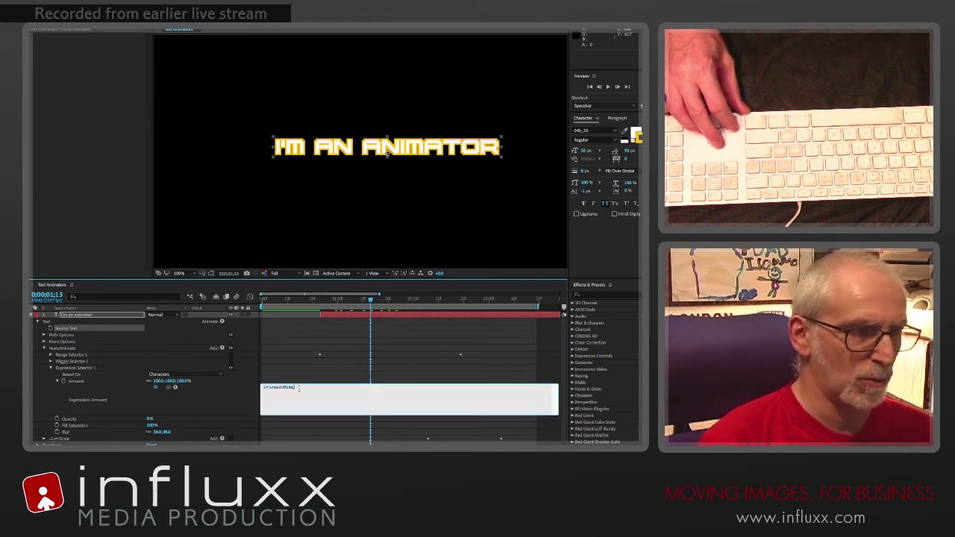
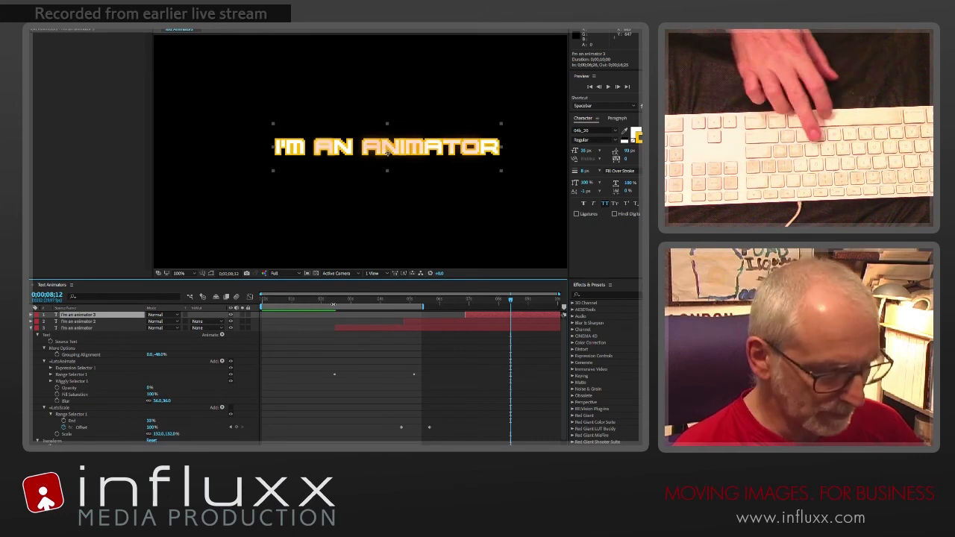
Move layer "I'm an animator 3" down to Y about 569 and "I'm an animator 2" up to Y about 194.
key(p)
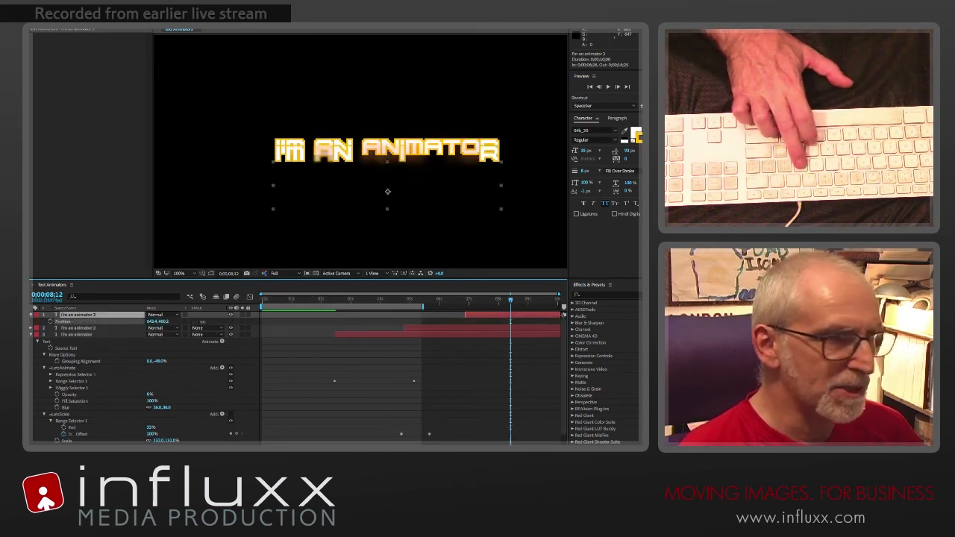
drag(163, 321, 463, 302)
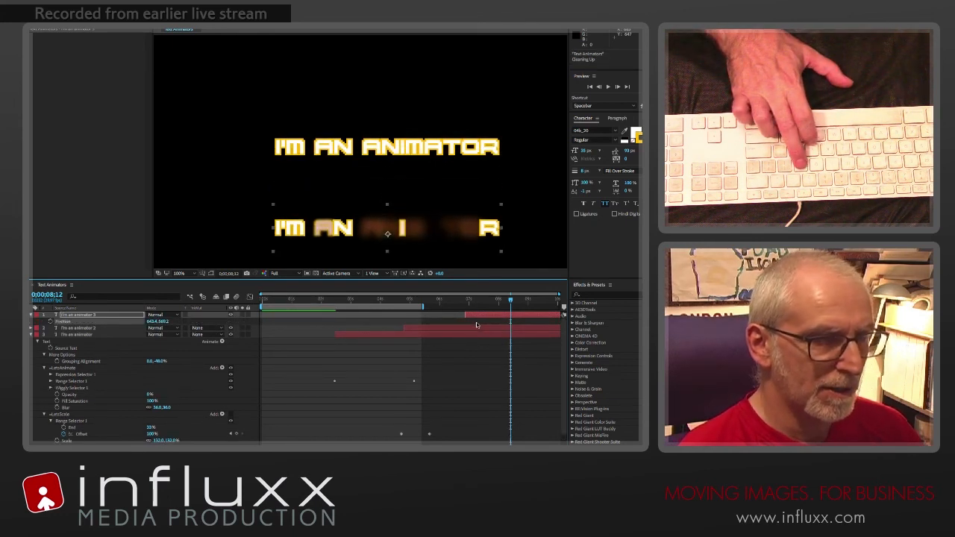
click(478, 329)
key(p)
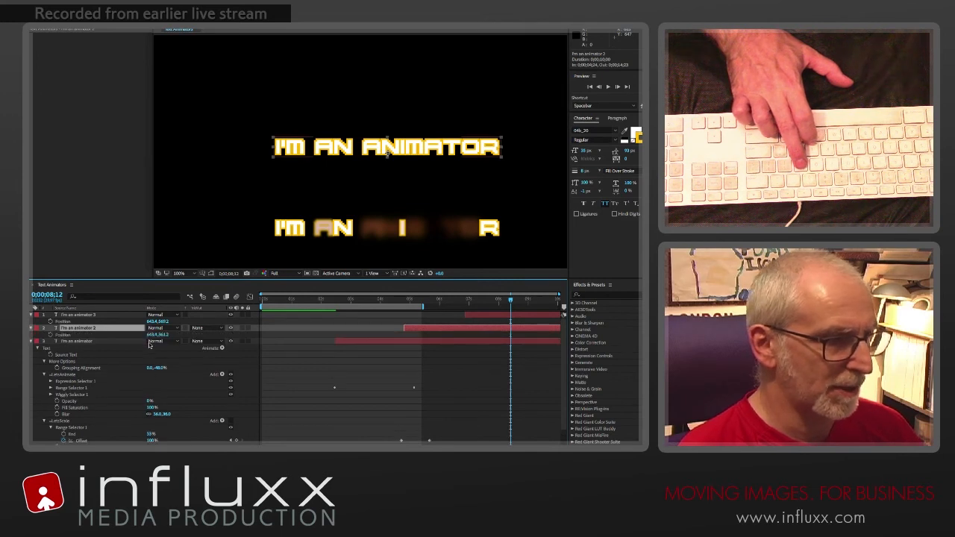
drag(159, 337, 152, 353)
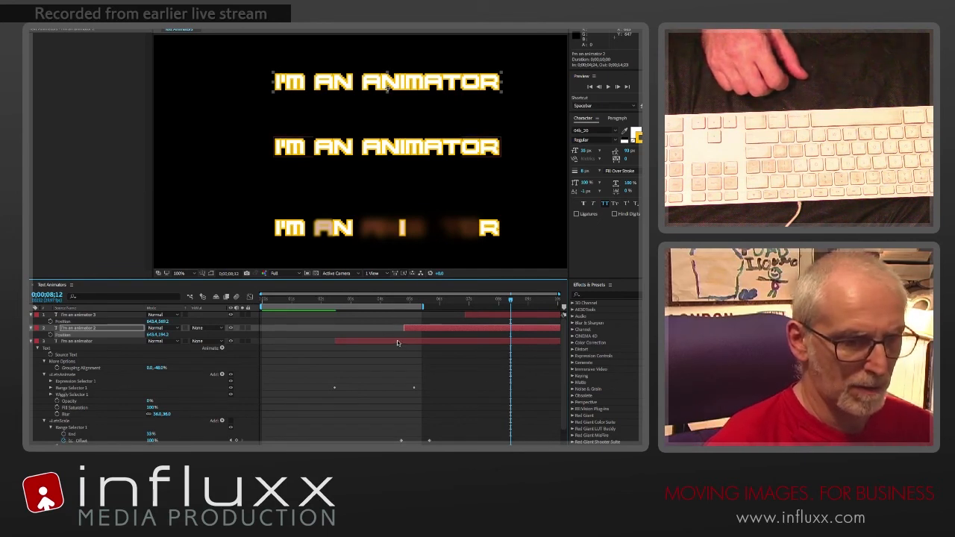
Shift the original text layer to start at about 2 s, its first copy at 5 s and the second at 6 s, and preview.
drag(398, 343, 419, 330)
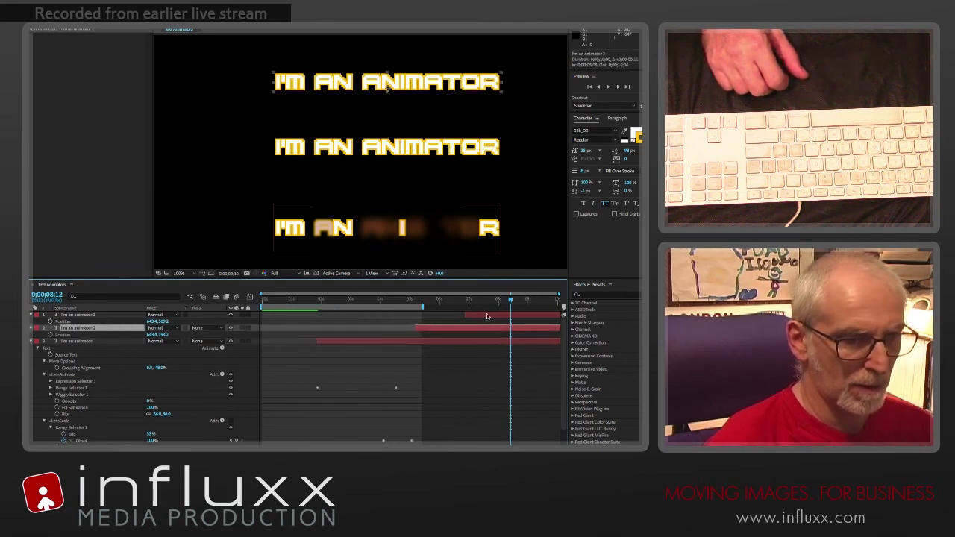
drag(487, 317, 466, 317)
drag(553, 302, 562, 306)
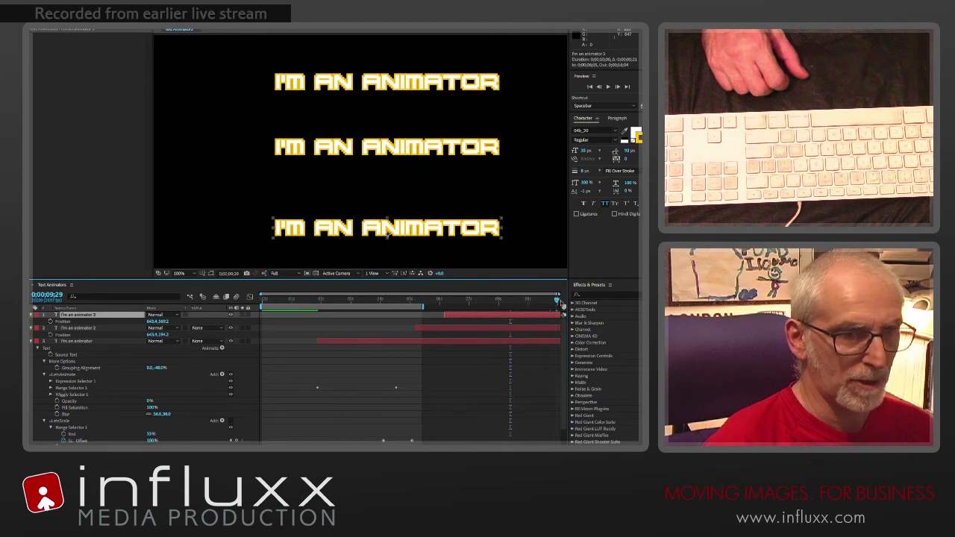
key(space)
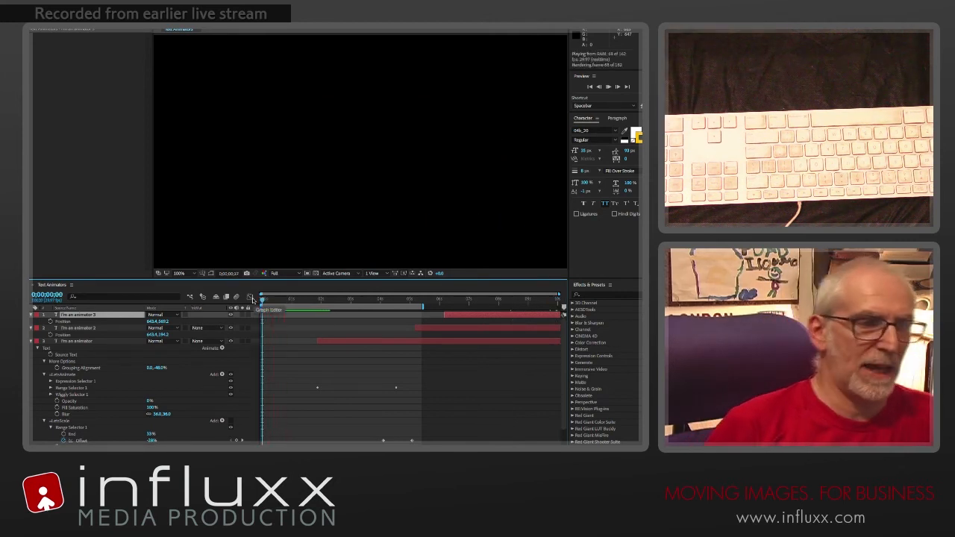
key(space)
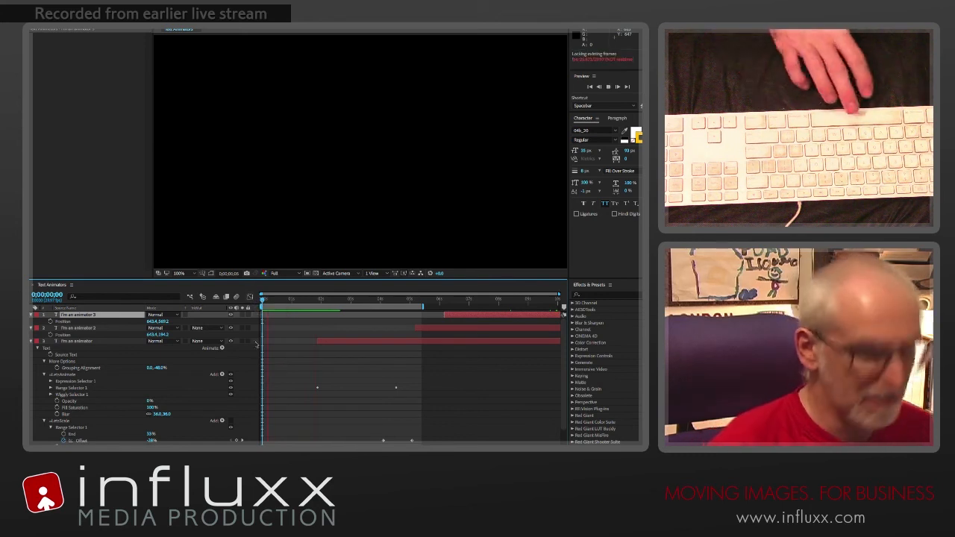
Change the lowest text line to read "I'm an idiot", working at 0;00;09;00.
click(527, 301)
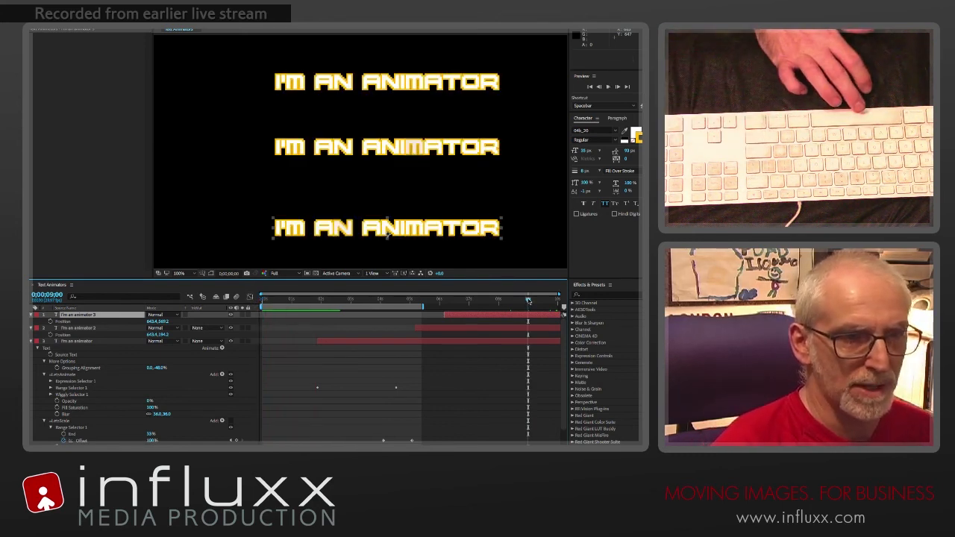
double_click(79, 314)
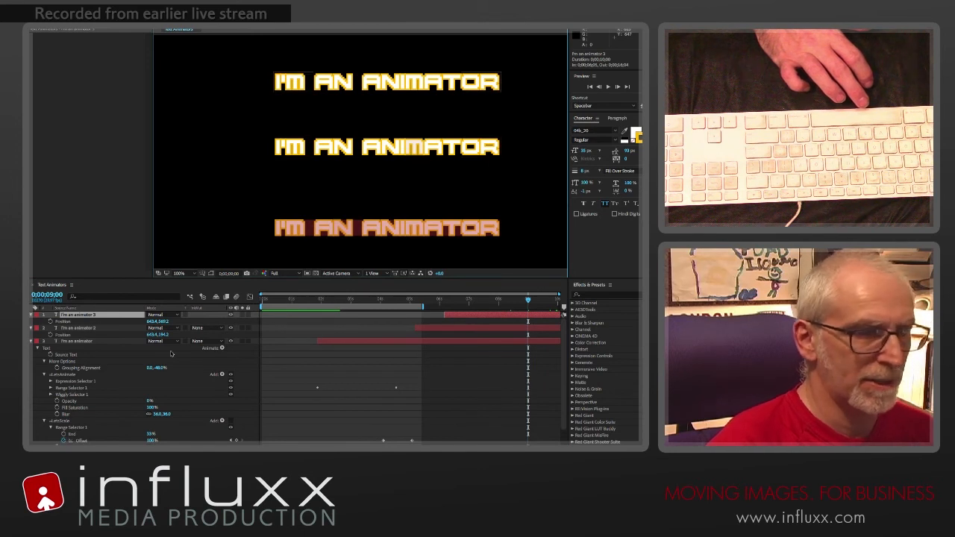
double_click(413, 230)
text(IDIOT)
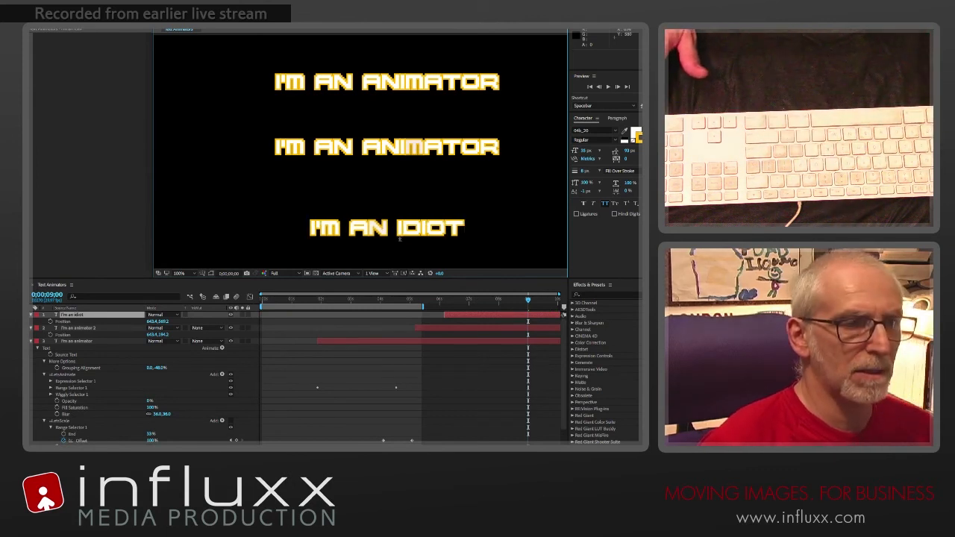
key(KP_Enter)
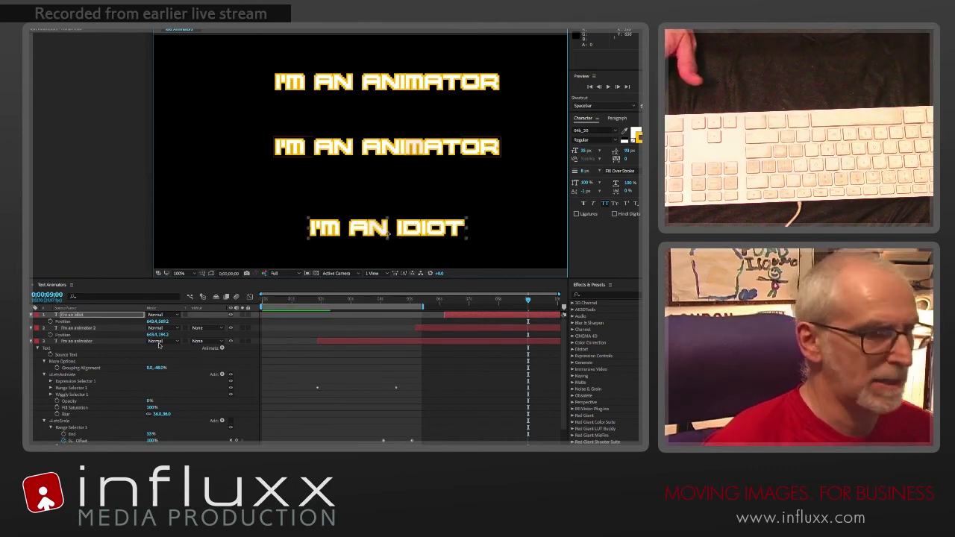
Change the middle text line to read "I'm an artist".
click(482, 328)
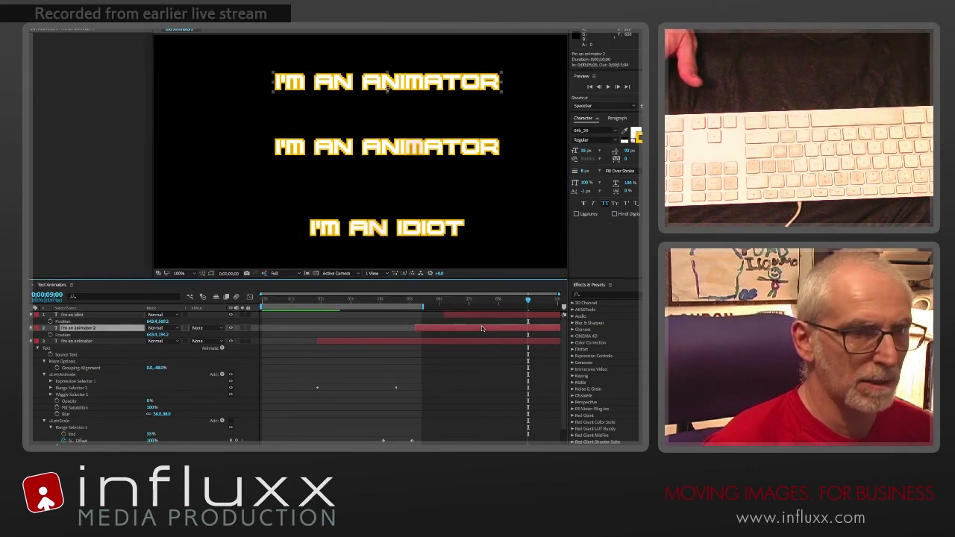
click(482, 341)
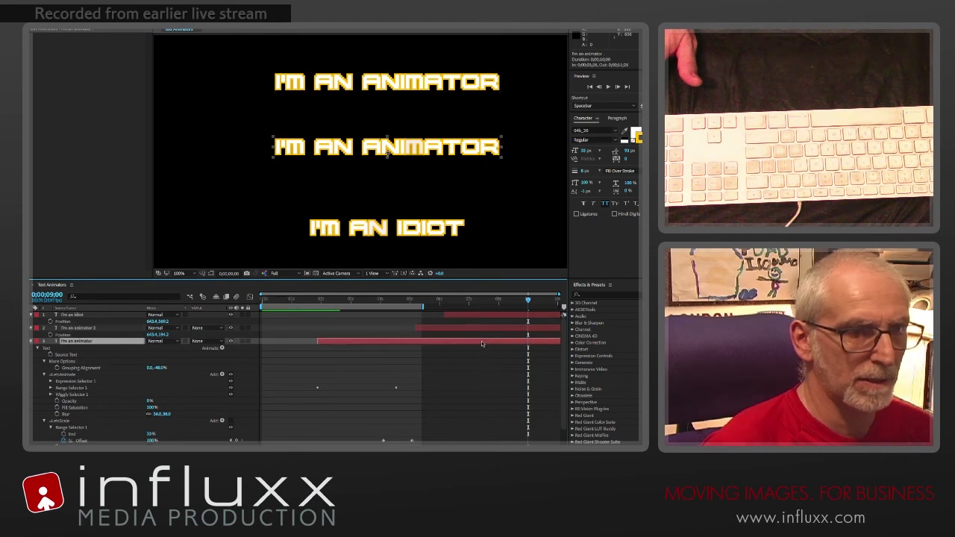
double_click(482, 344)
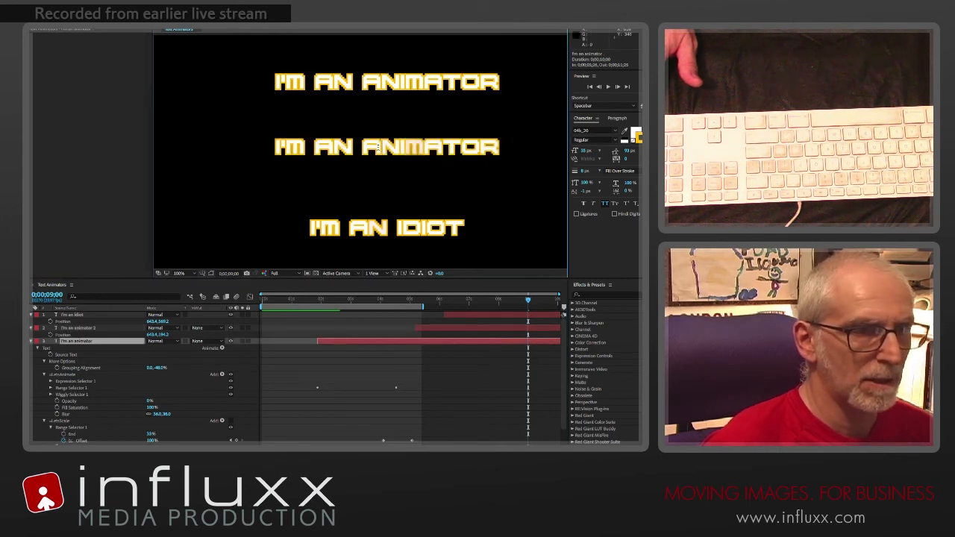
double_click(378, 147)
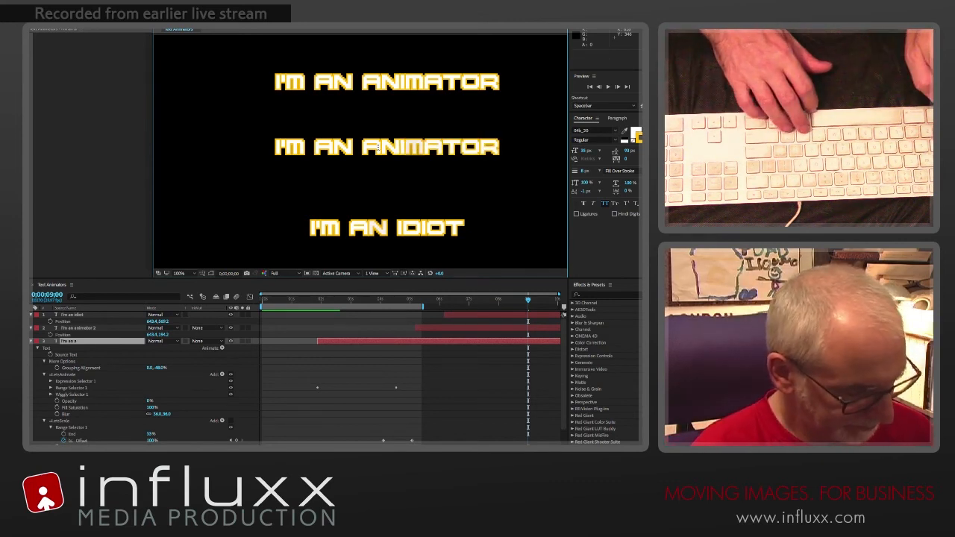
text(artist)
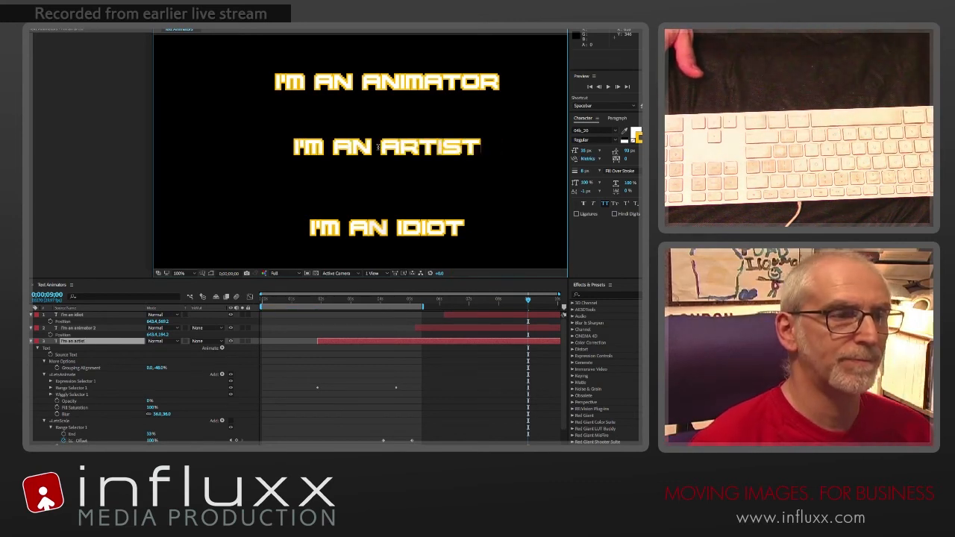
key(KP_Enter)
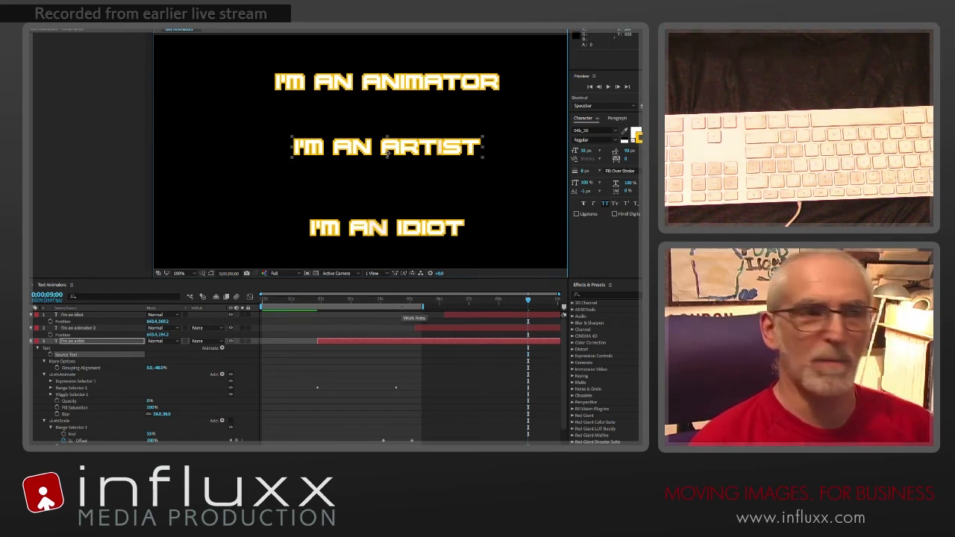
Preview the animation briefly and extend the end of the work area to 0;00;09;29.
key(space)
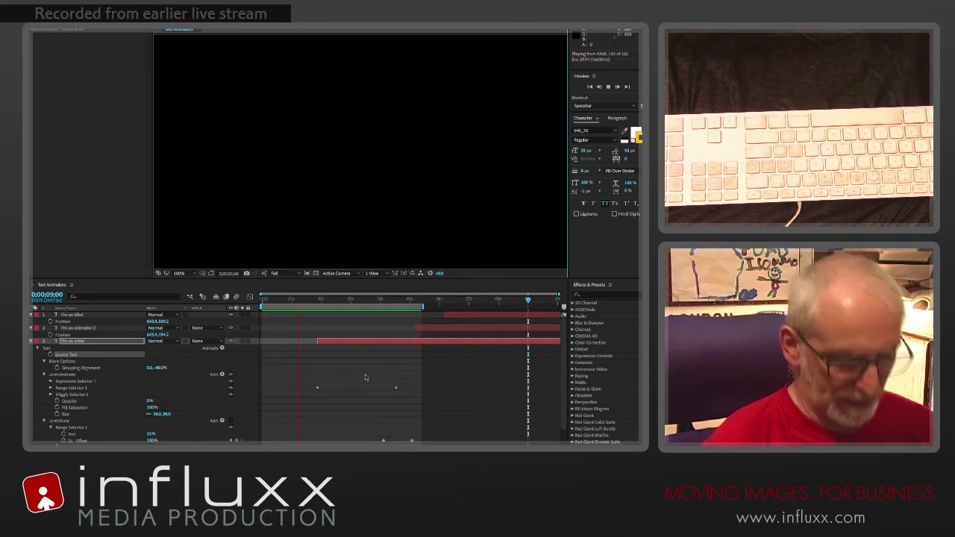
key(space)
drag(424, 307, 560, 307)
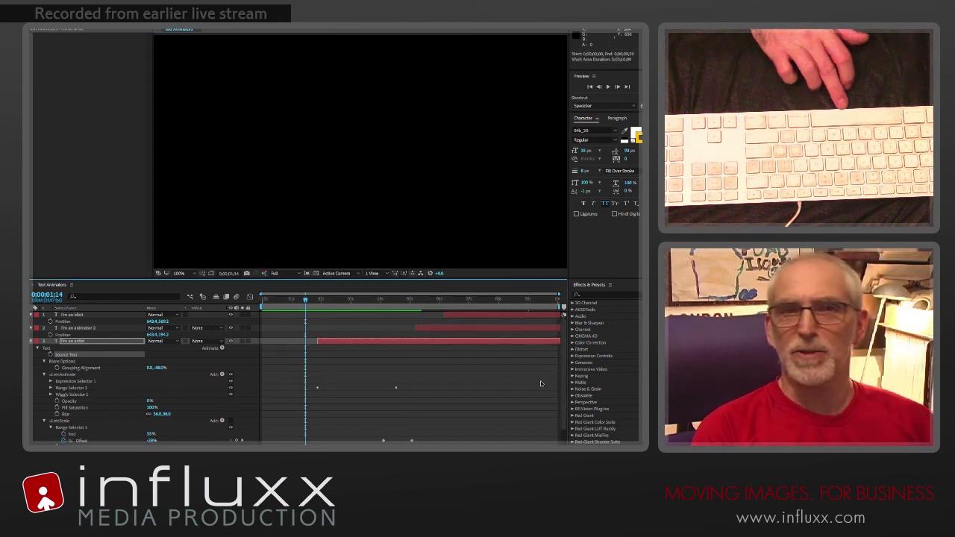
Preview the full animation and restagger the text layers: "I'm an artist" at about 1.8 s, the first copy at 4.6 s, the second at 6.5 s.
key(space)
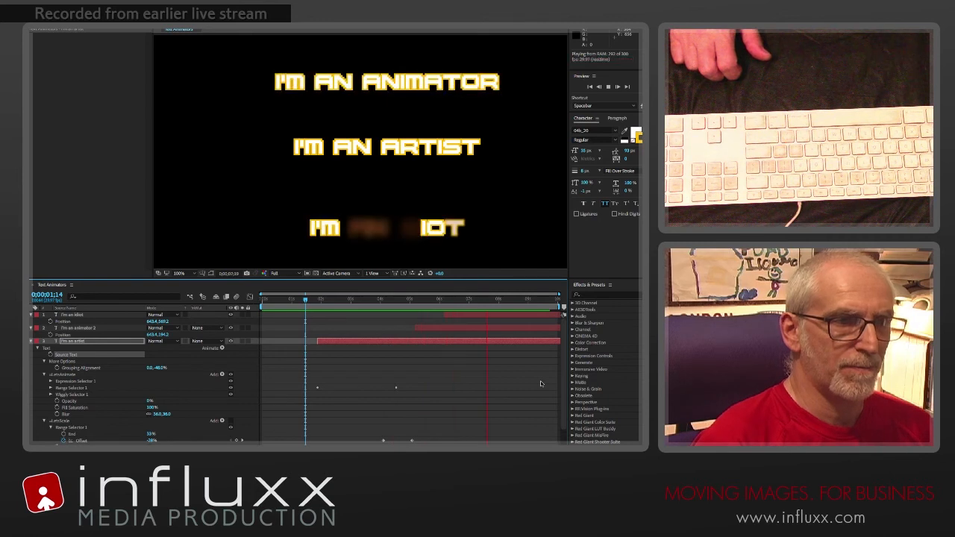
key(space)
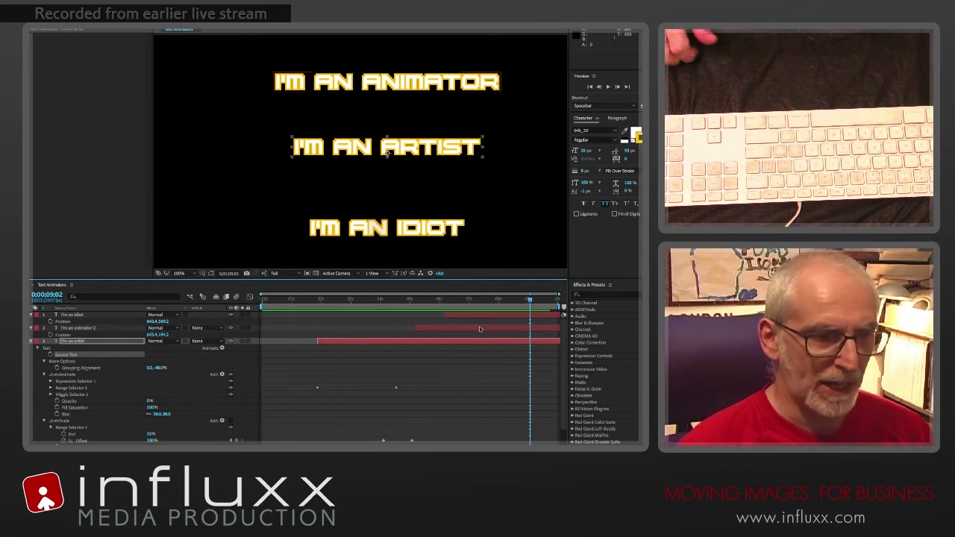
drag(480, 327, 451, 342)
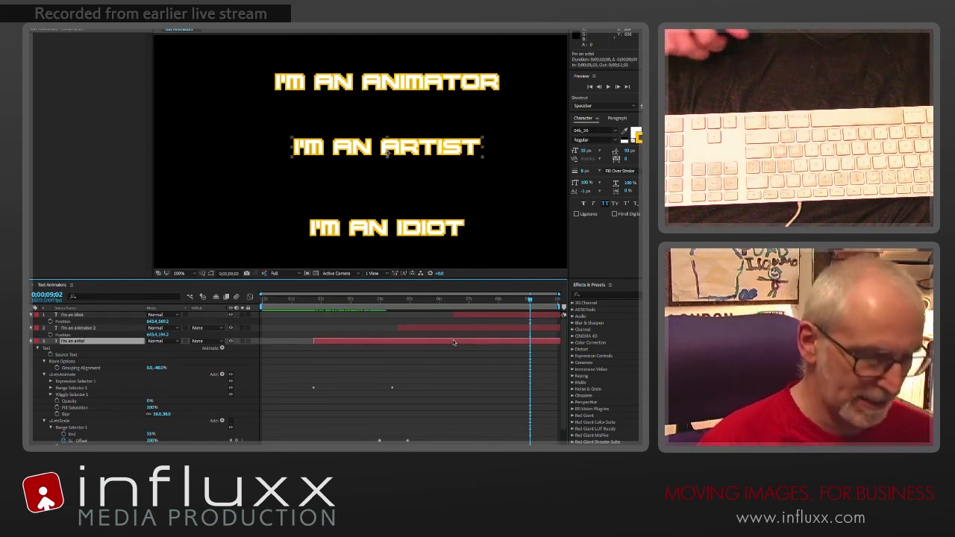
Collapse the "I'm an artist" layer's properties, reveal its text animators and delete the scale animator.
key(u)
click(437, 379)
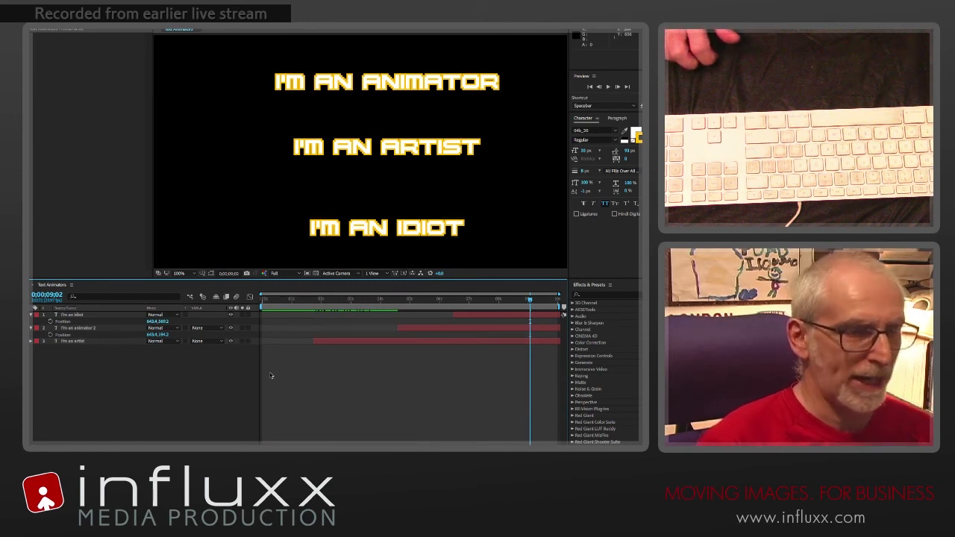
click(361, 344)
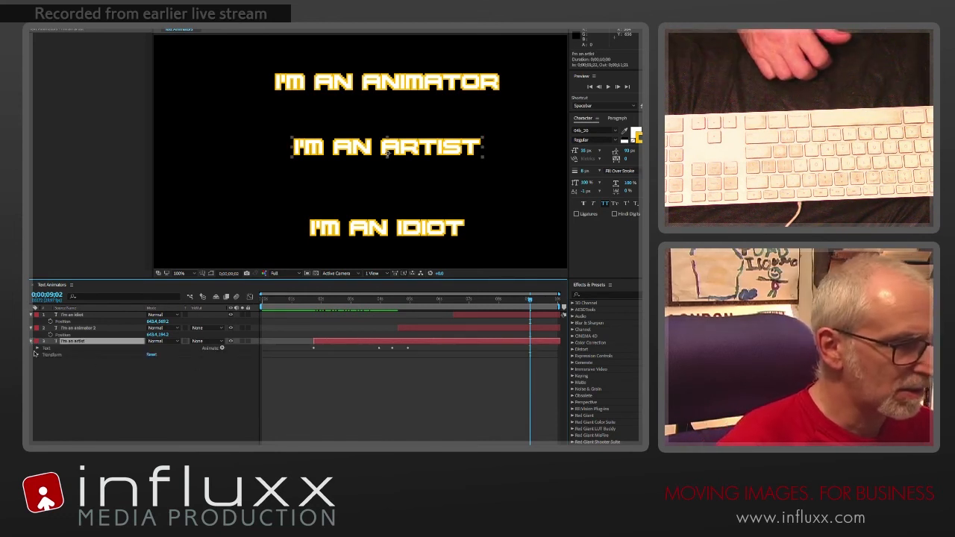
click(38, 349)
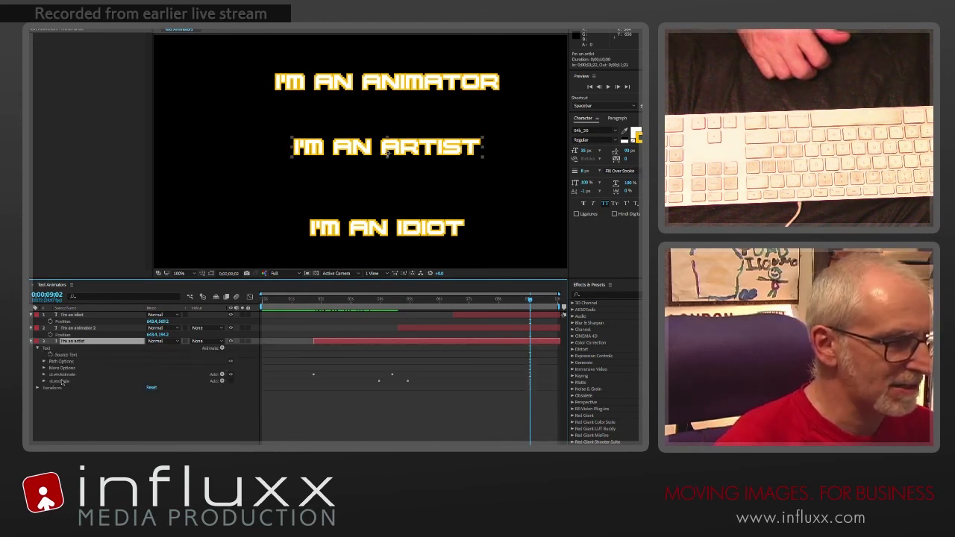
click(60, 374)
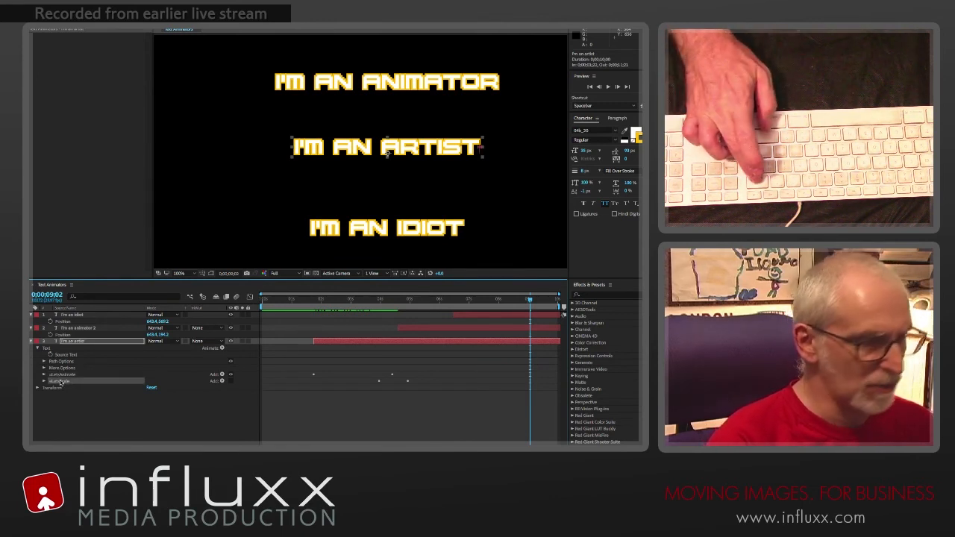
key(Delete)
Save the remaining text animator of the "I'm an artist" layer as an animation preset named FilmFadeText.ffx on the Desktop.
click(60, 374)
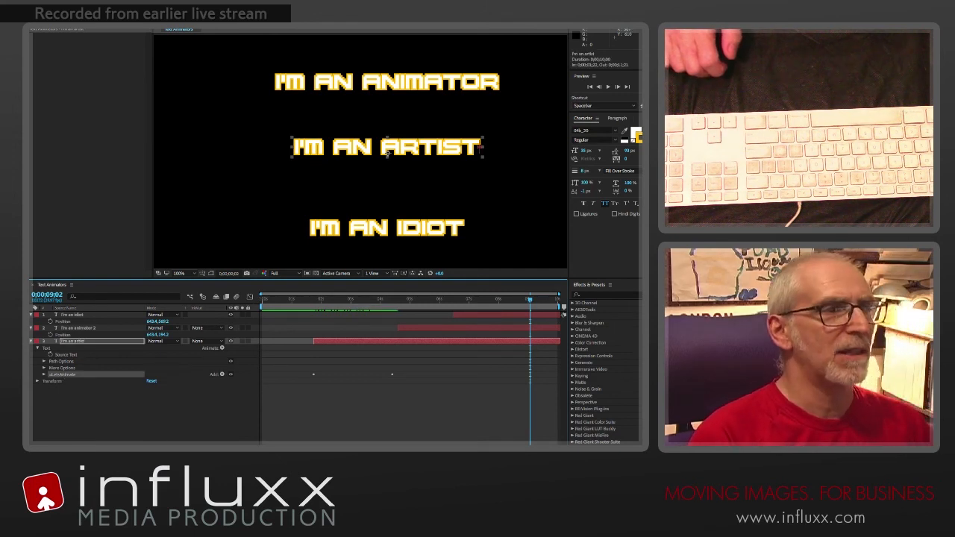
click(226, 2)
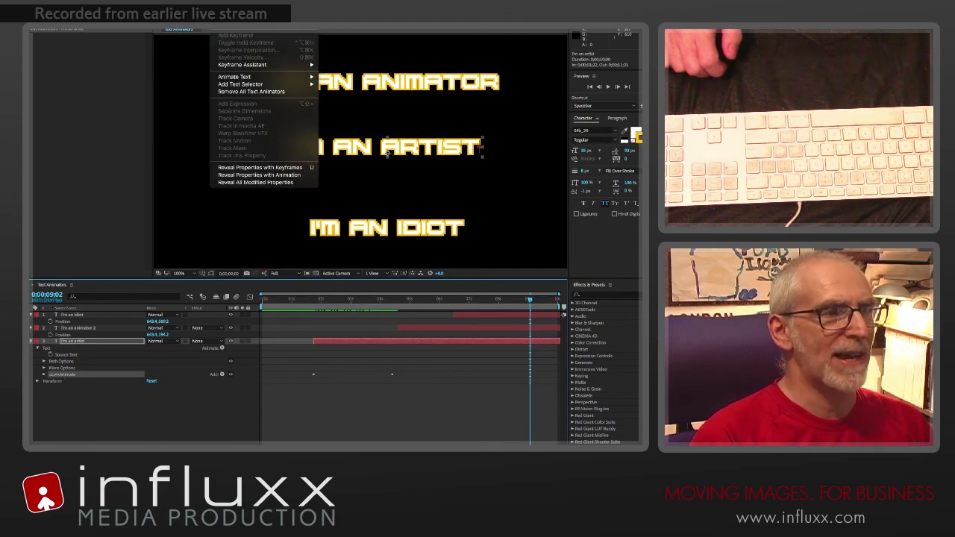
click(243, 2)
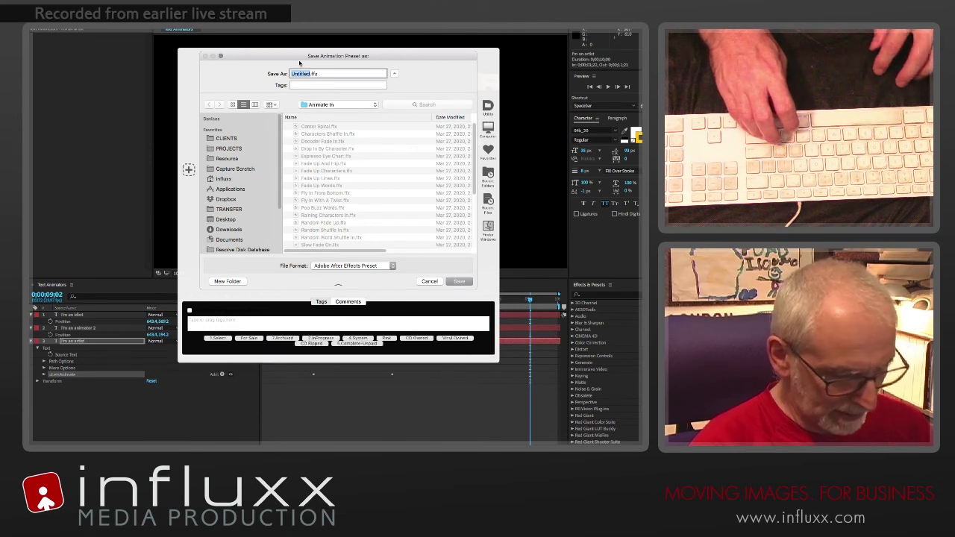
text(Film)
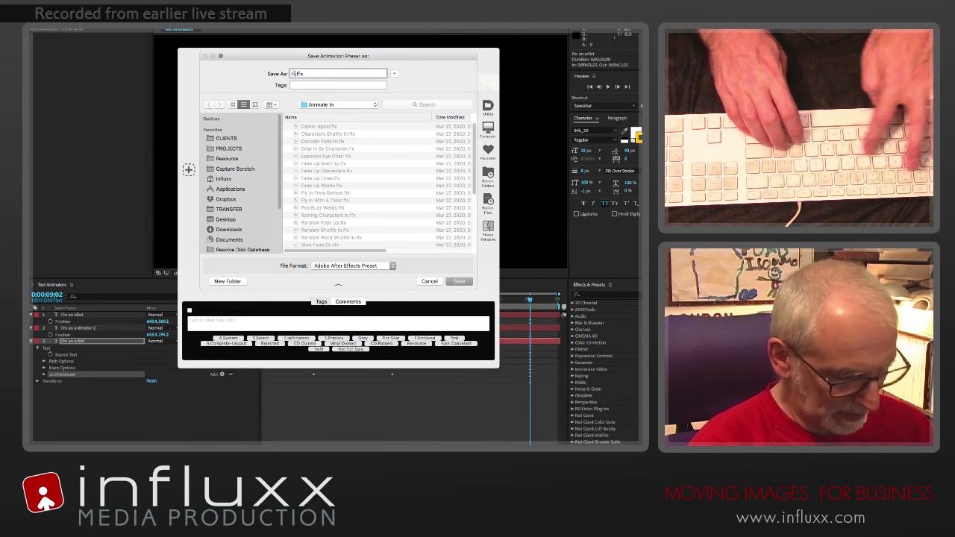
text(FadeText)
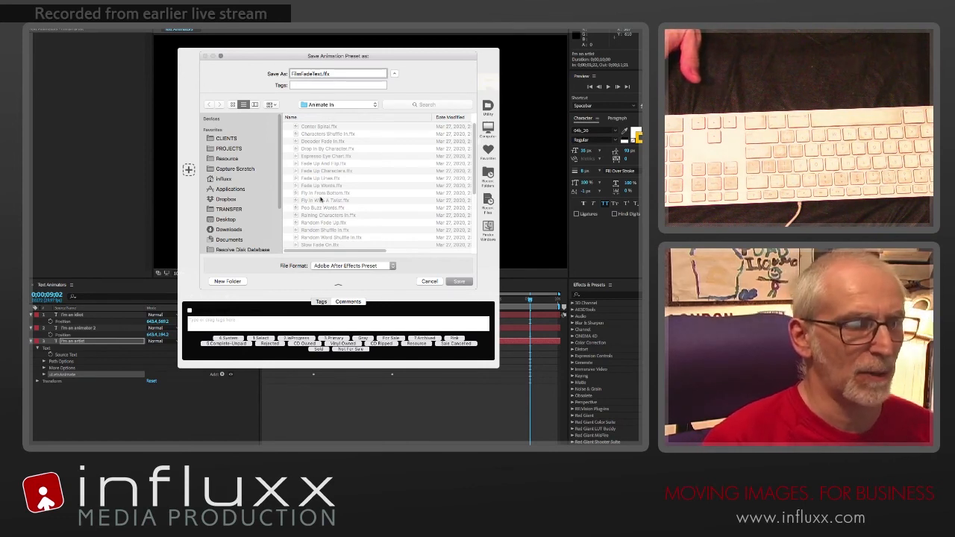
click(319, 106)
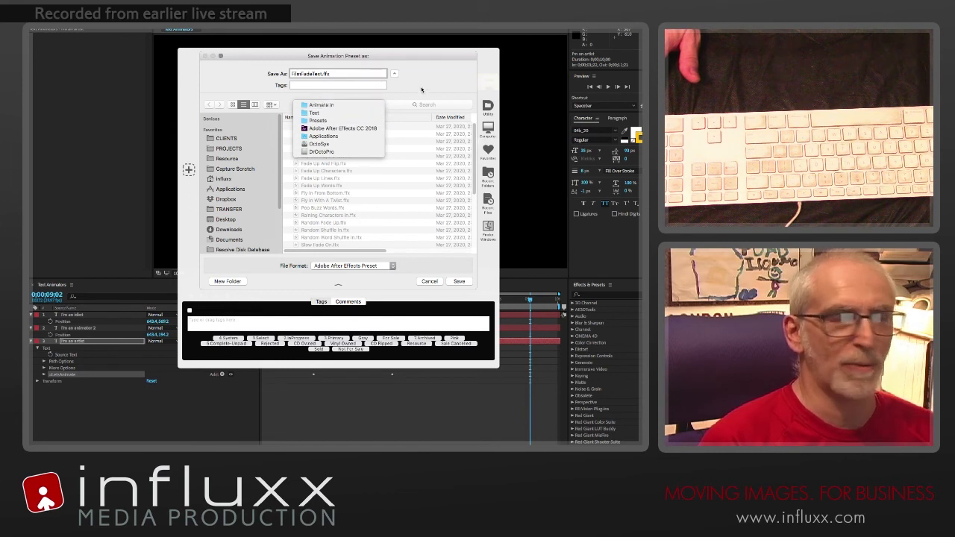
key(Escape)
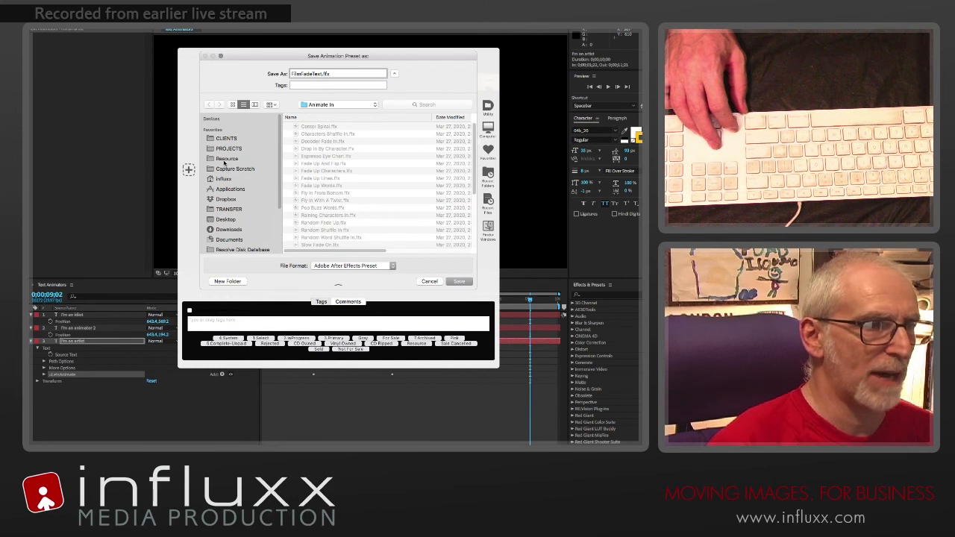
click(226, 221)
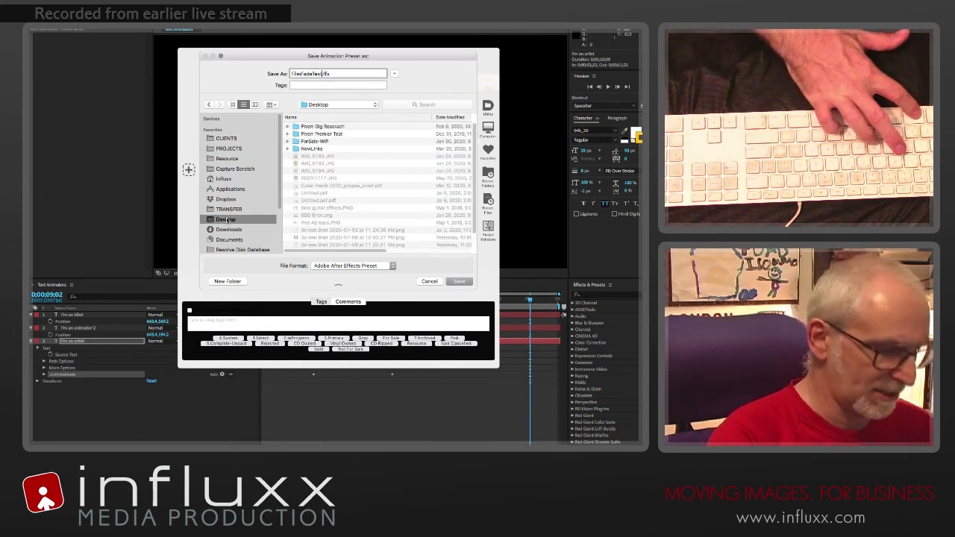
key(Return)
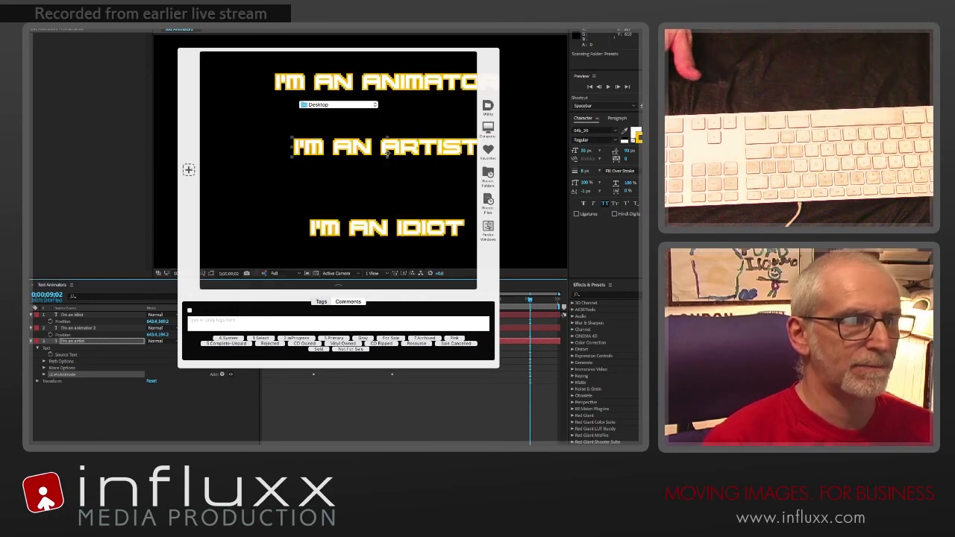
right_click(387, 152)
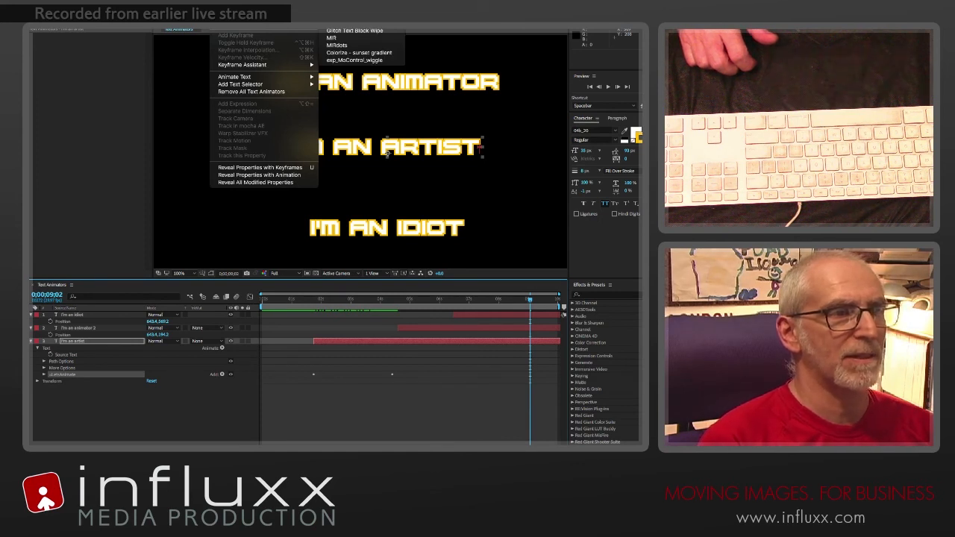
click(127, 114)
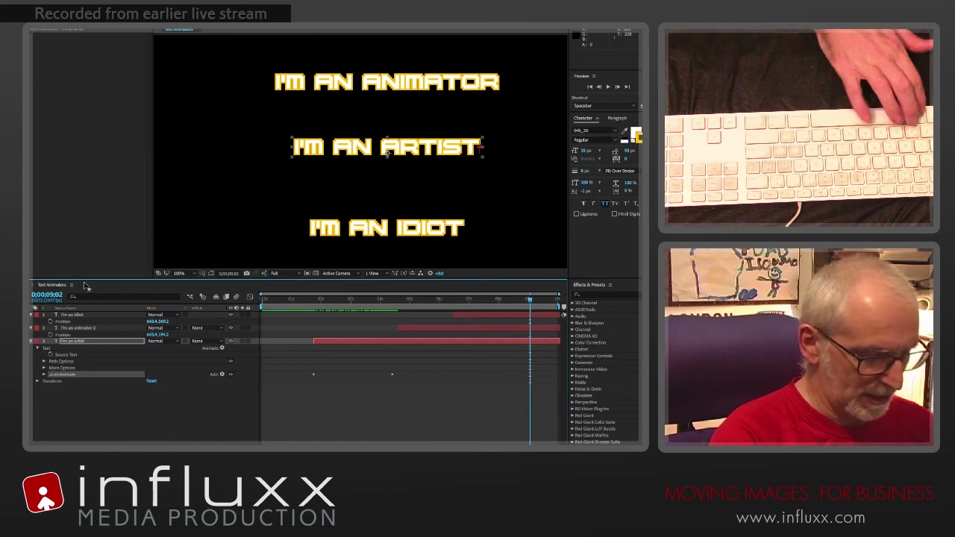
Create a new composition with the default settings and add a text layer reading "more text" near its centre.
key(ctrl+n)
key(Return)
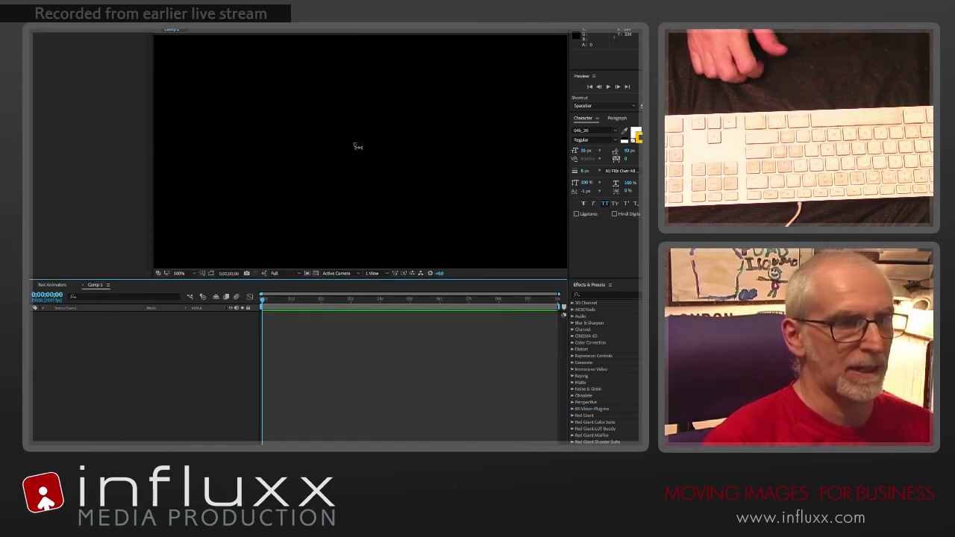
click(356, 147)
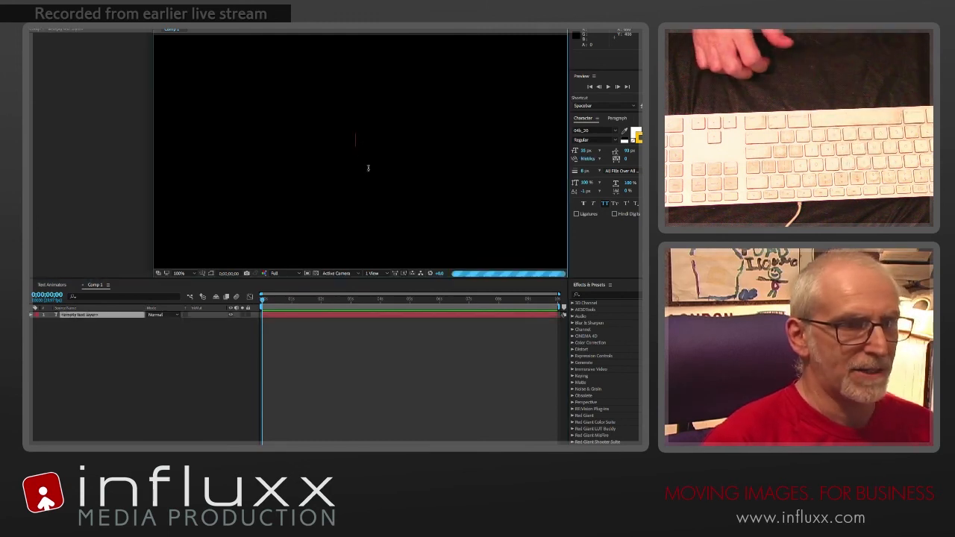
text(mo)
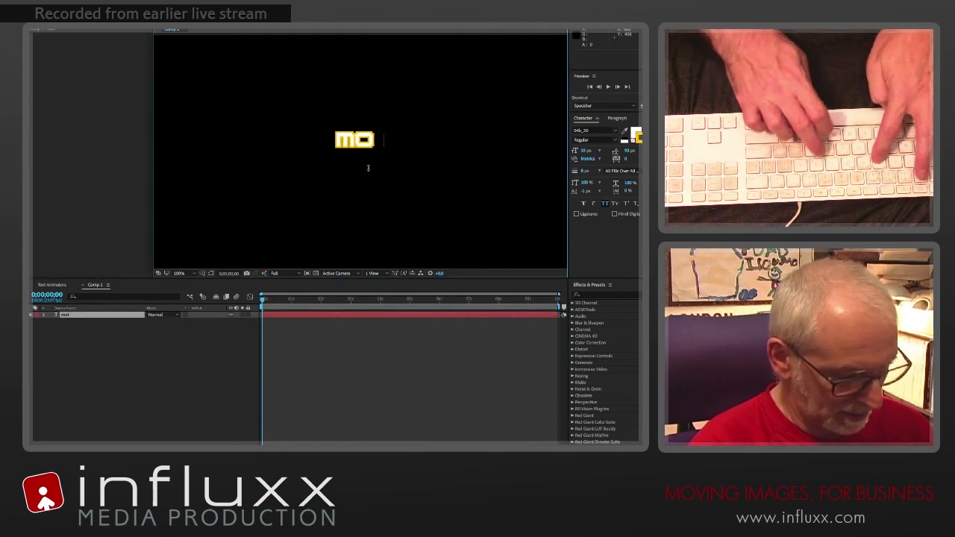
text(re text)
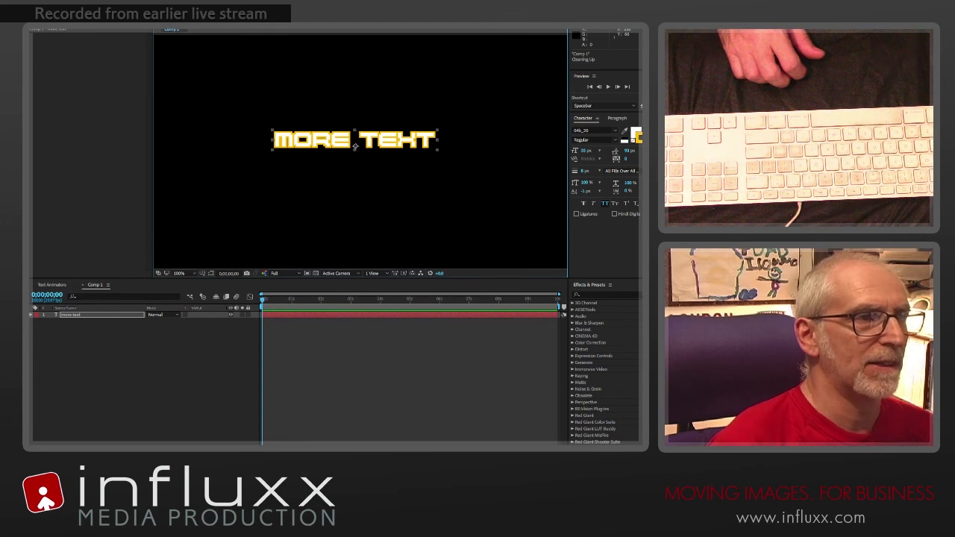
Apply the FilmFadeText preset to the "more text" layer, then shift the layer to start at 0;00;03;21 and scrub to 0;00;07;02.
click(222, 4)
click(222, 4)
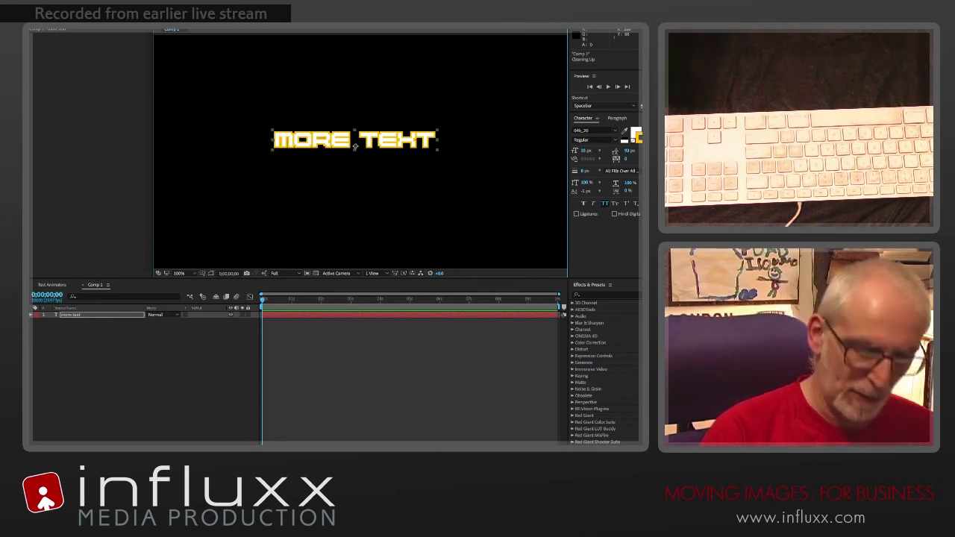
click(222, 4)
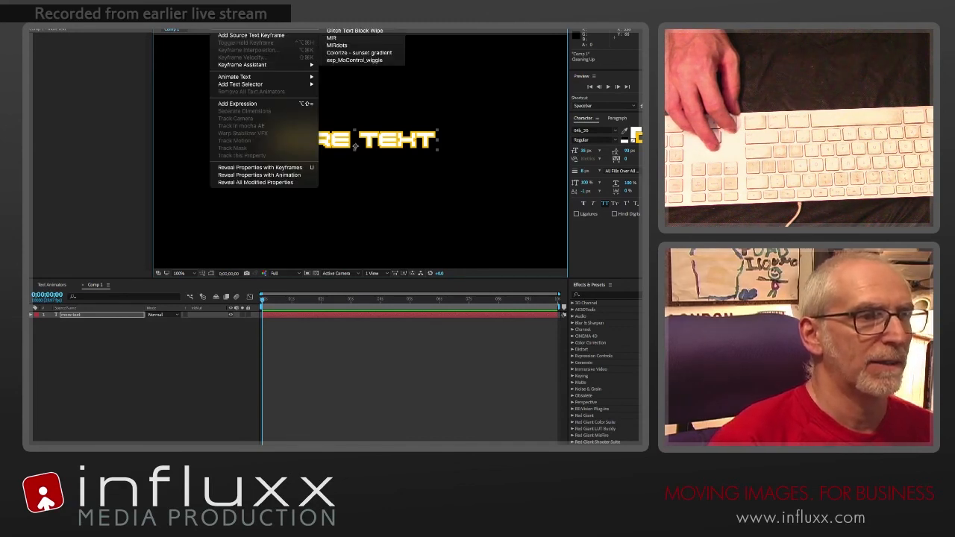
click(355, 19)
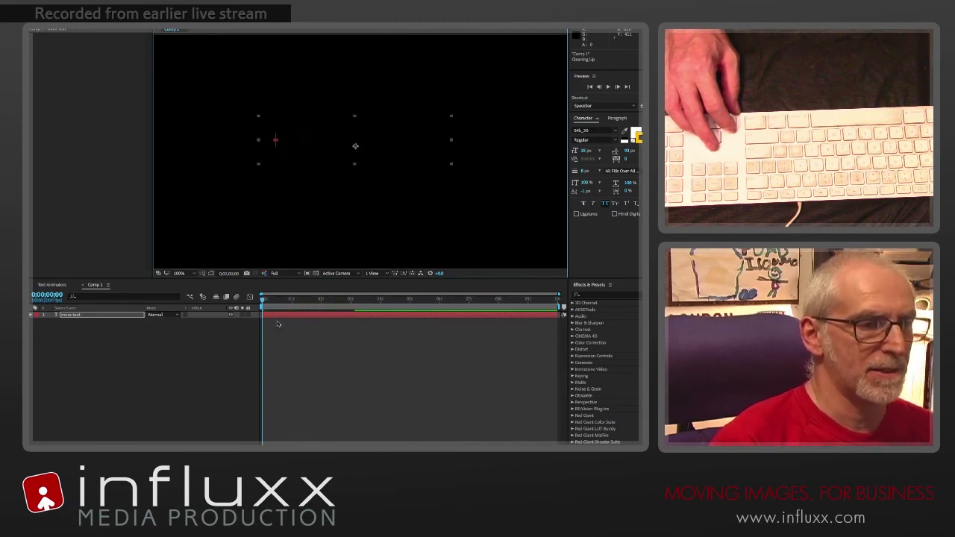
click(306, 316)
drag(312, 302, 471, 315)
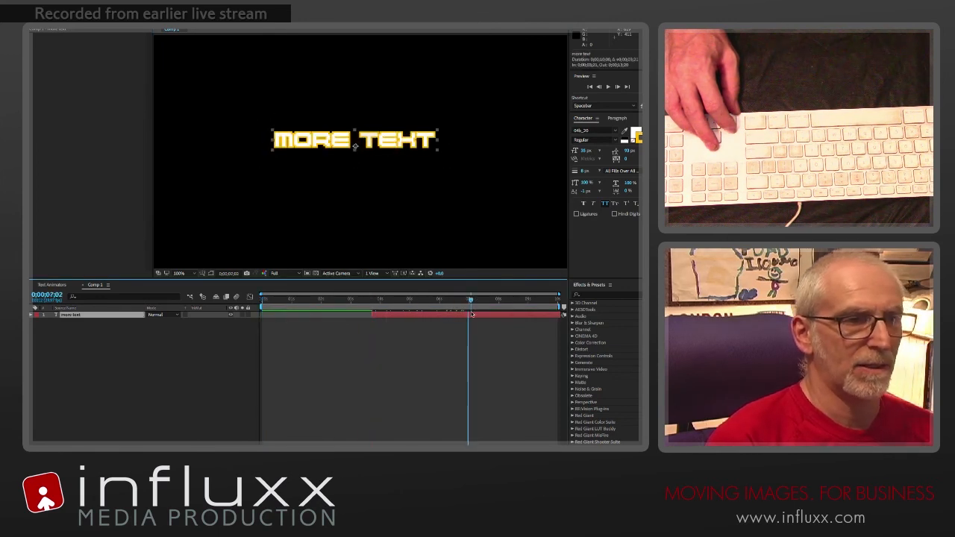